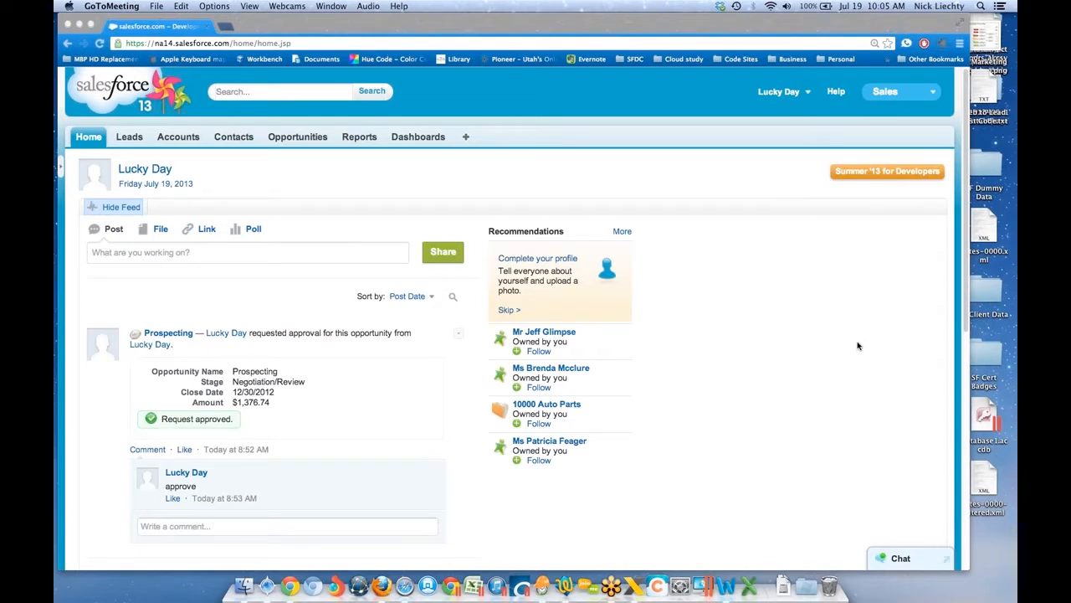
Open the user list in Salesforce Setup and log in as the Standard User with the Sales role.
click(673, 202)
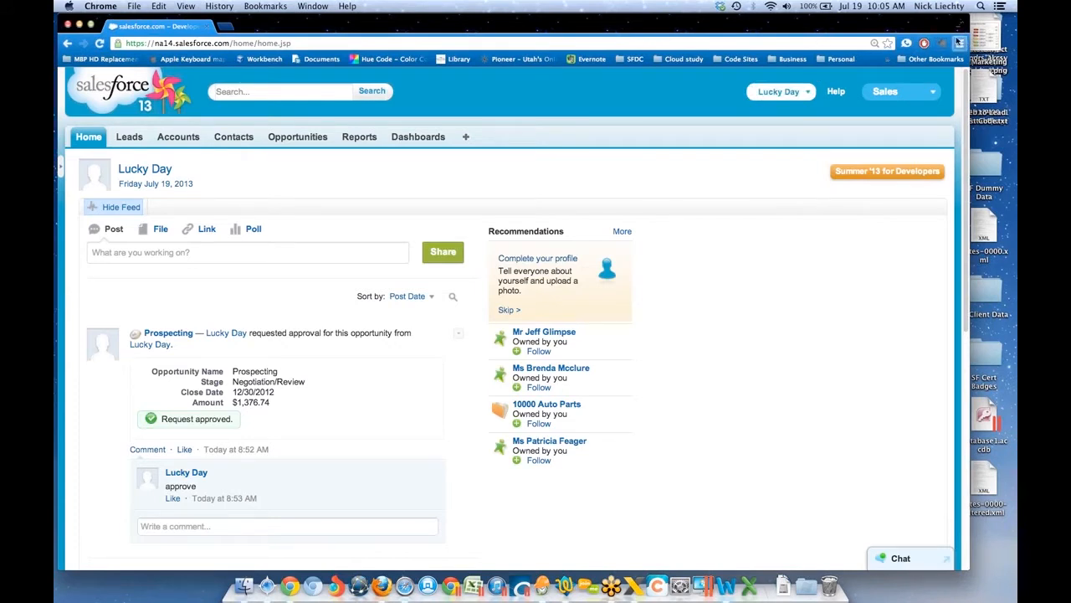
click(788, 93)
click(740, 136)
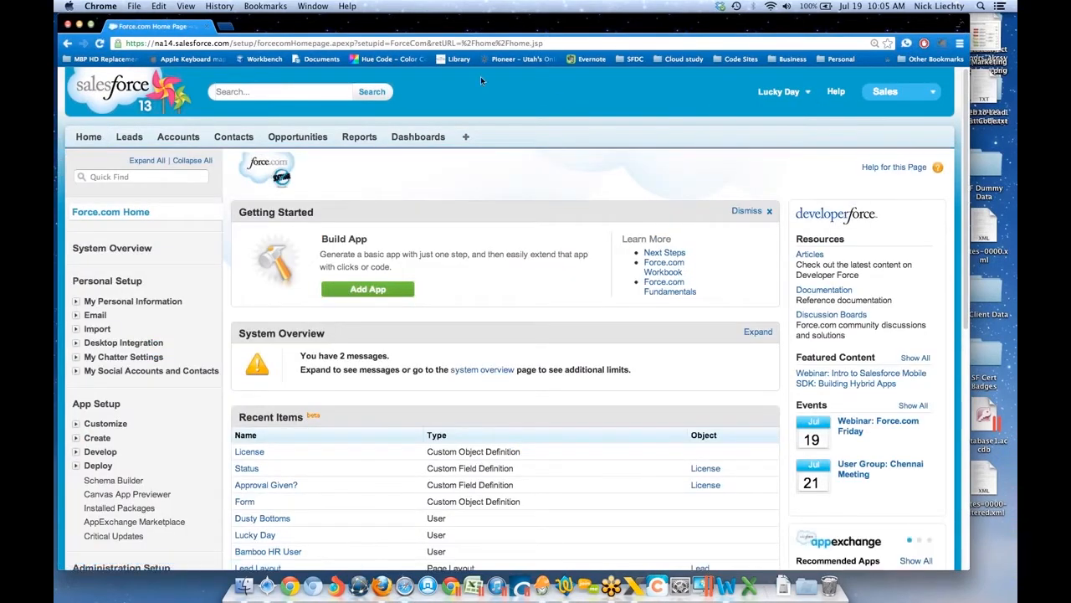
scroll(184, 296, down, 5)
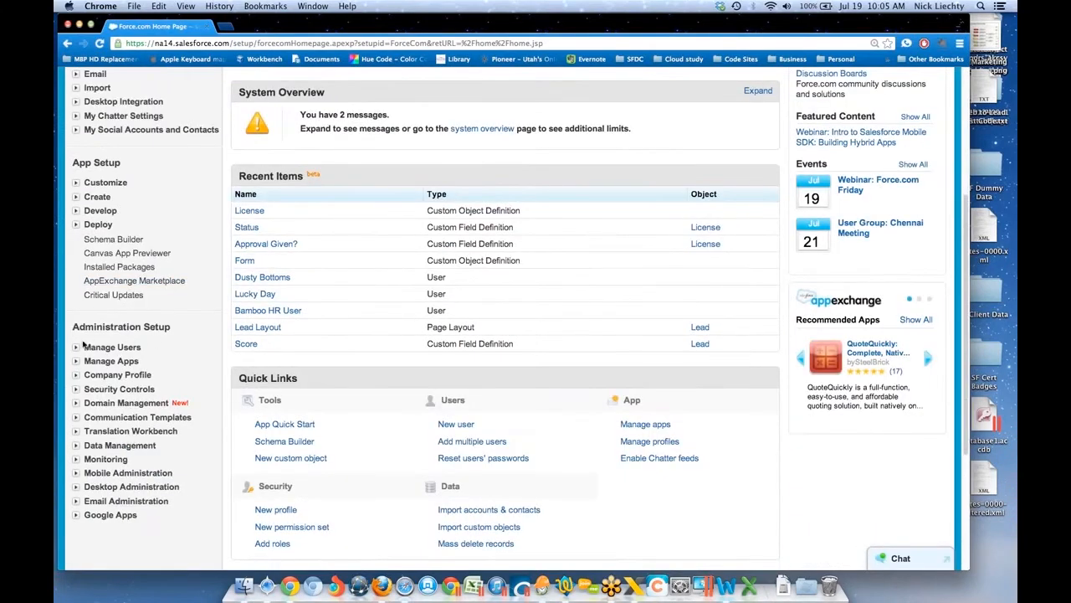
click(76, 346)
click(107, 361)
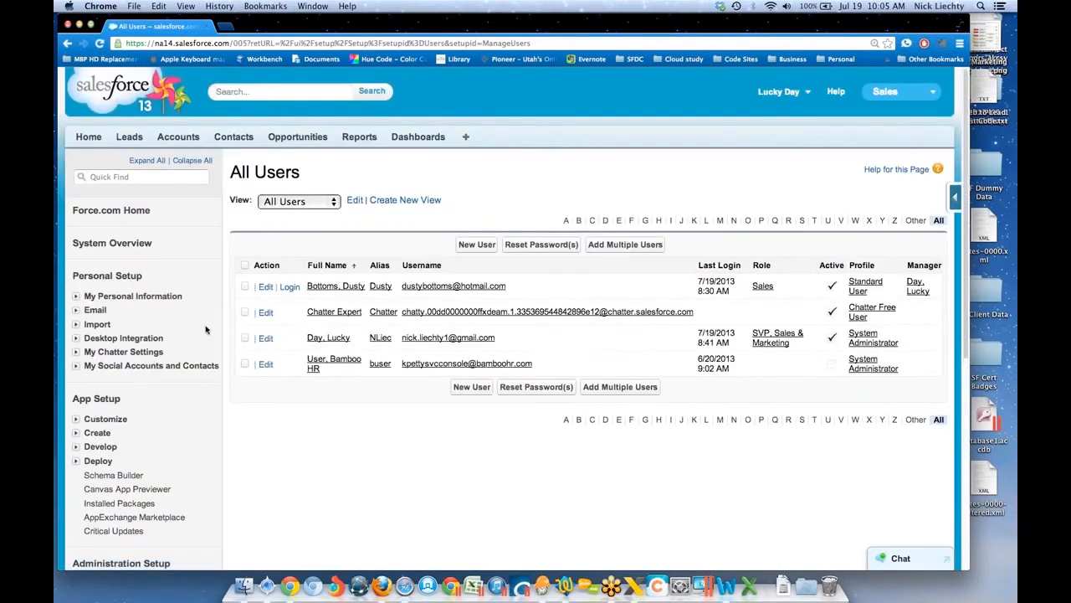
click(287, 288)
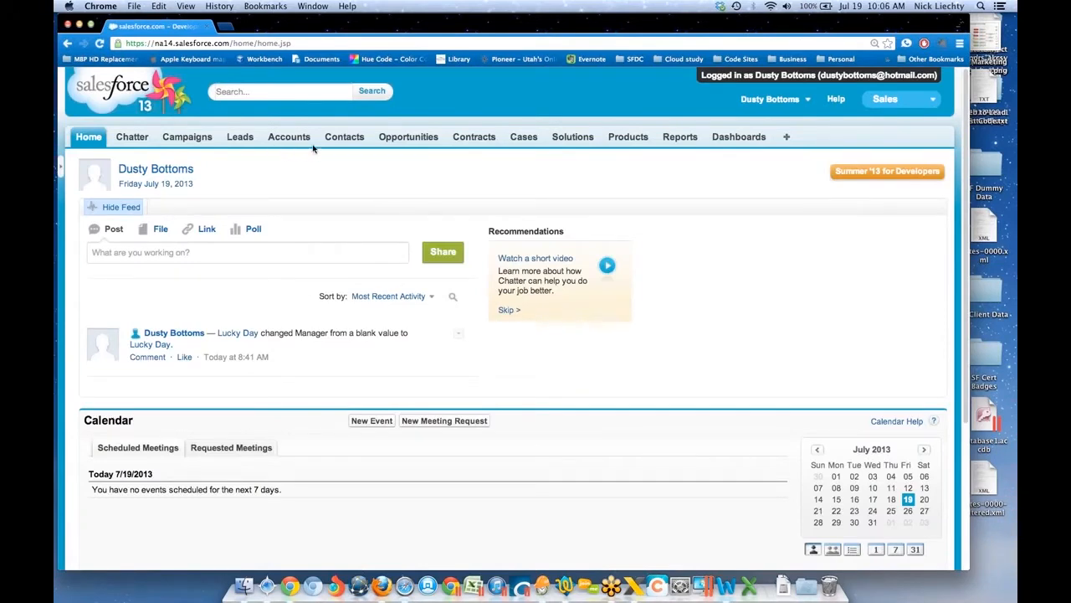
Display the All Opportunities list as the sales user.
click(392, 140)
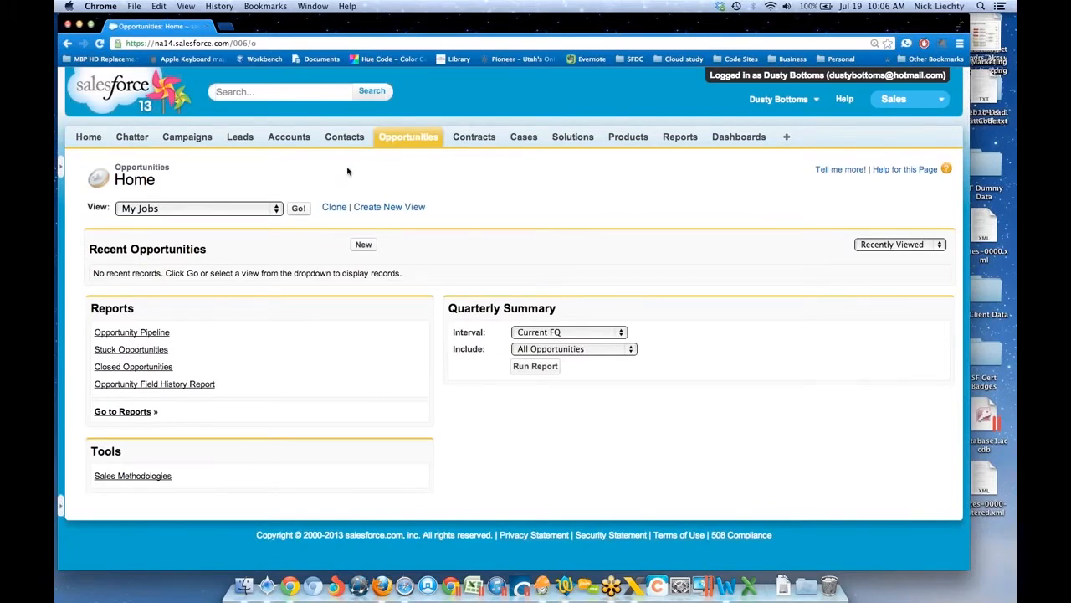
click(274, 211)
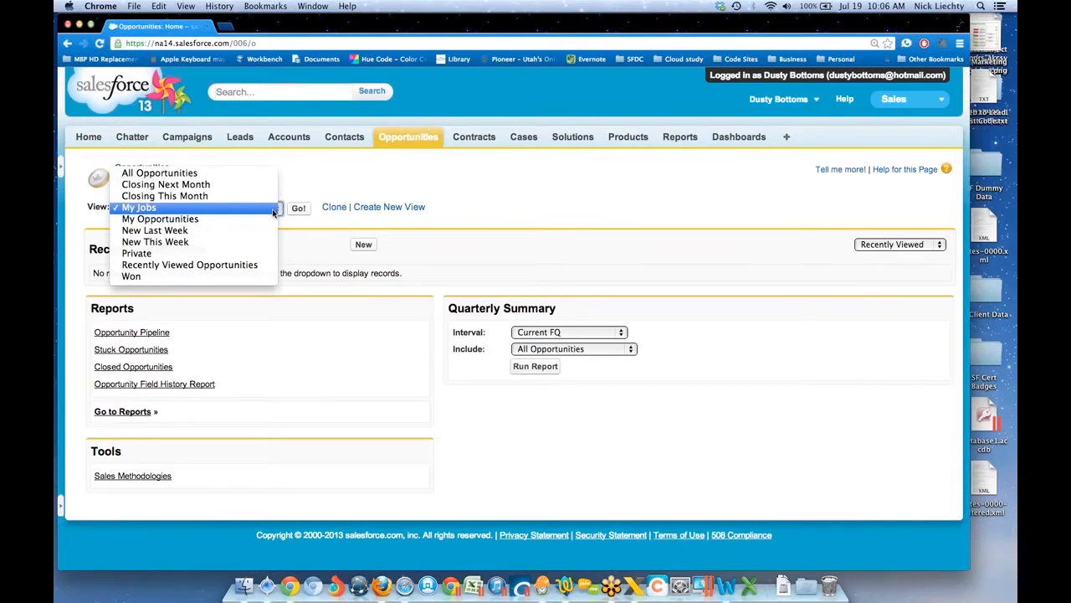
click(251, 173)
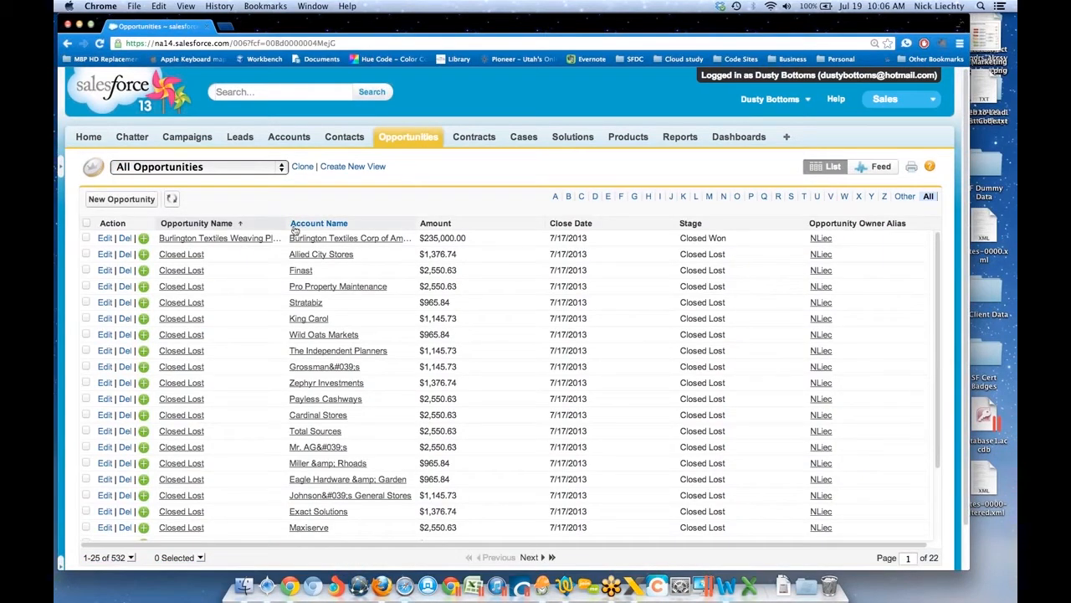
Expand the sidebar on the home page and open the Burlington Textiles Weaving Plant Generator record from All Opportunities.
click(89, 139)
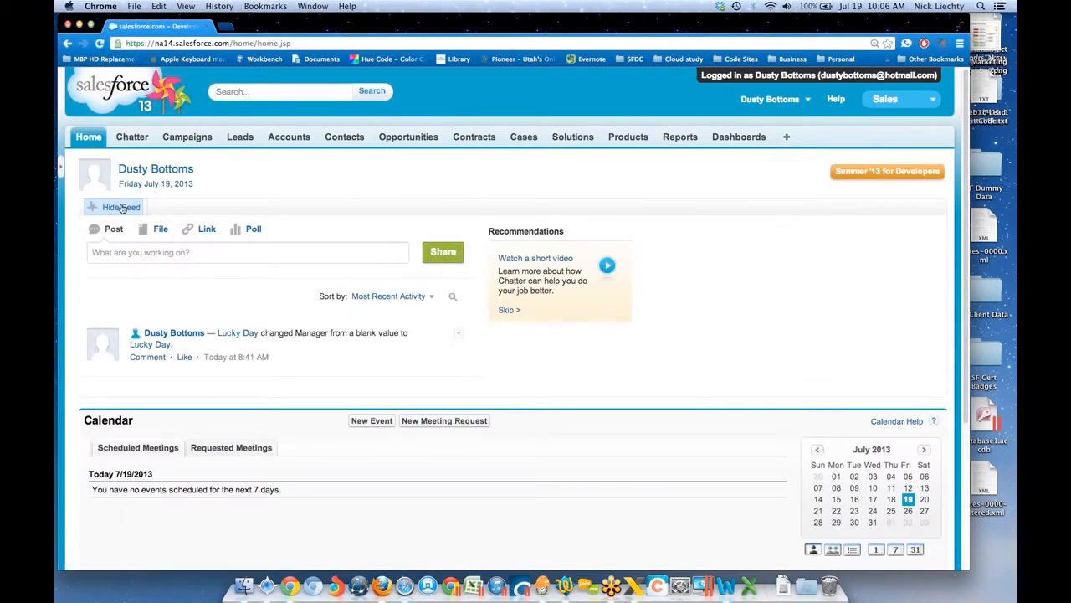
click(63, 174)
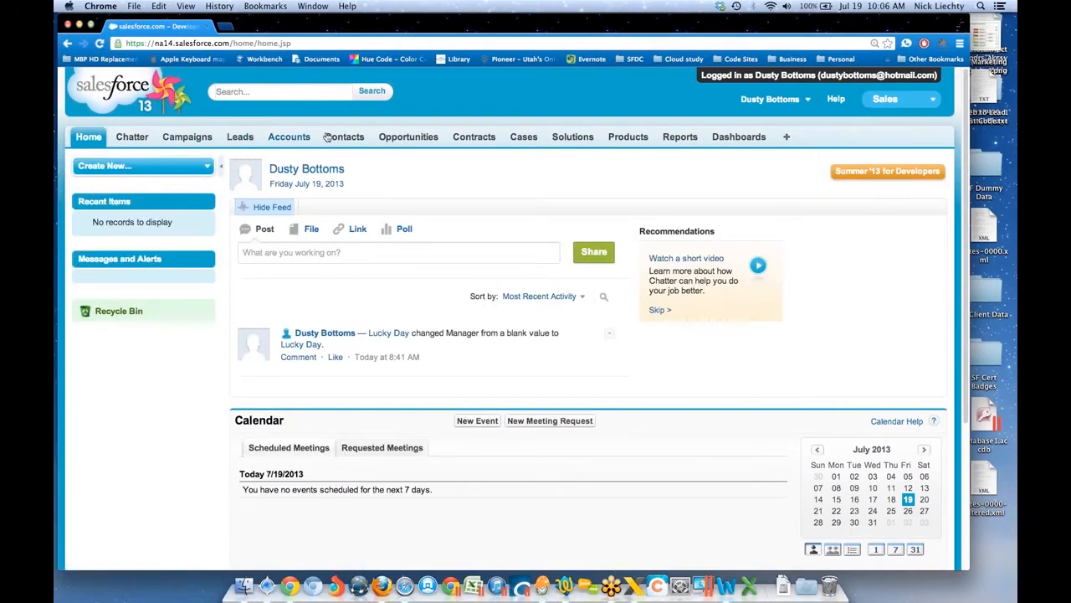
click(398, 139)
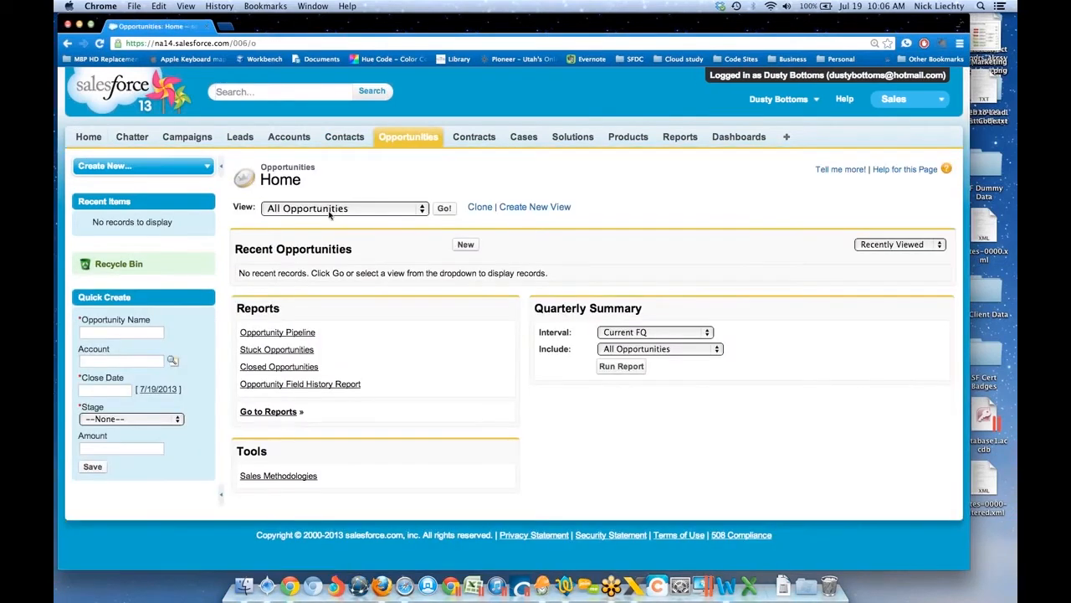
click(445, 210)
click(346, 238)
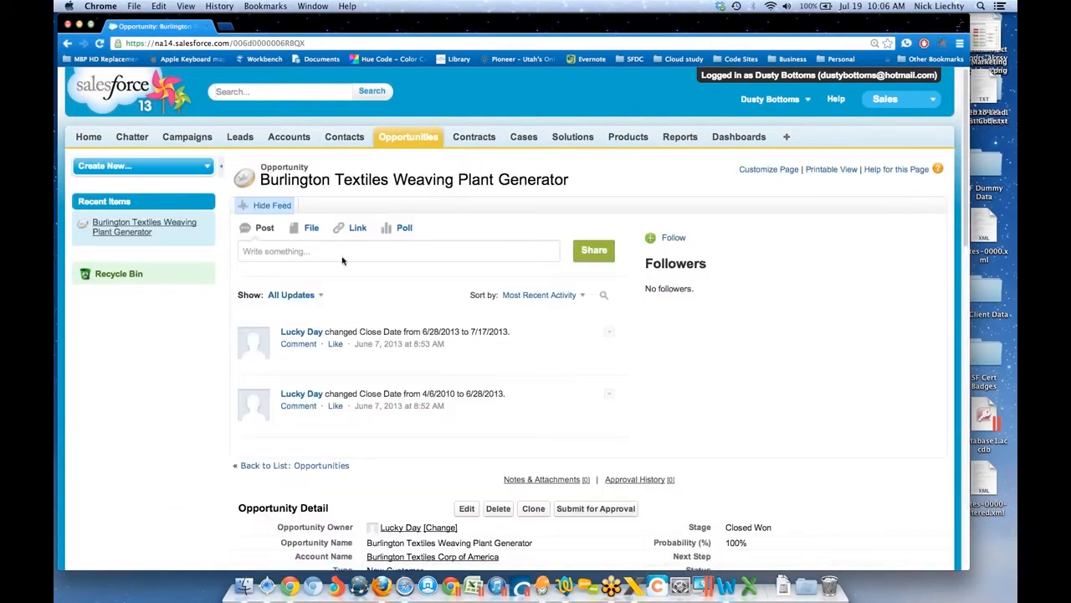
Try to change the owner of the Burlington Textiles Weaving Plant Generator opportunity, and go back to its record.
scroll(374, 284, down, 5)
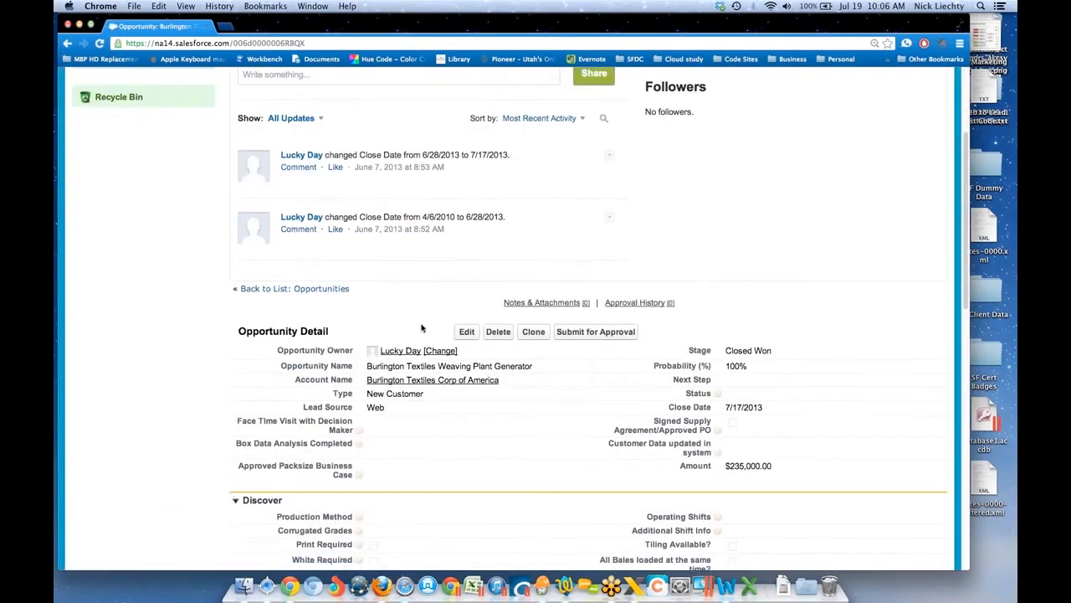
click(437, 351)
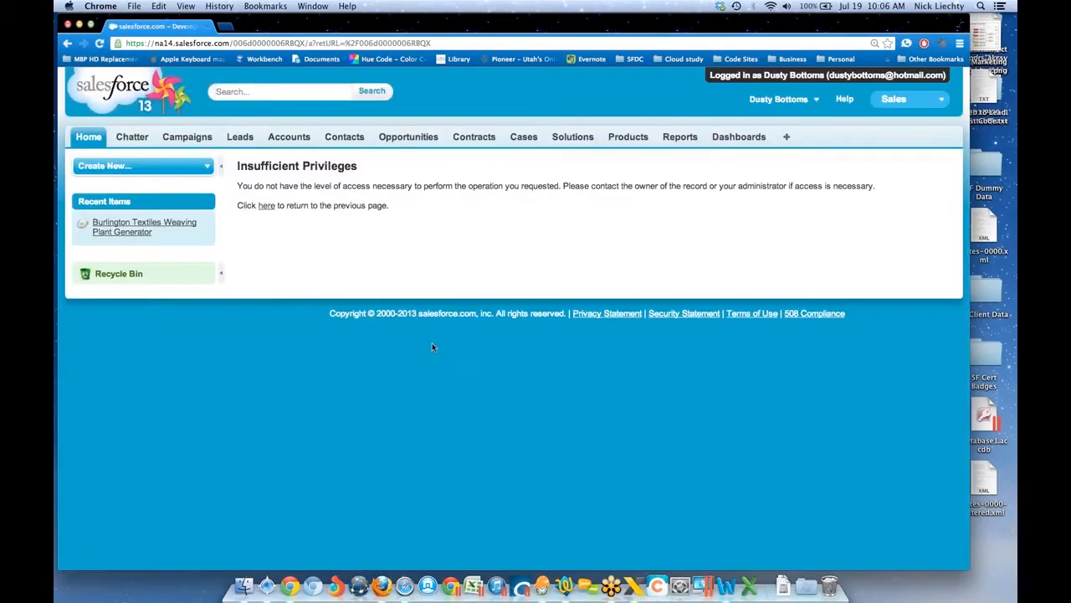
click(69, 44)
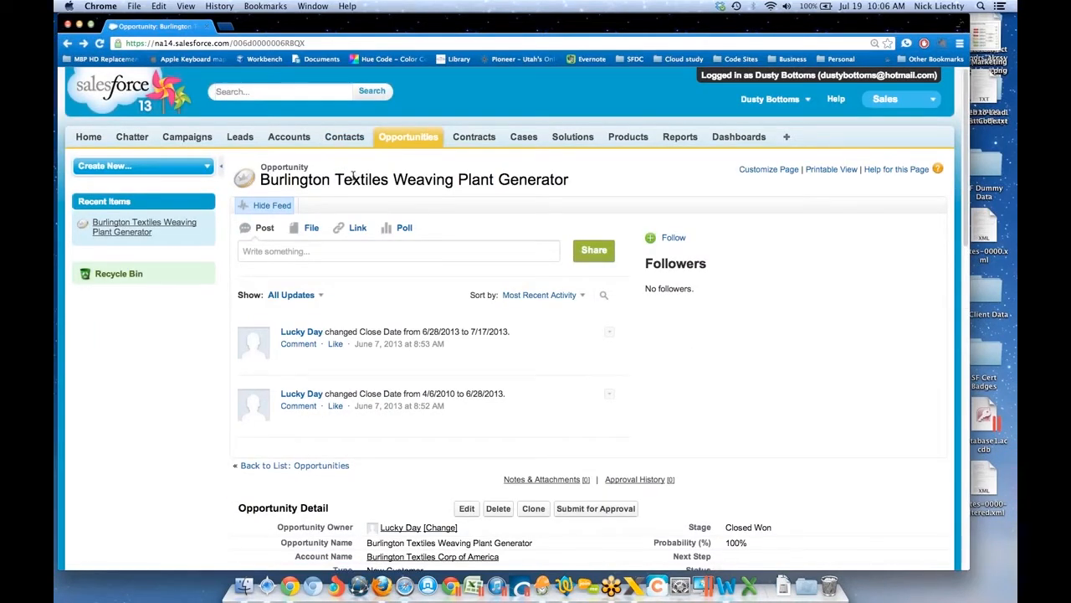
Show My Opportunities and open the Prospecting opportunity through its account, Omni Architectural Designs.
click(393, 140)
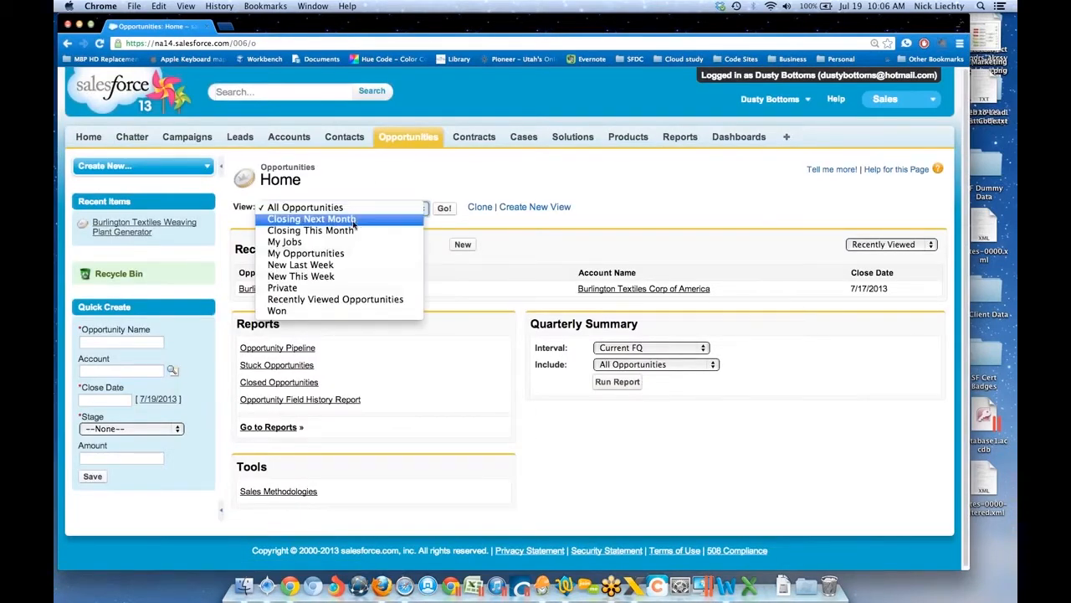
click(356, 253)
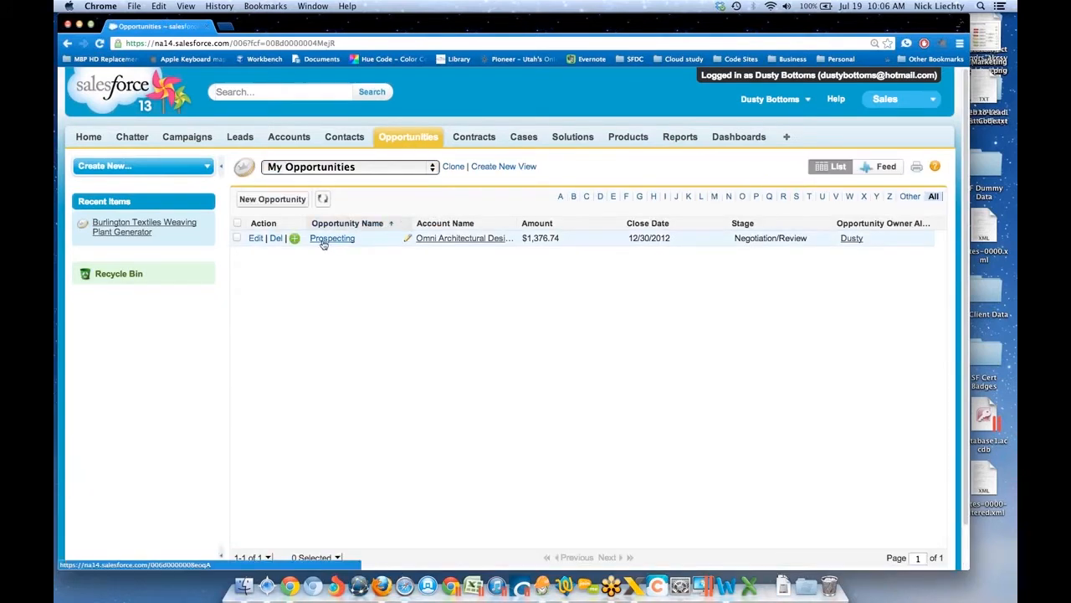
click(427, 240)
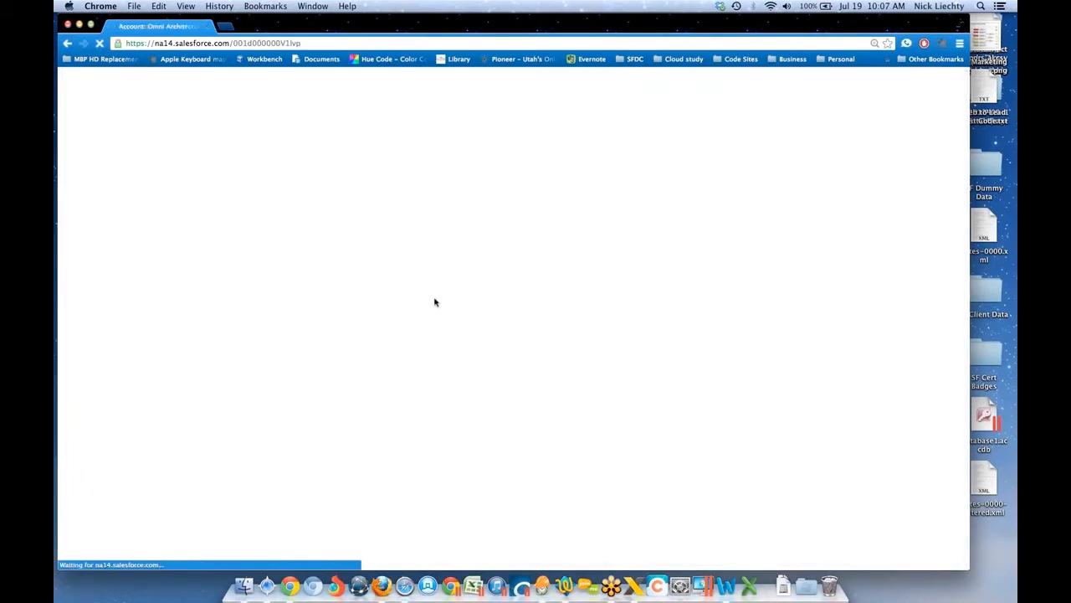
scroll(424, 297, down, 10)
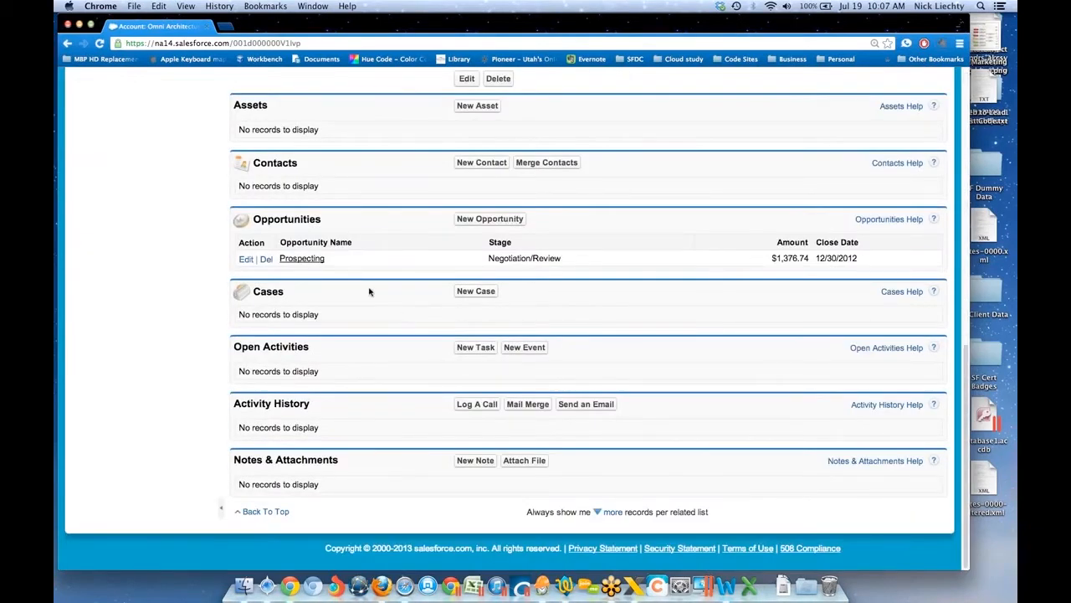
click(306, 258)
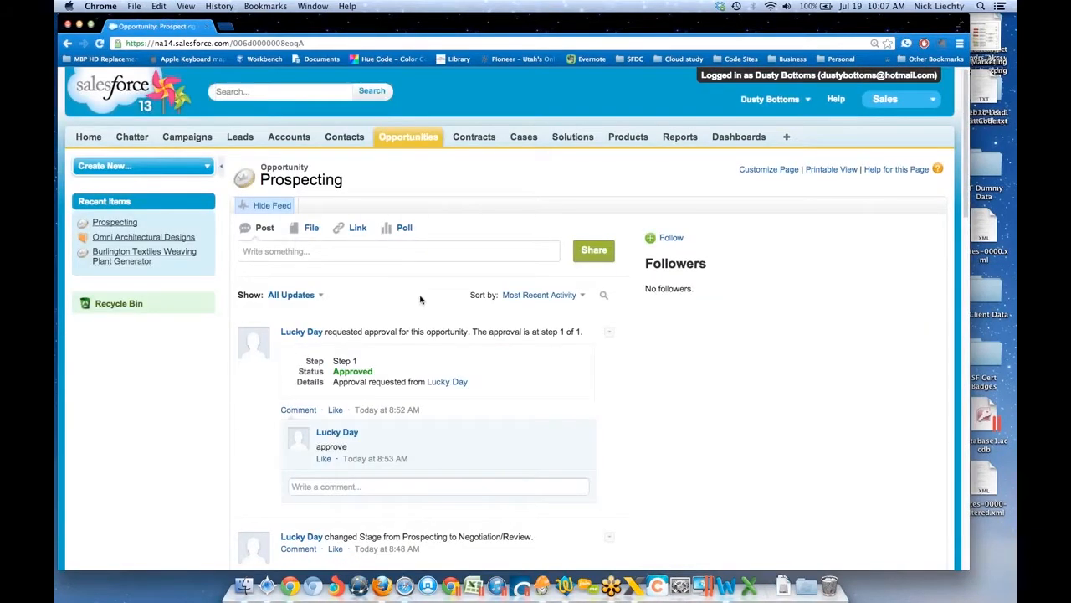
Look over the Prospecting opportunity's details and approval history, and submit the record for approval.
scroll(463, 304, down, 1)
scroll(474, 306, down, 20)
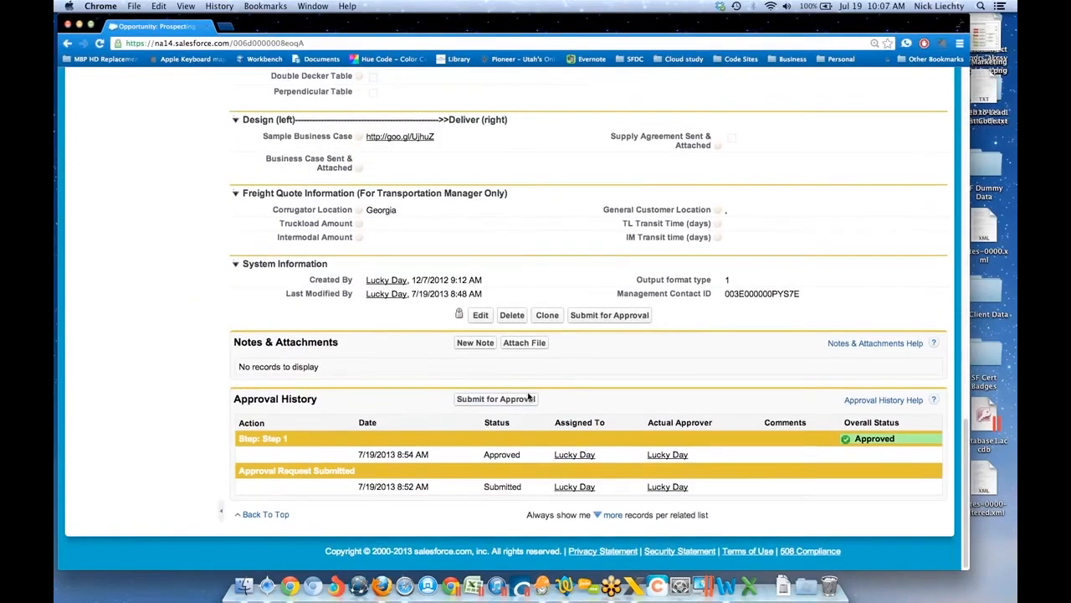
scroll(529, 397, up, 15)
scroll(546, 372, down, 3)
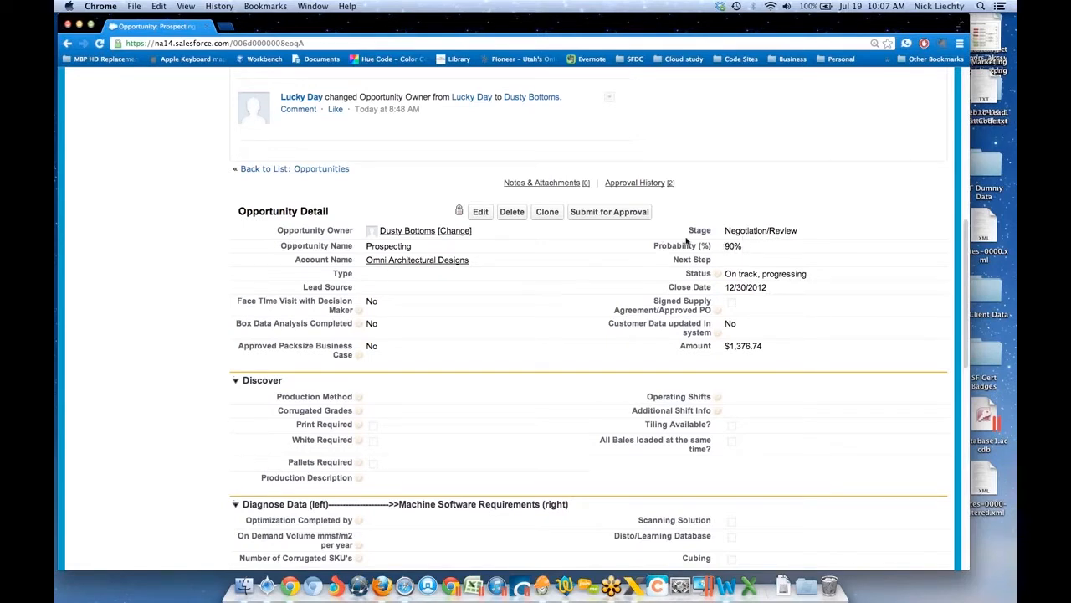
click(604, 212)
click(615, 210)
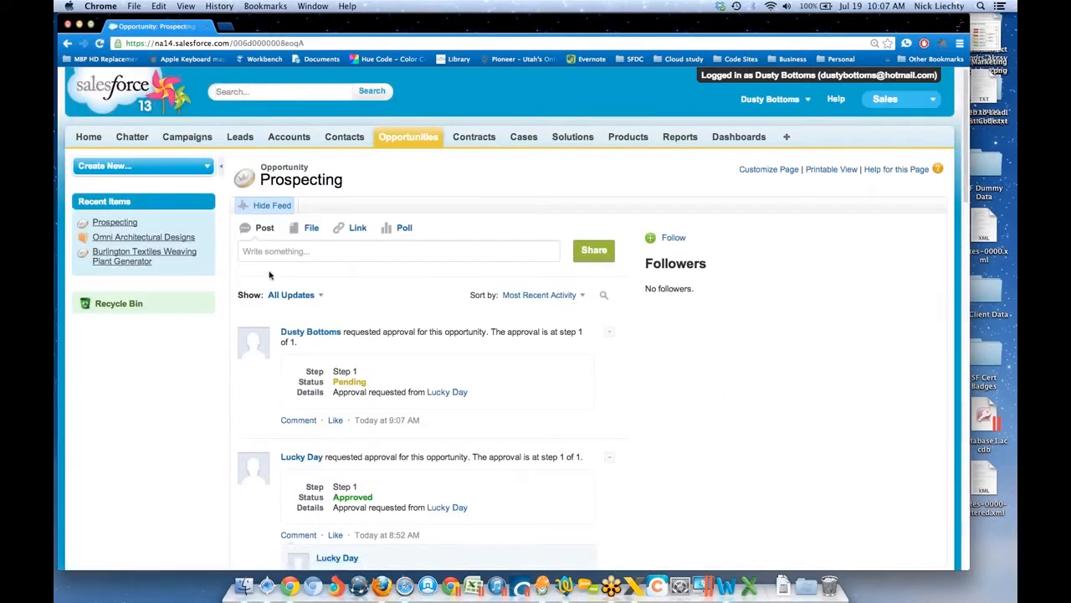
Switch to the Outlook mailbox in Firefox, refresh it, and view both "Prospecting is awaiting your approval" emails in the Junk folder.
key(super+Tab)
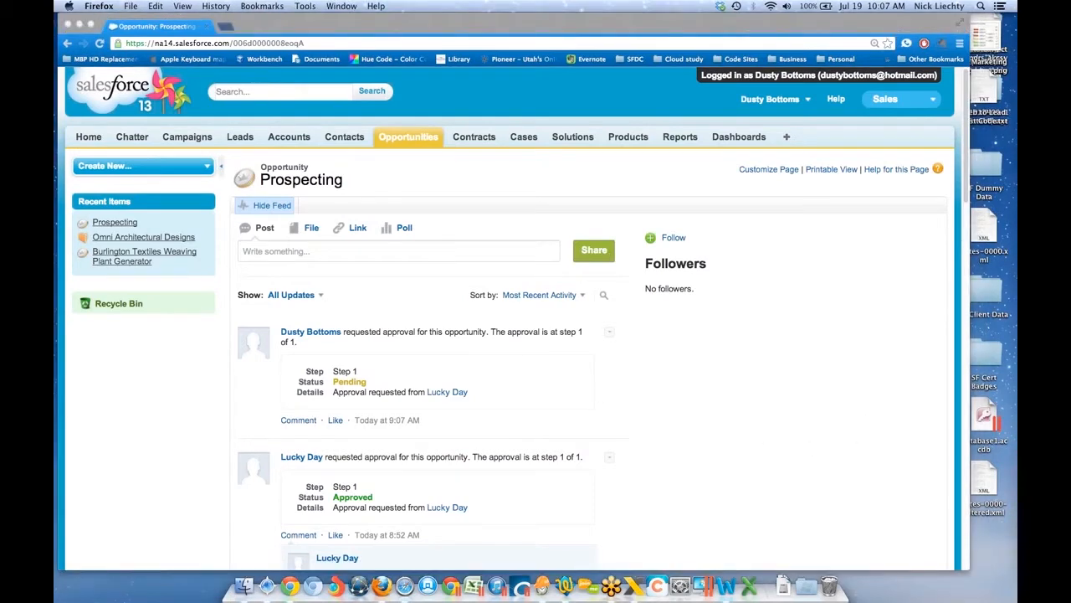
drag(1016, 18, 563, 42)
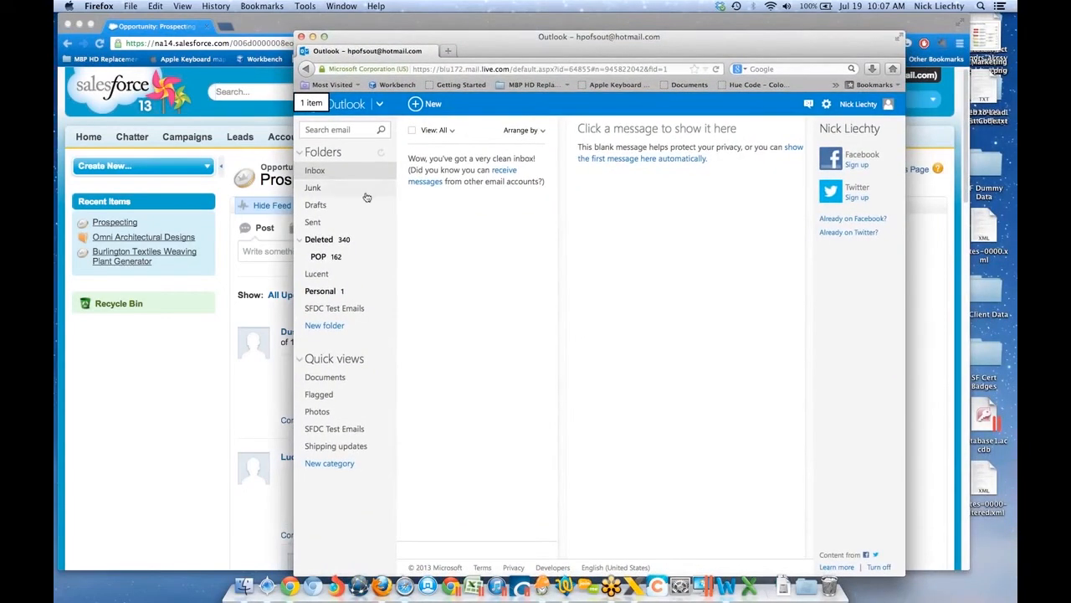
click(385, 156)
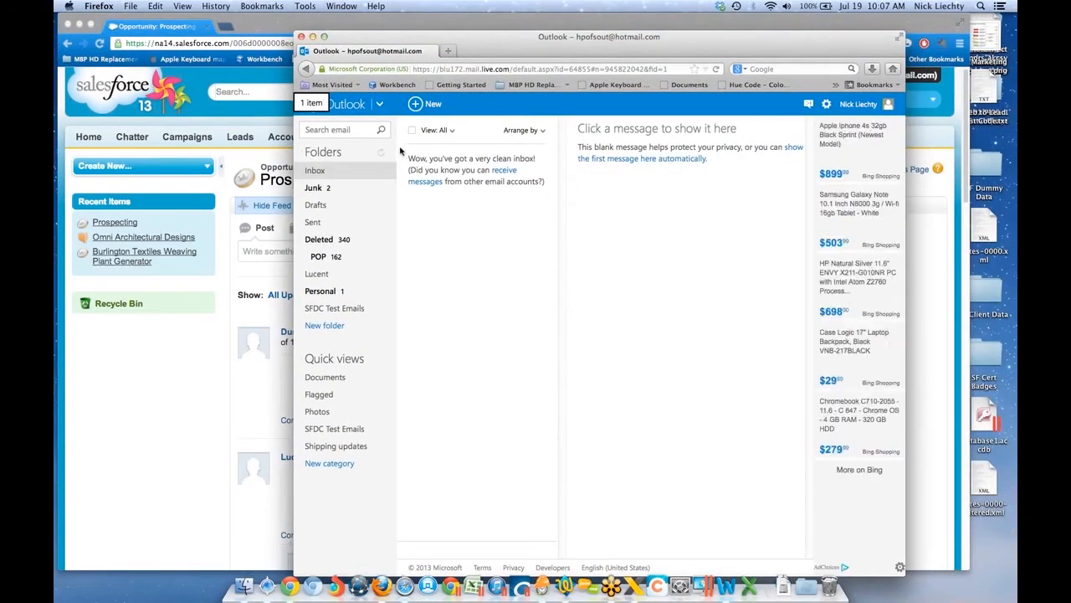
click(360, 187)
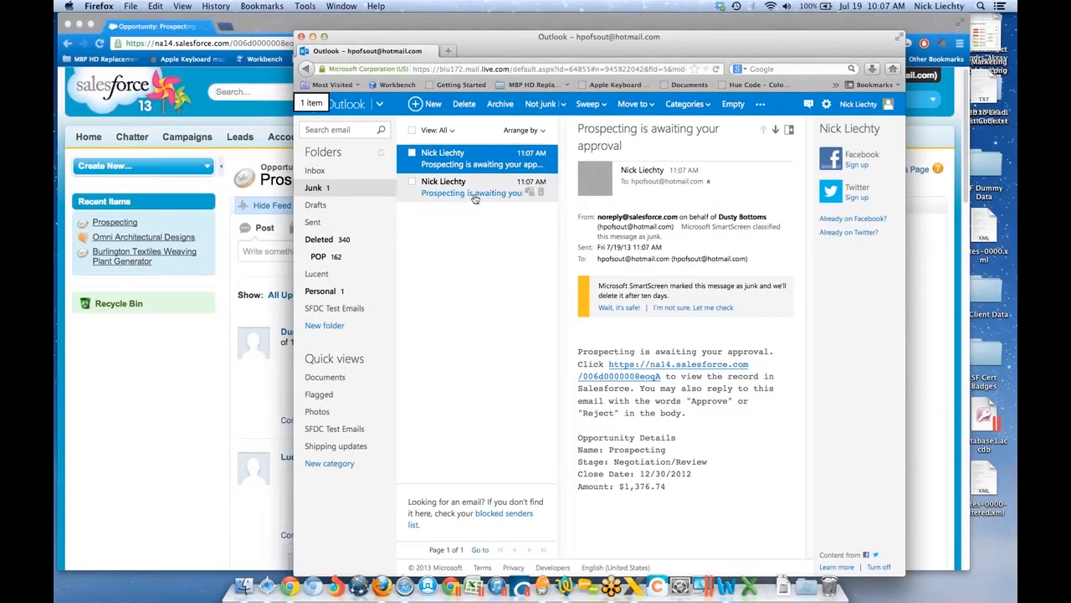
click(535, 191)
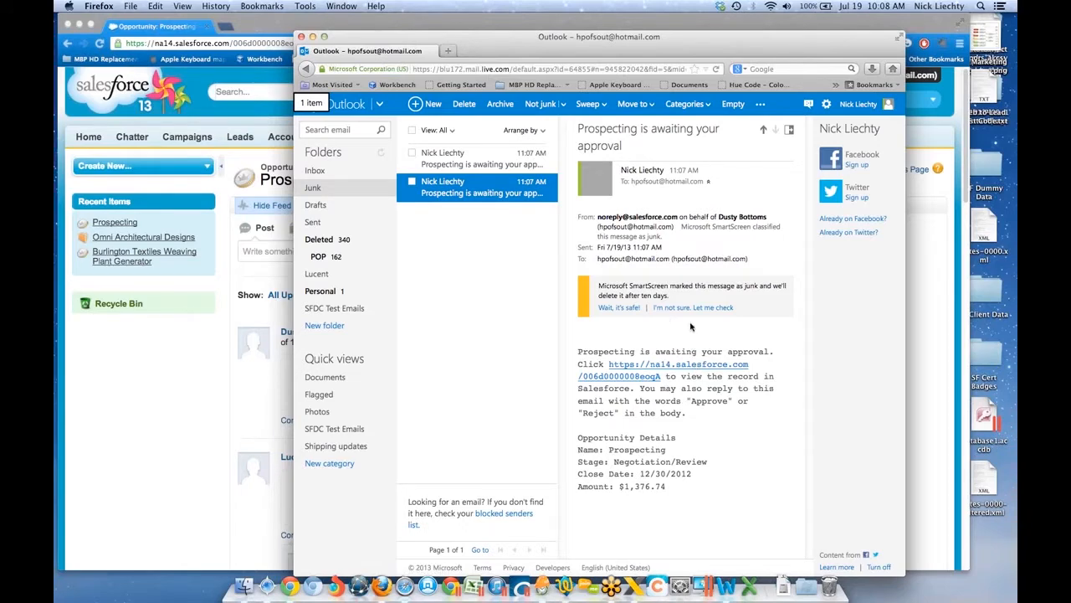
Switch back to Salesforce in Chrome and log out of the sales user's session.
click(214, 366)
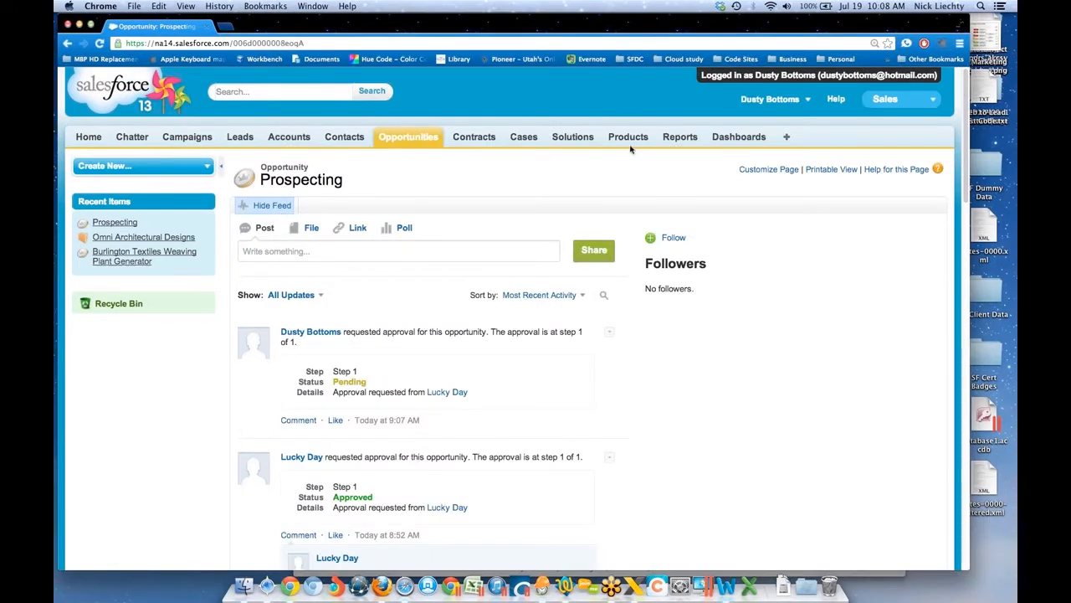
click(767, 102)
click(749, 177)
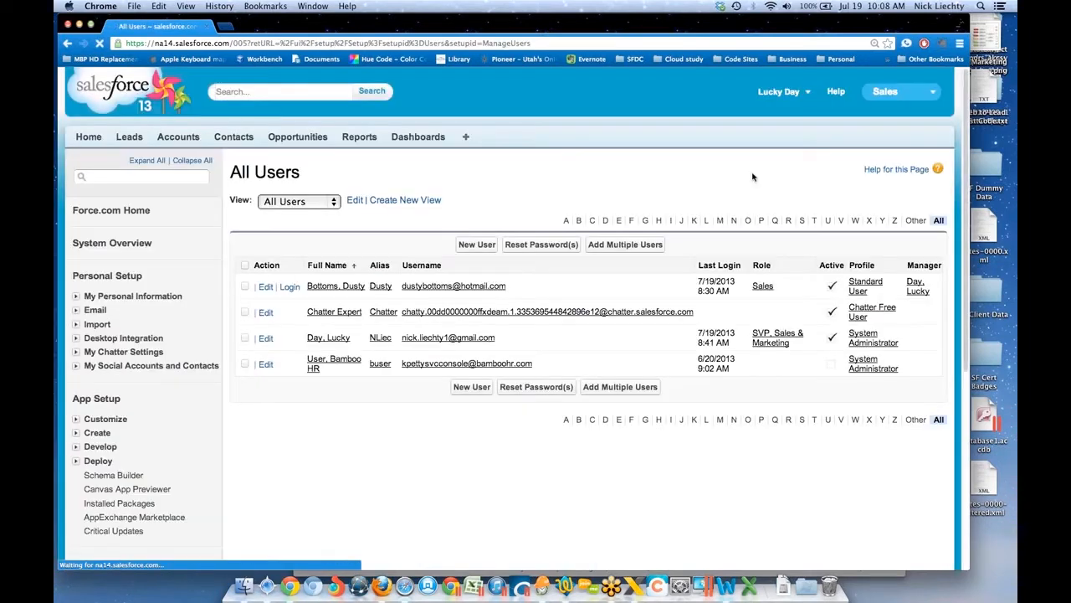
Open the Prospecting opportunity for Omni Architectural Designs from the All Opportunities list as the administrator.
click(298, 138)
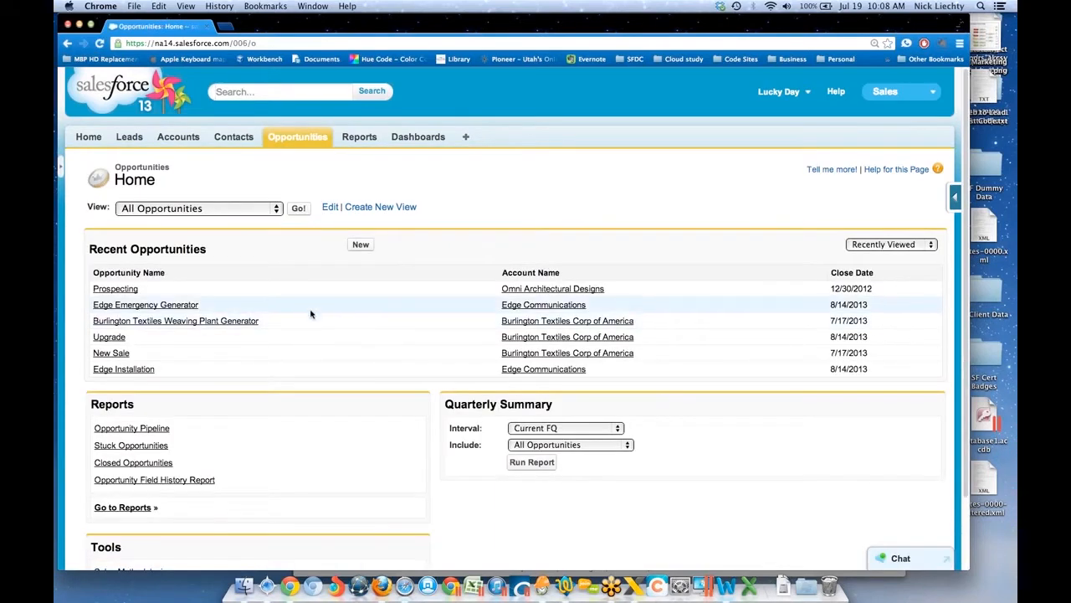
click(297, 209)
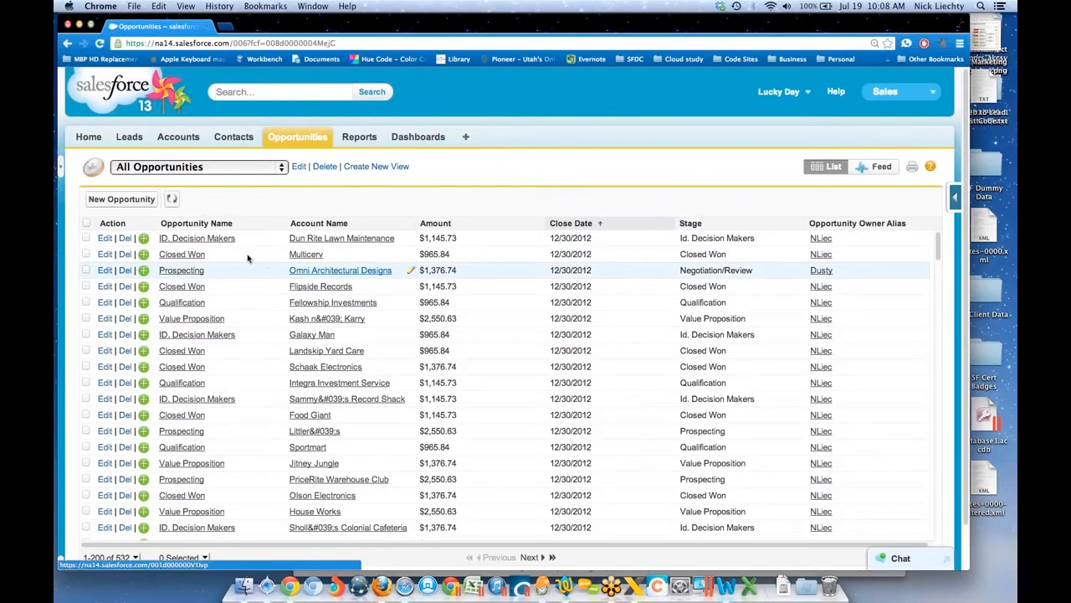
click(192, 271)
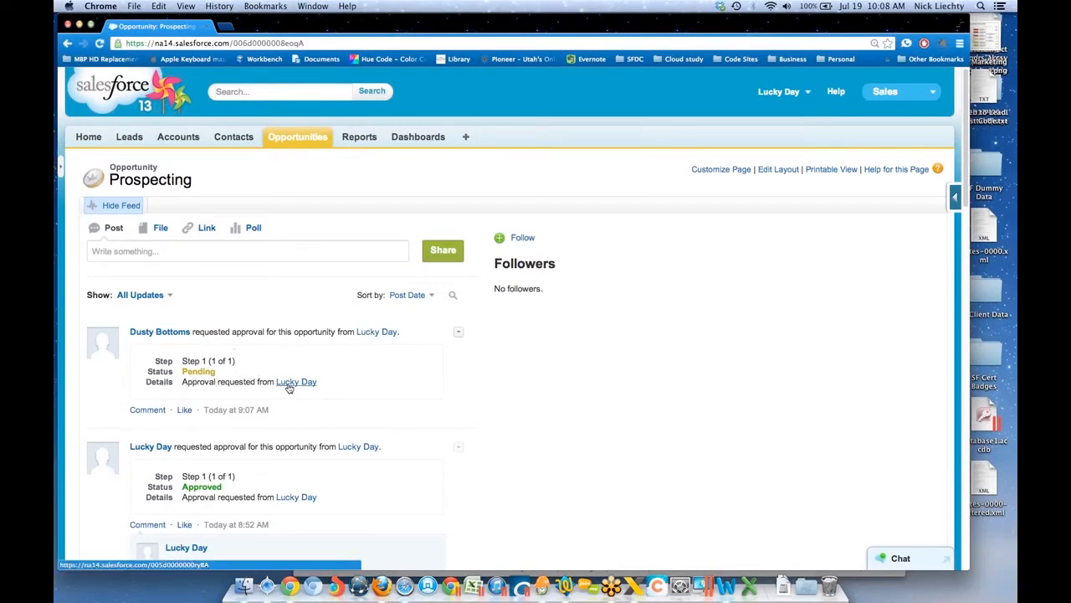
Open the Chatter feed to see the pending approval request for the Prospecting opportunity.
click(465, 138)
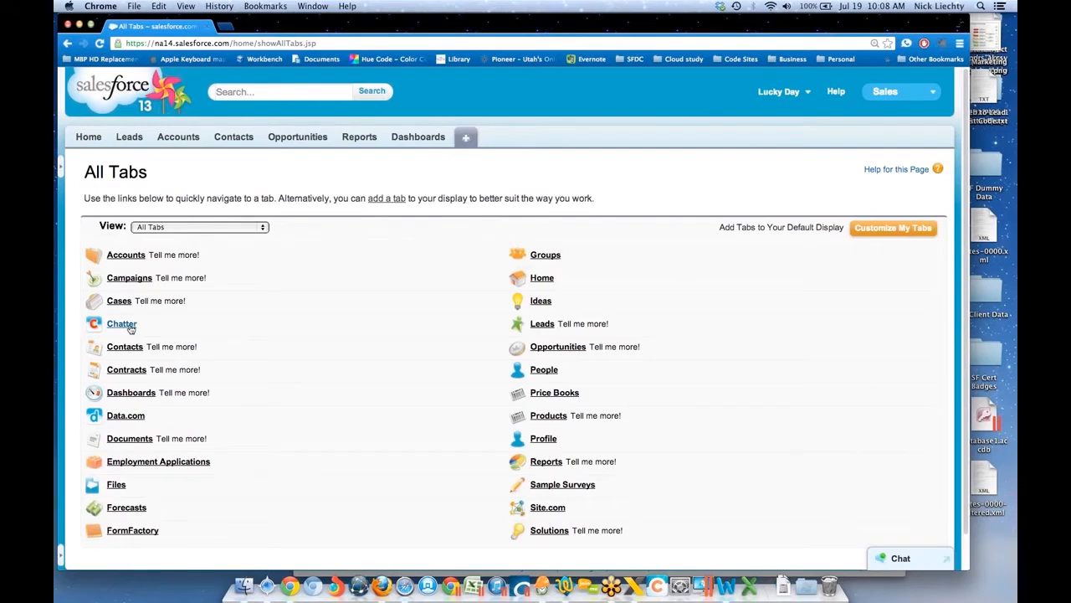
click(122, 325)
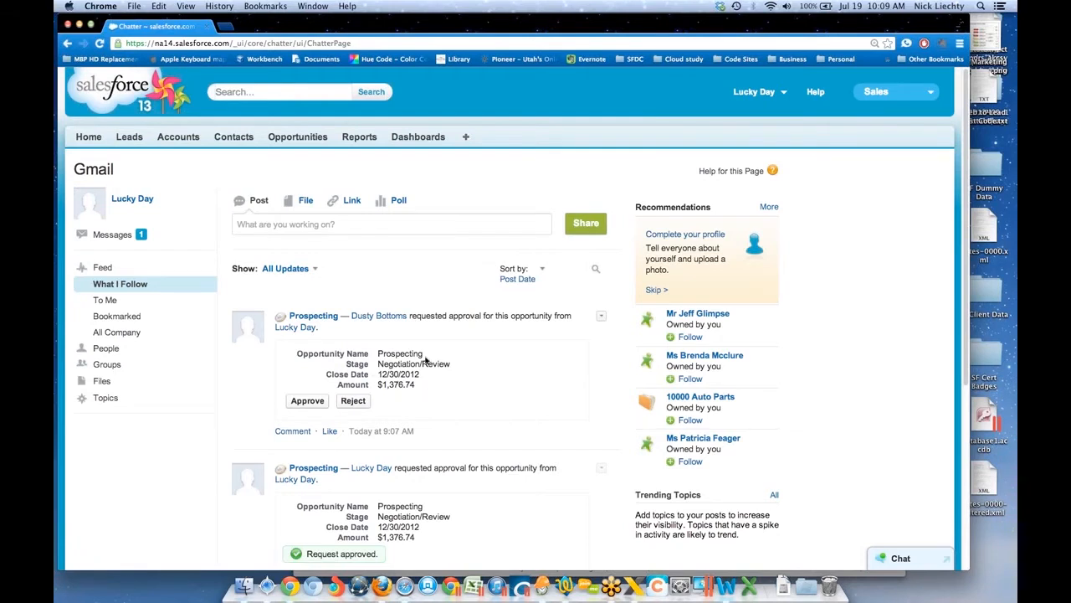
Return to the Prospecting opportunity and approve the pending request from its Approval History with the comment "Looks ok to me.".
click(68, 45)
click(68, 45)
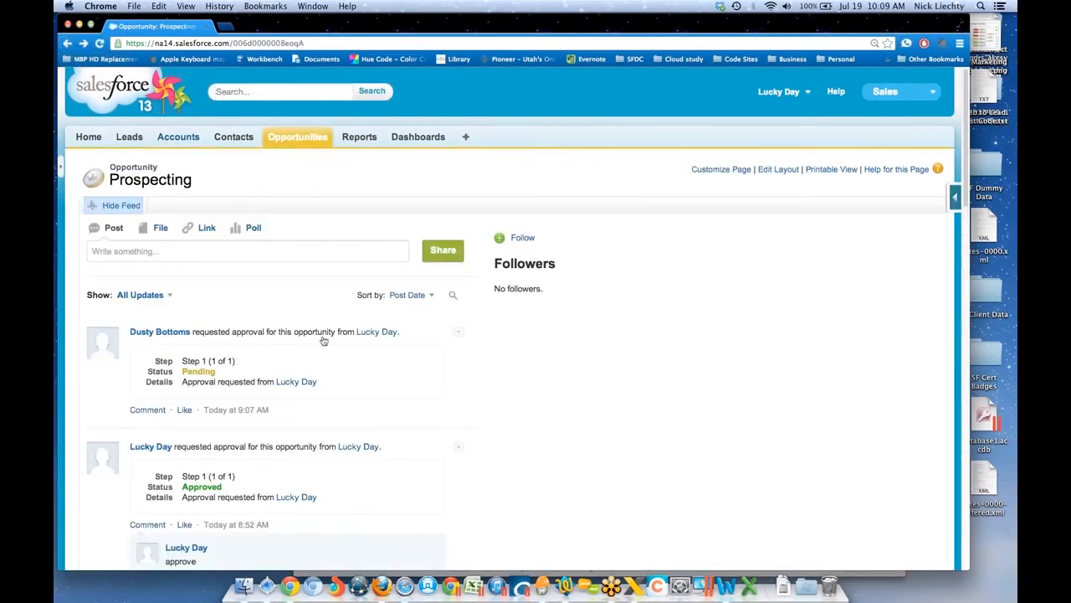
scroll(518, 433, down, 5)
scroll(517, 433, down, 15)
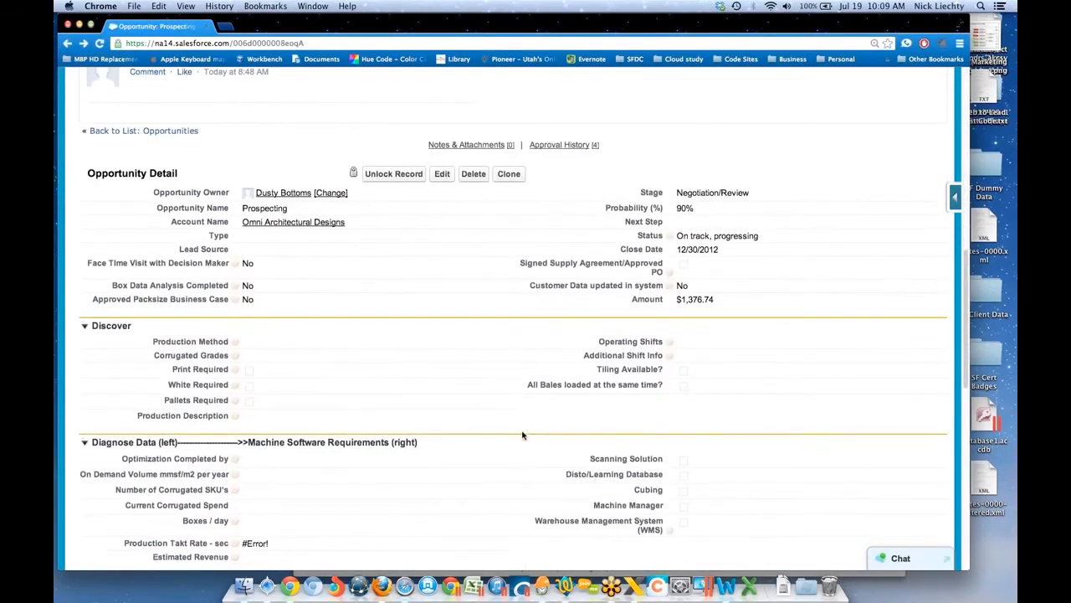
scroll(522, 437, down, 5)
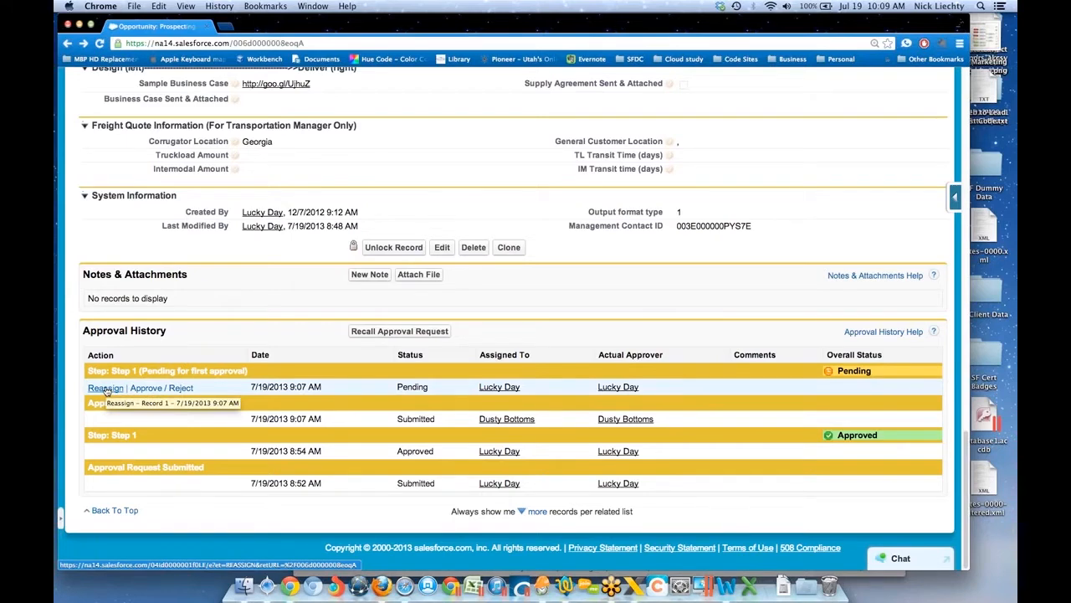
click(161, 389)
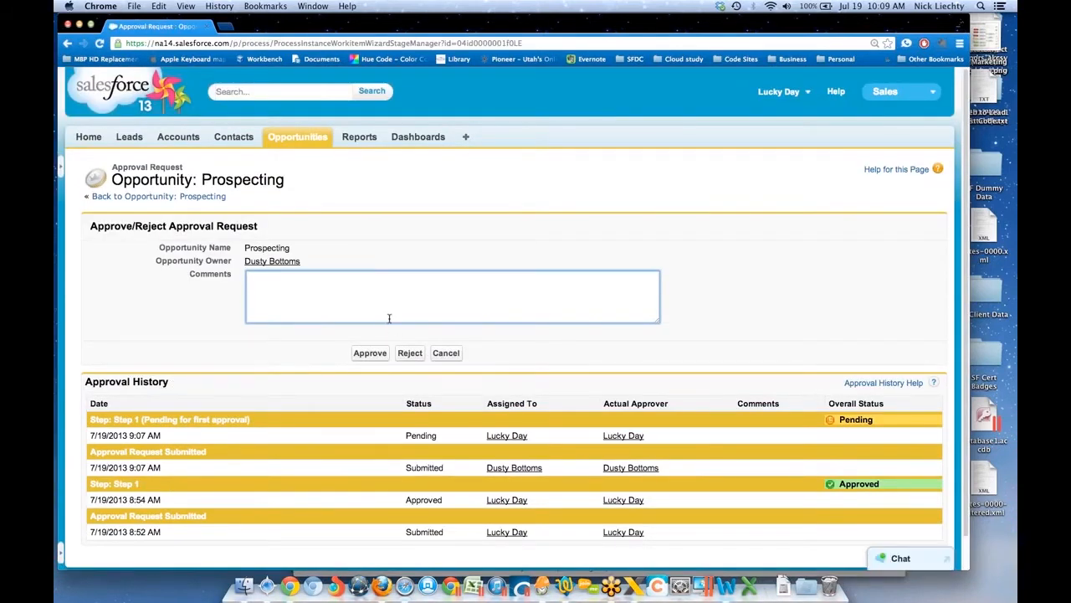
text(Looks ok to me.)
click(368, 353)
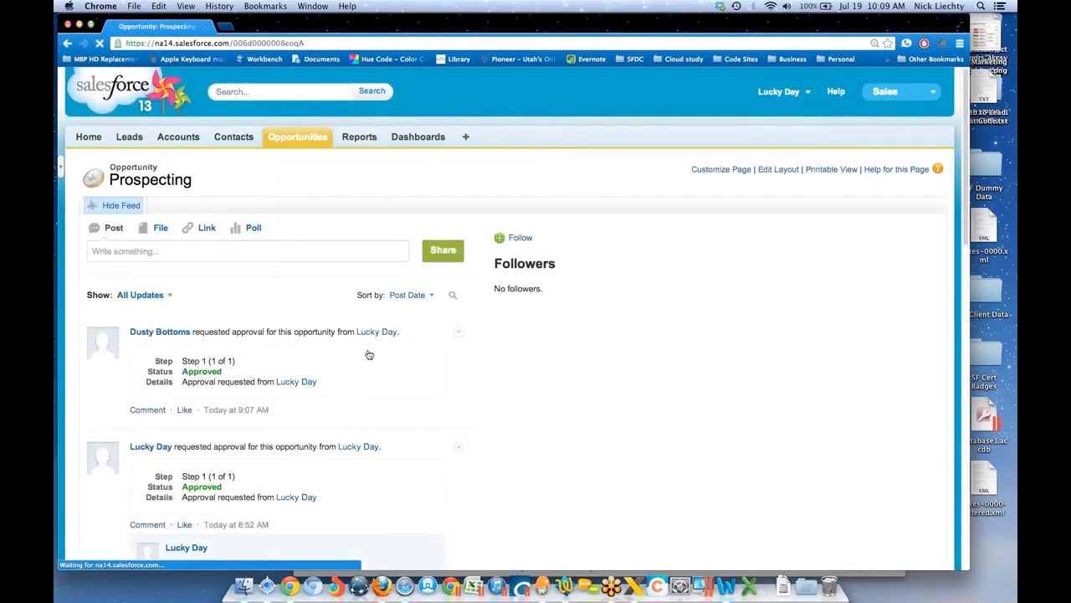
Review the approval, stage and owner change entries in the Prospecting opportunity's Chatter feed.
scroll(410, 373, down, 3)
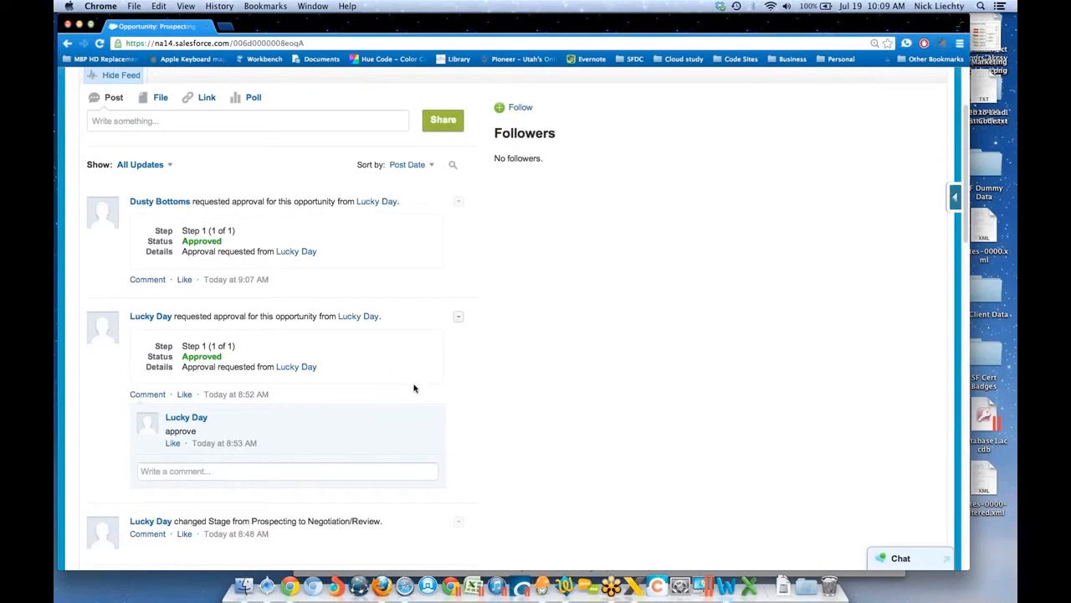
scroll(419, 392, down, 5)
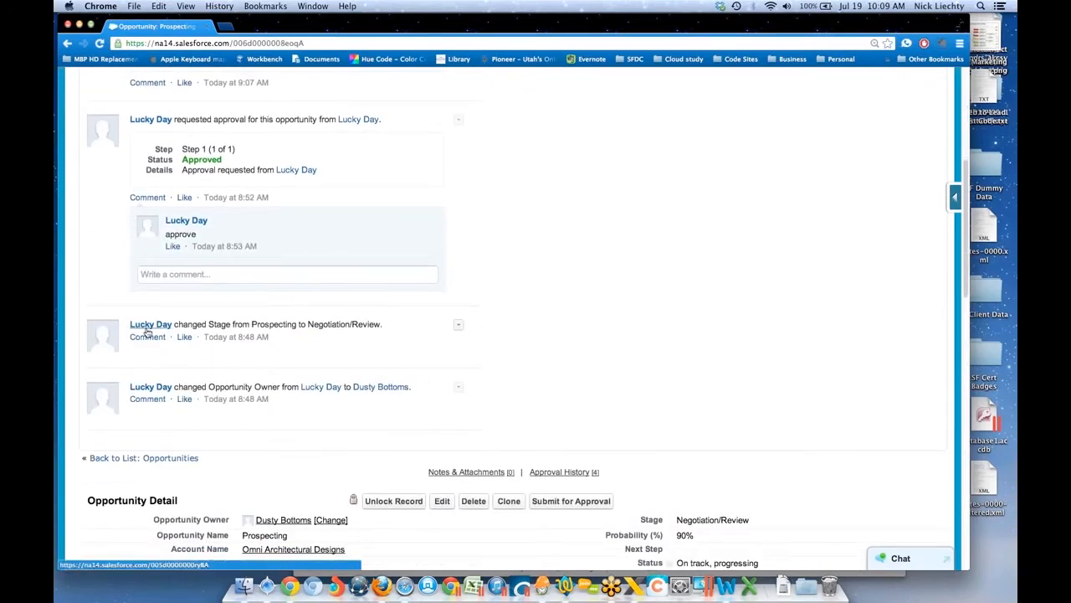
scroll(271, 293, up, 5)
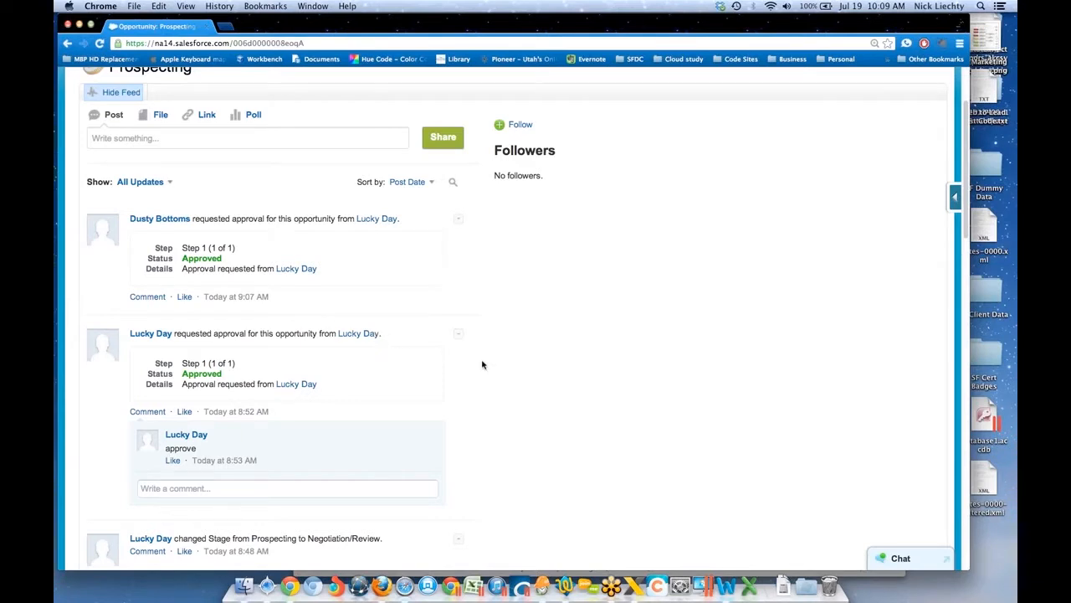
scroll(494, 379, down, 1)
scroll(495, 374, down, 3)
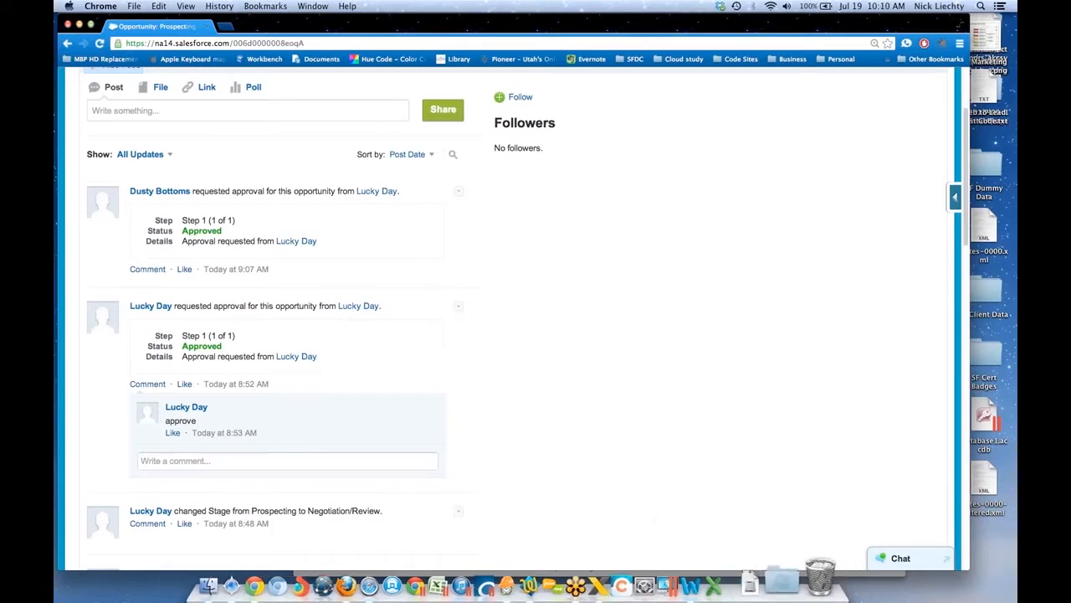
Switch to the Outlook mailbox in Firefox and view the "Prospecting has been approved" email in the Junk folder.
click(866, 575)
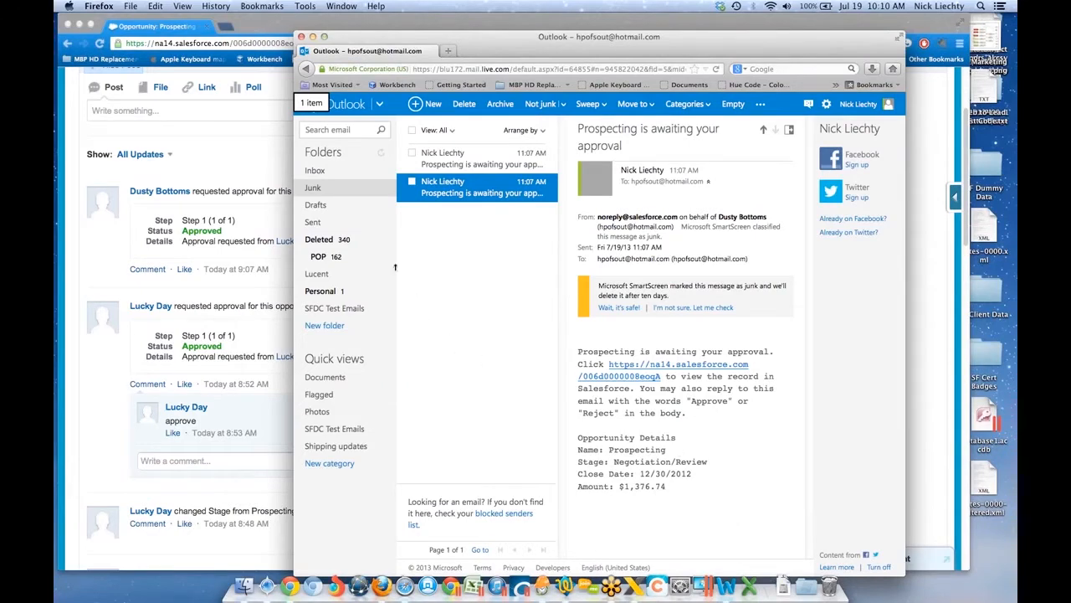
click(343, 184)
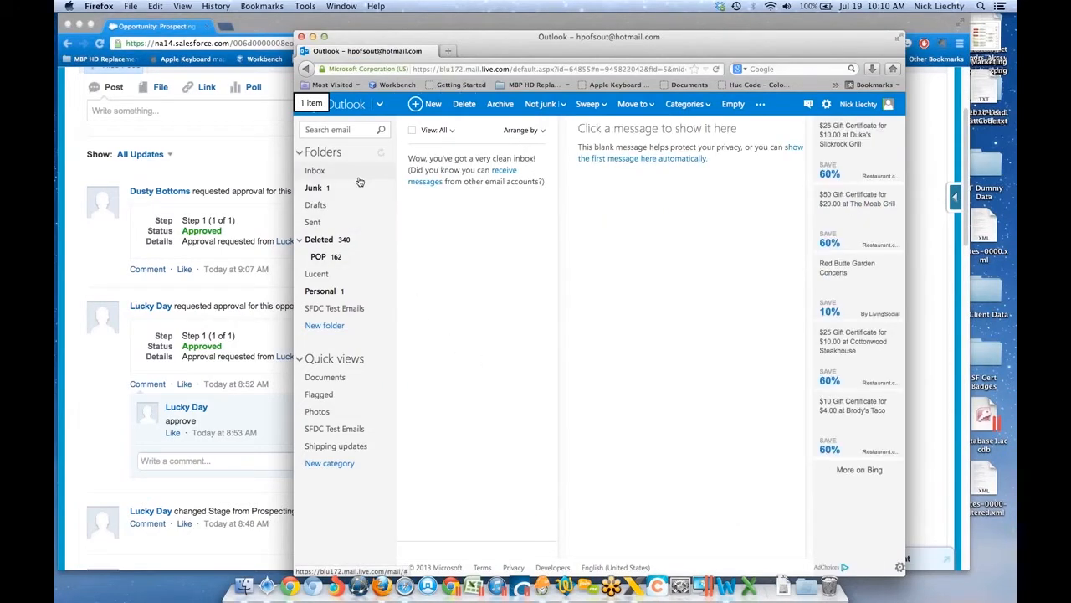
click(355, 187)
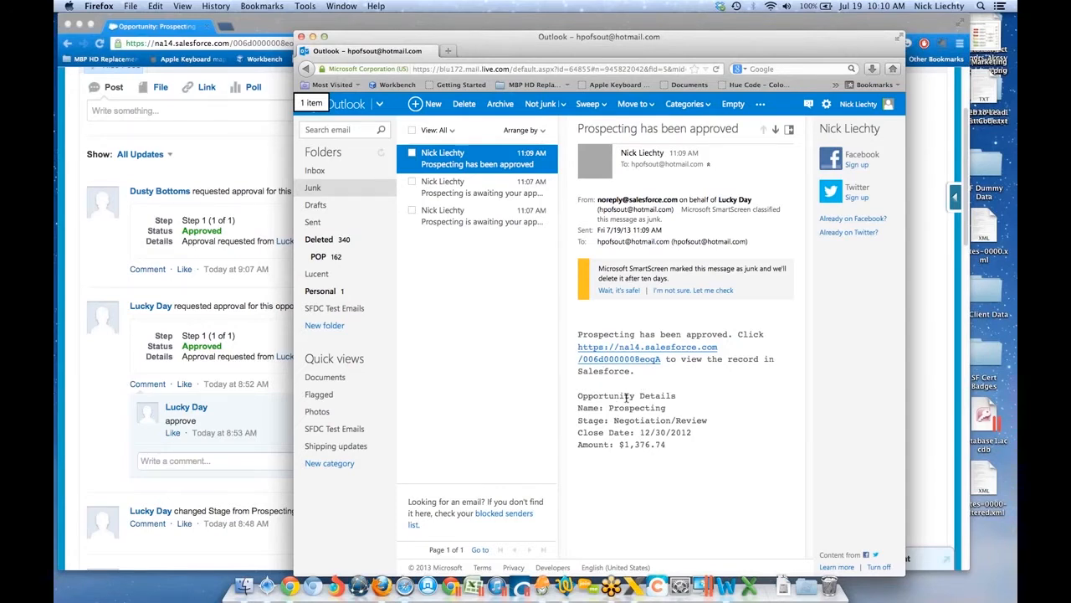
Move the mail window out of the way, dismiss the Microsoft AutoUpdate window and return to Salesforce in Chrome.
drag(530, 38, 1070, 29)
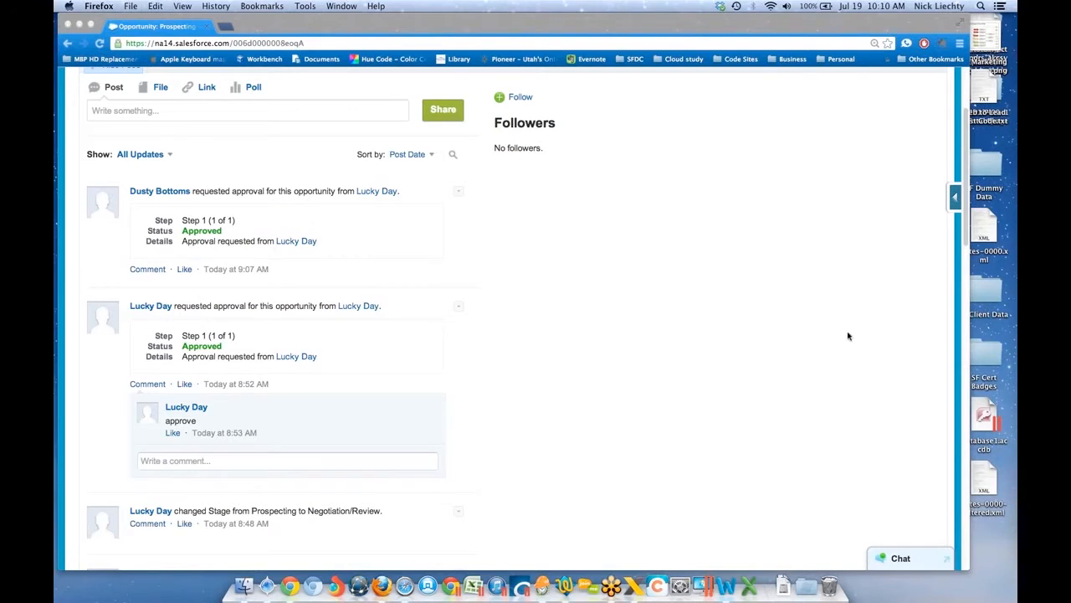
click(621, 344)
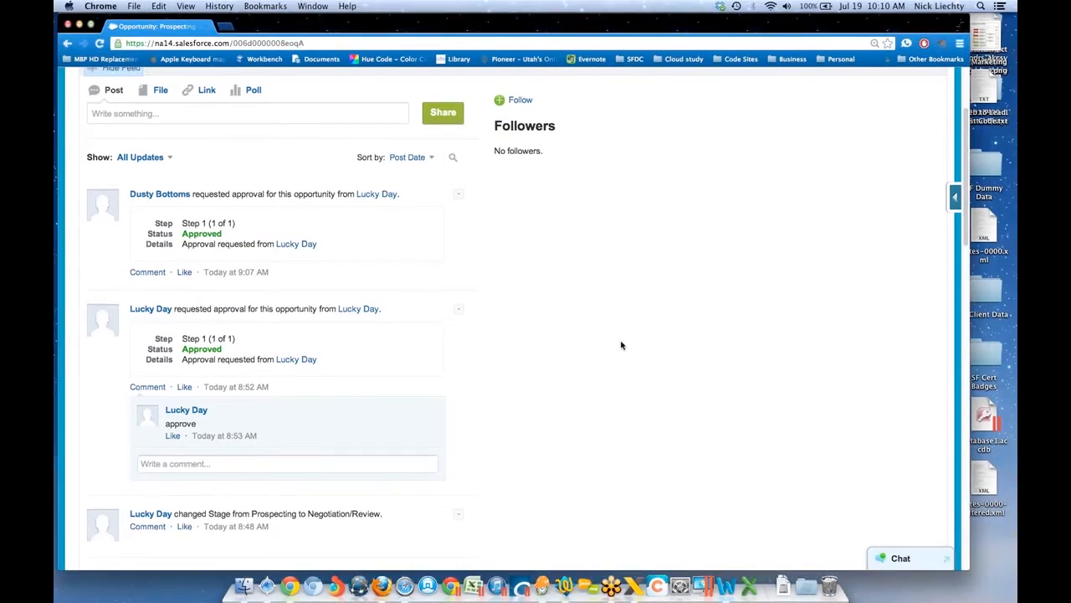
scroll(621, 345, up, 3)
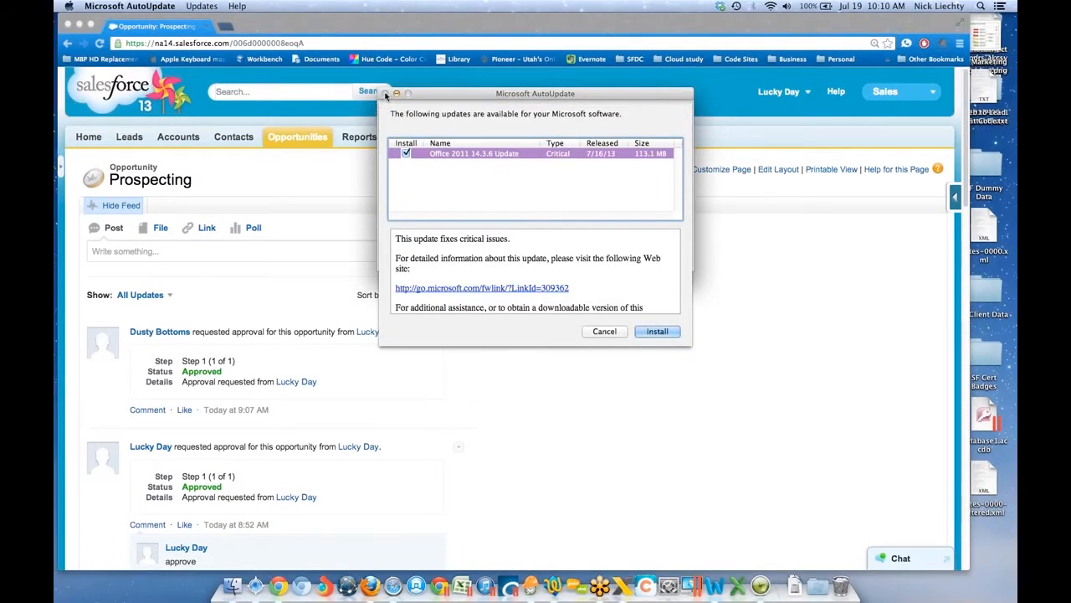
click(398, 94)
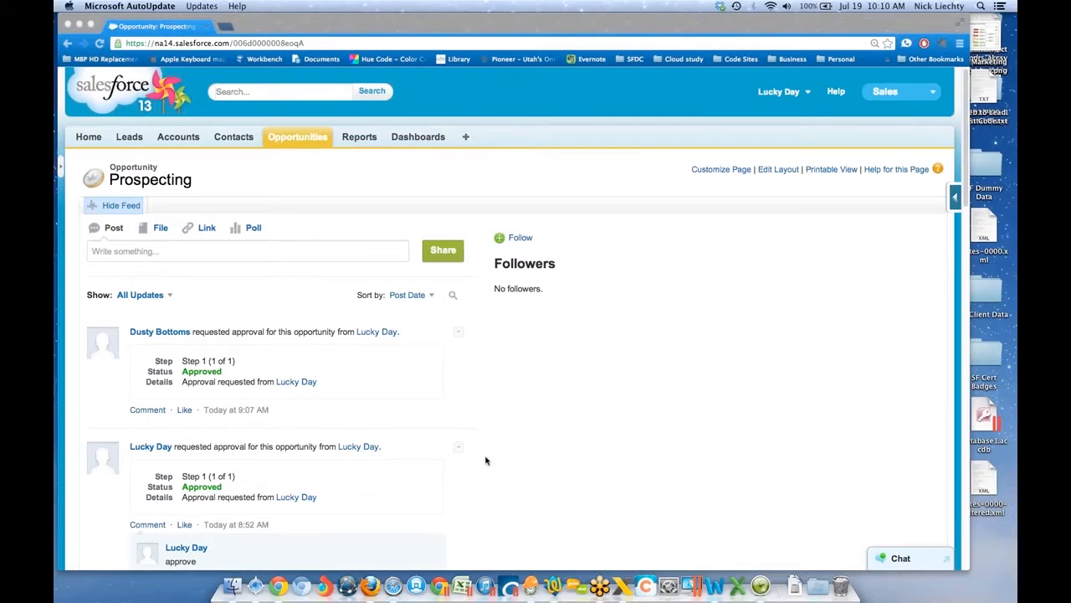
click(776, 95)
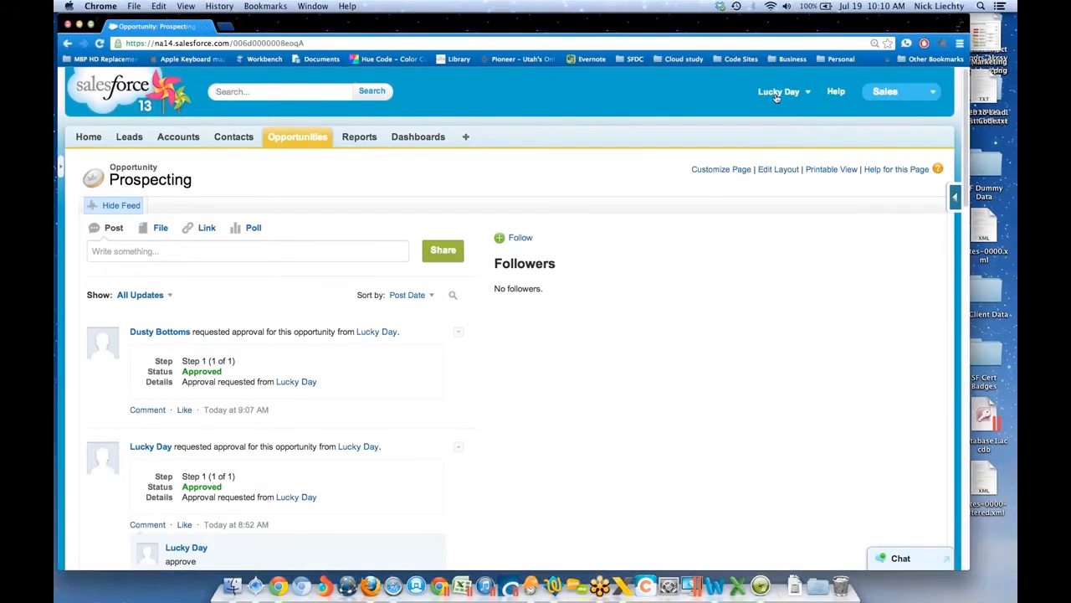
Open the Approval Processes page in Salesforce Setup, under Workflow & Approvals.
click(776, 94)
click(740, 139)
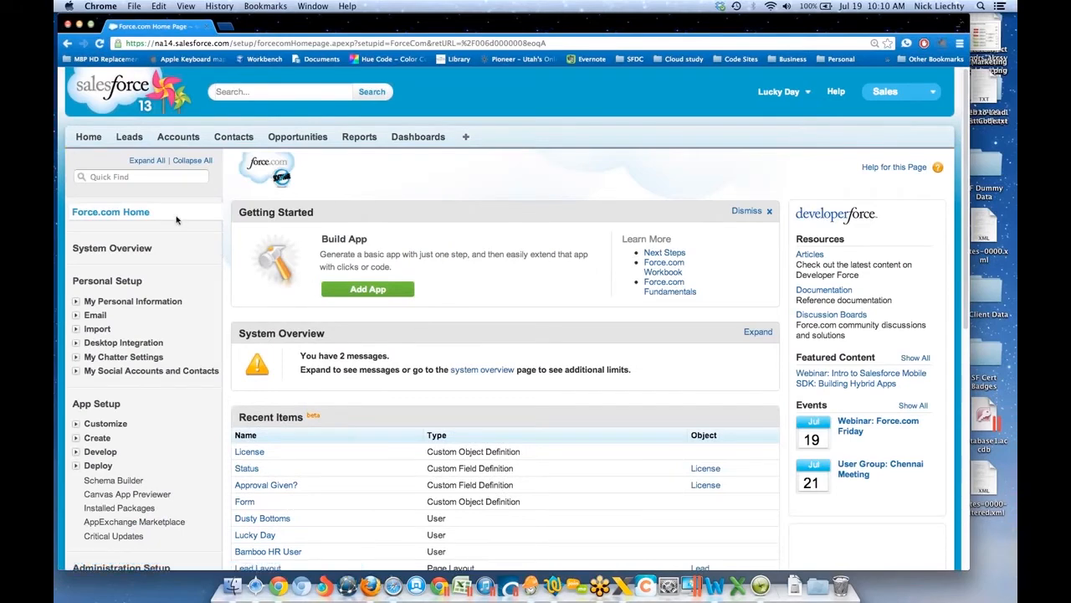
scroll(153, 363, down, 3)
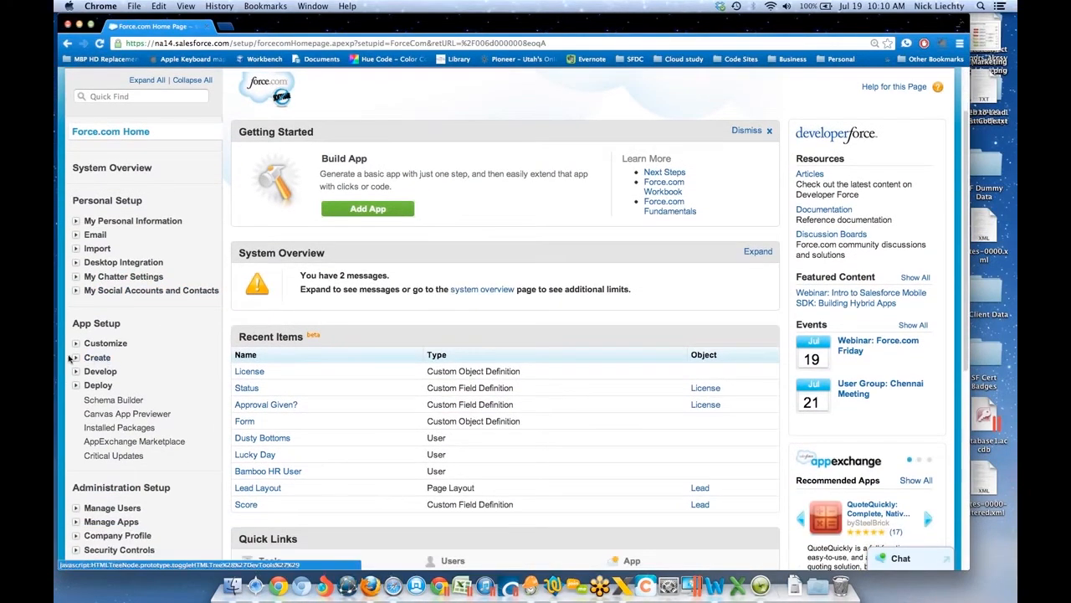
click(75, 358)
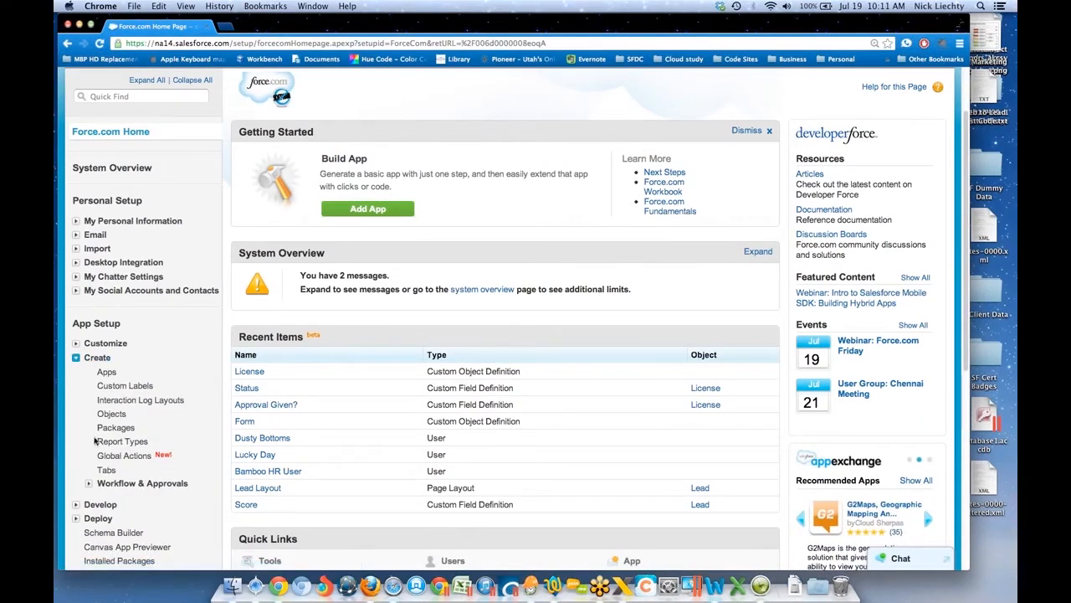
click(89, 483)
scroll(89, 486, down, 3)
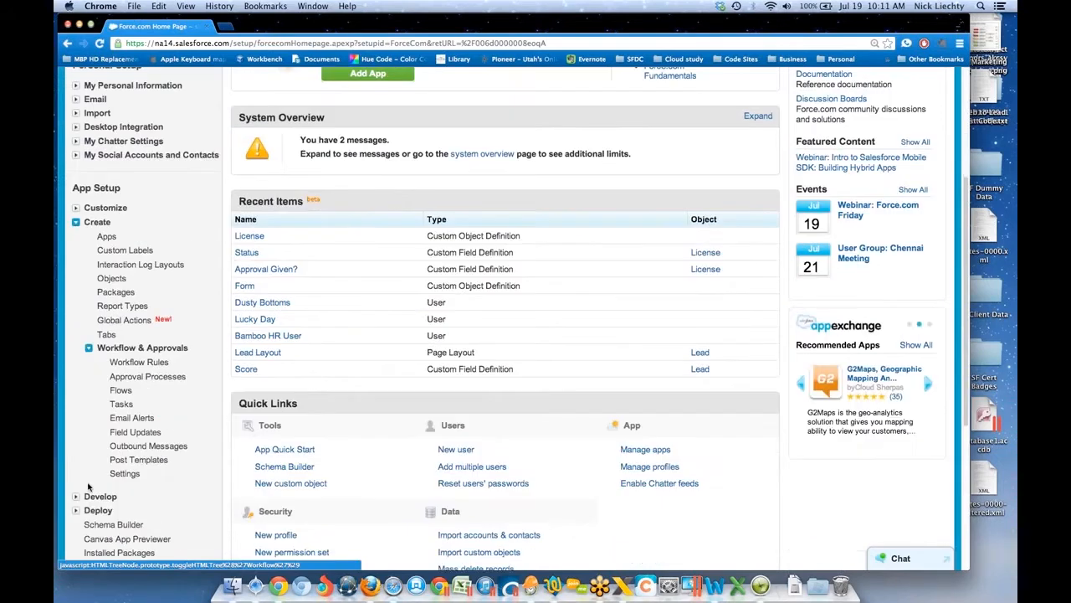
click(157, 379)
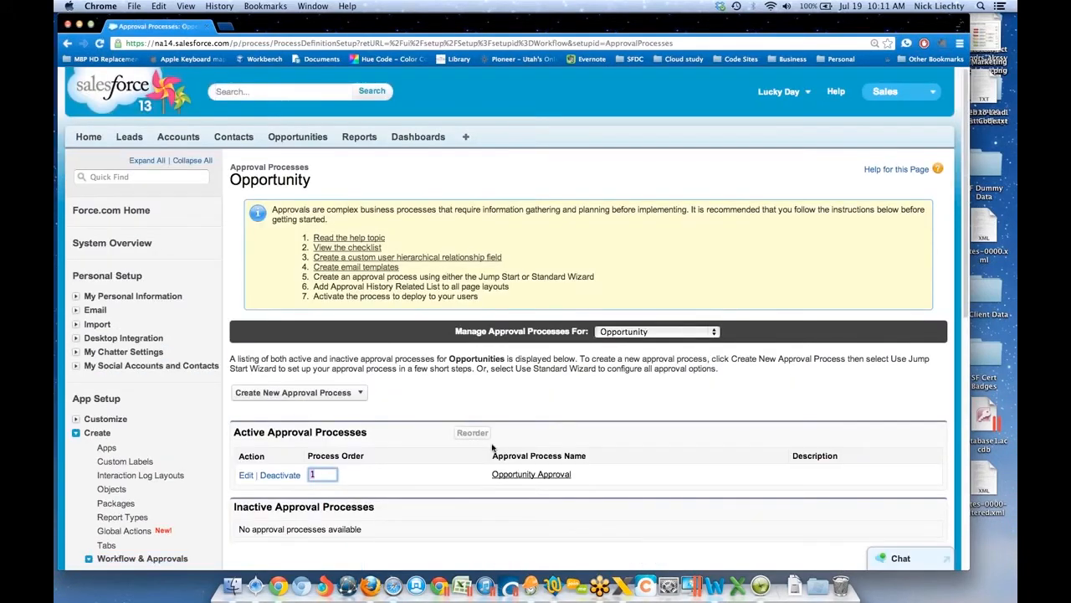
Review the objects available for approval processes and set the managed object to License.
scroll(567, 445, down, 3)
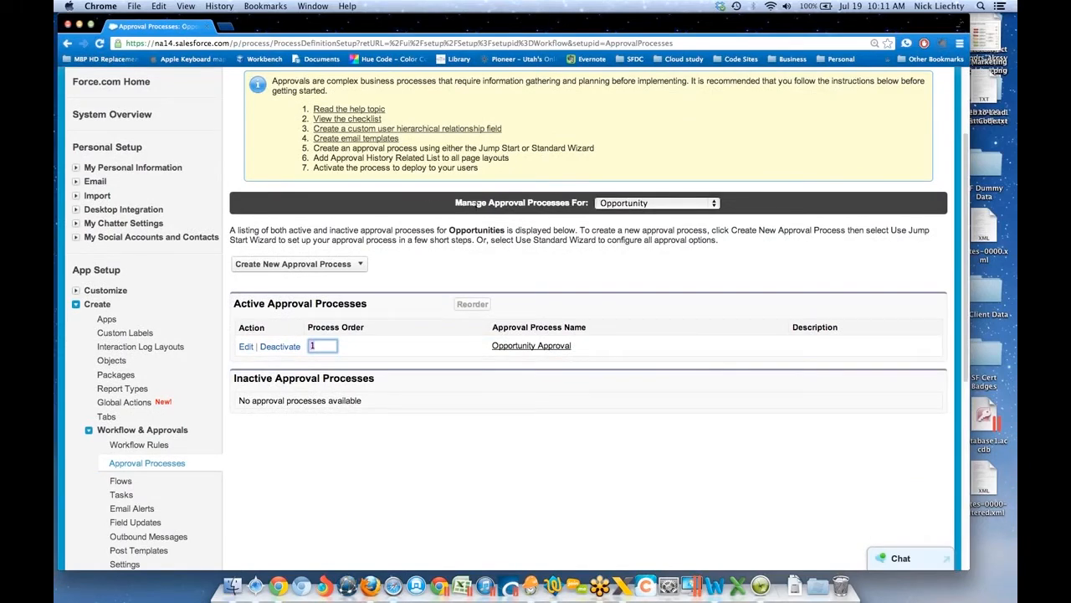
click(609, 208)
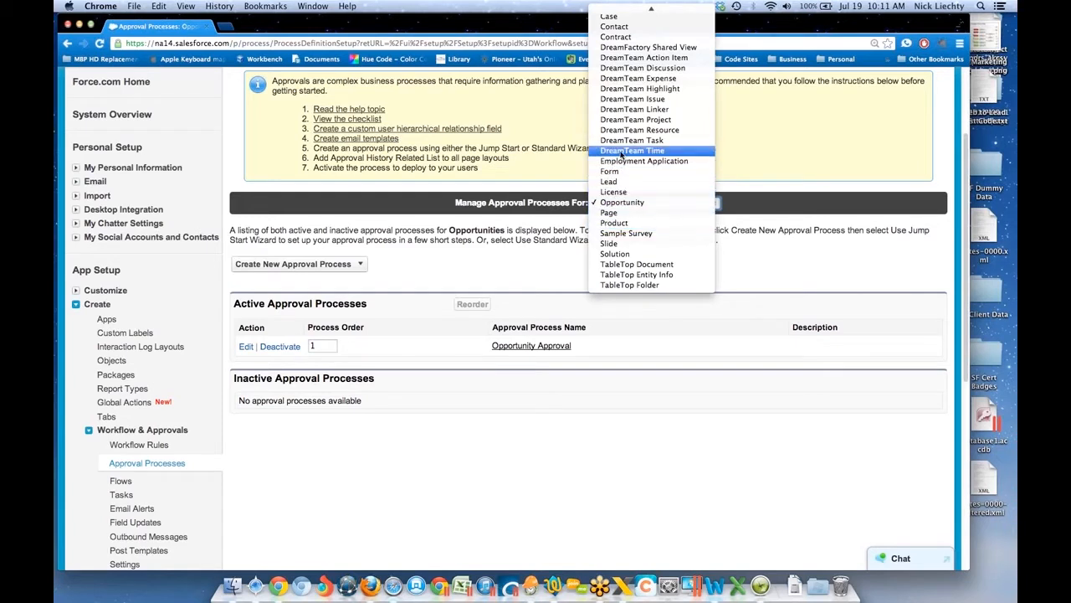
click(617, 203)
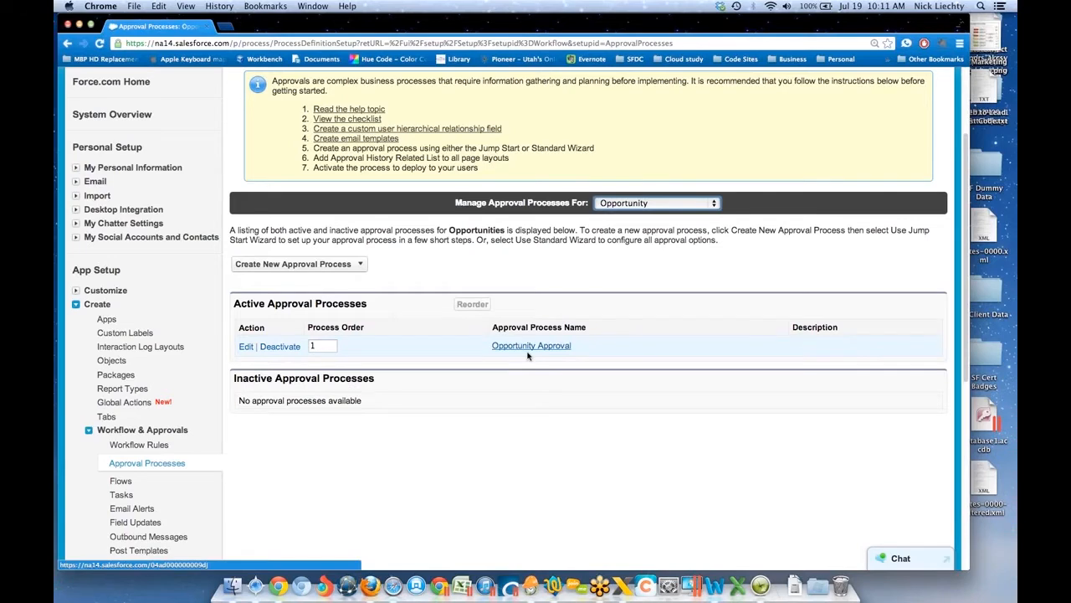
click(626, 205)
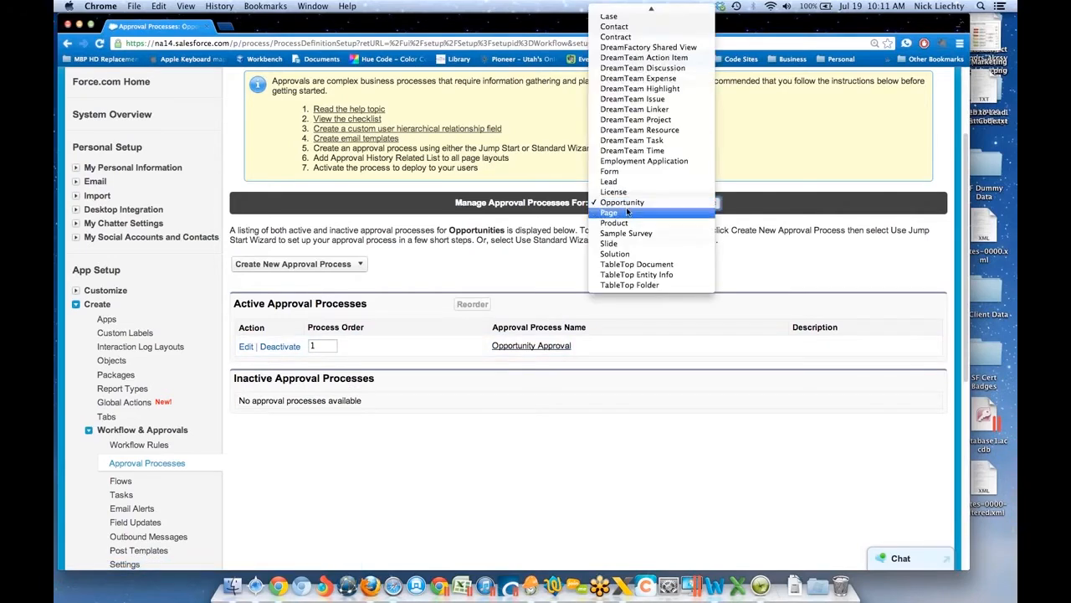
click(620, 191)
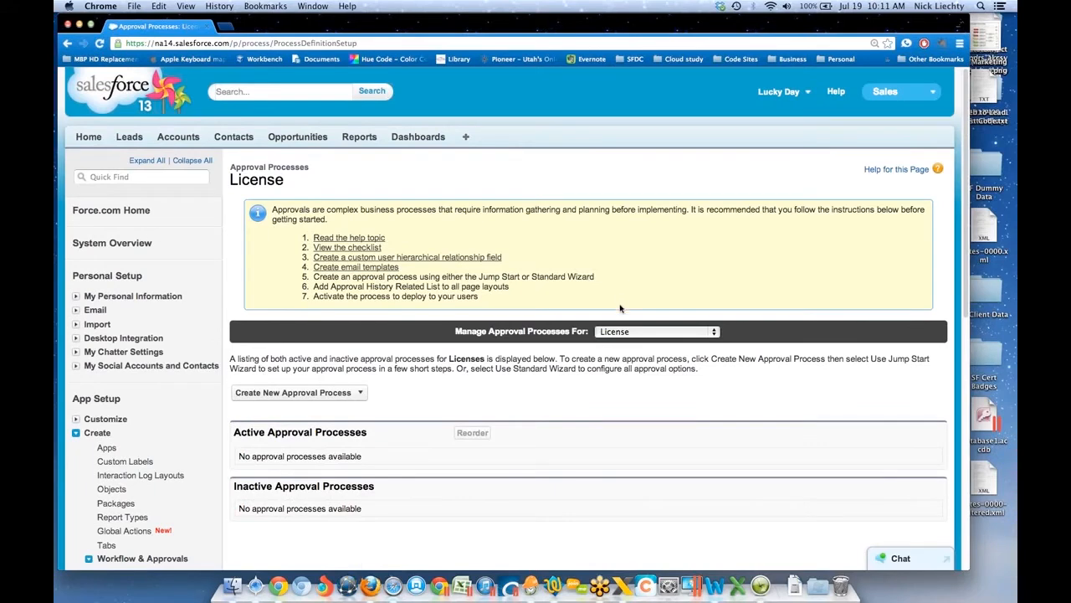
Open the Jump Start Wizard for a new License approval process and examine its process information, entry criteria and approver settings.
click(339, 393)
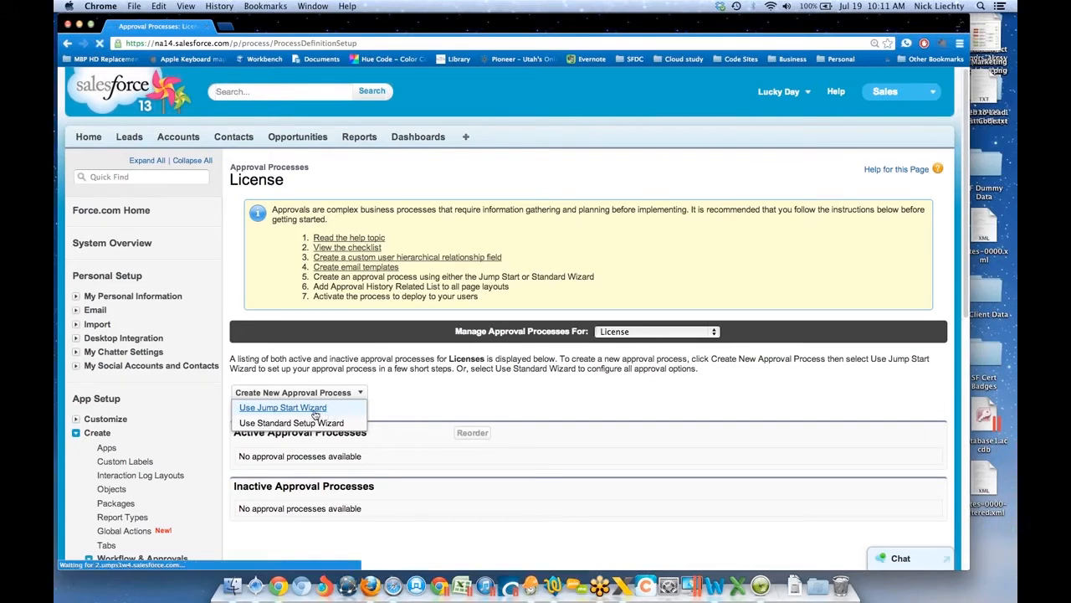
click(314, 408)
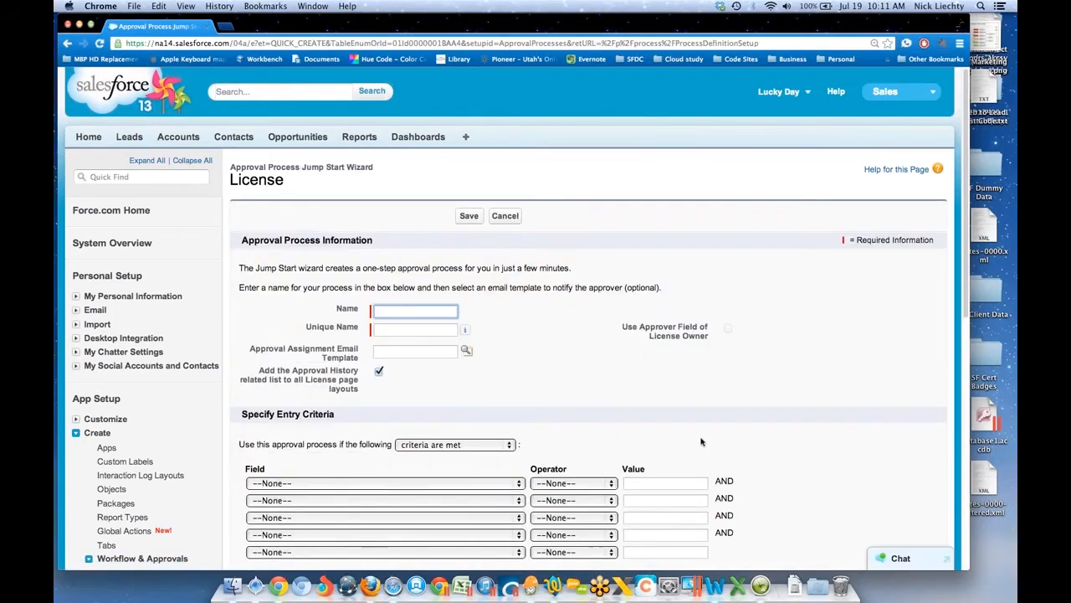
scroll(813, 435, down, 2)
scroll(814, 434, down, 3)
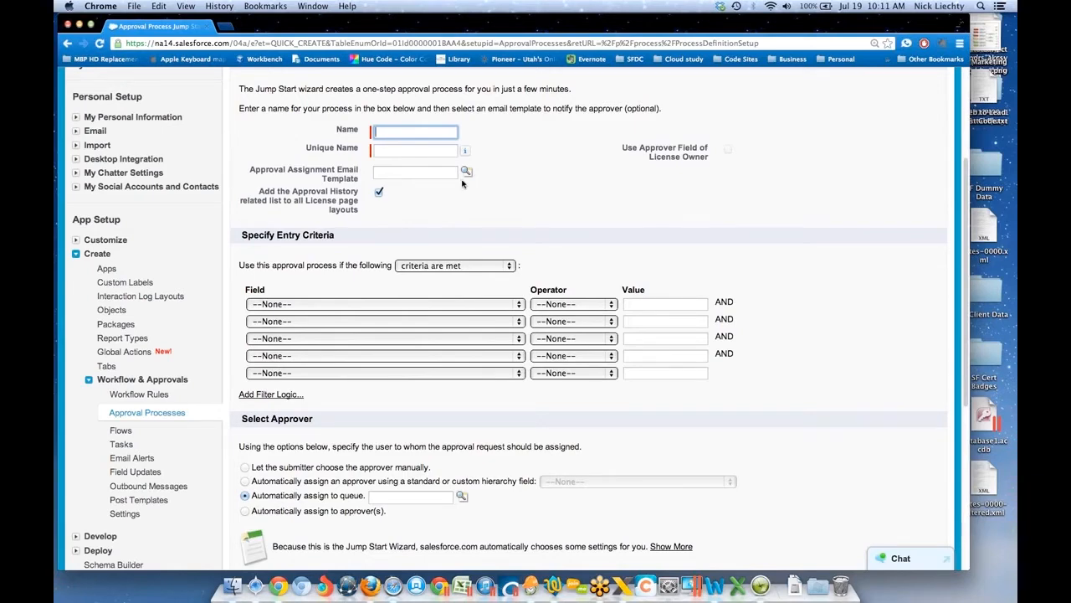
scroll(505, 339, down, 1)
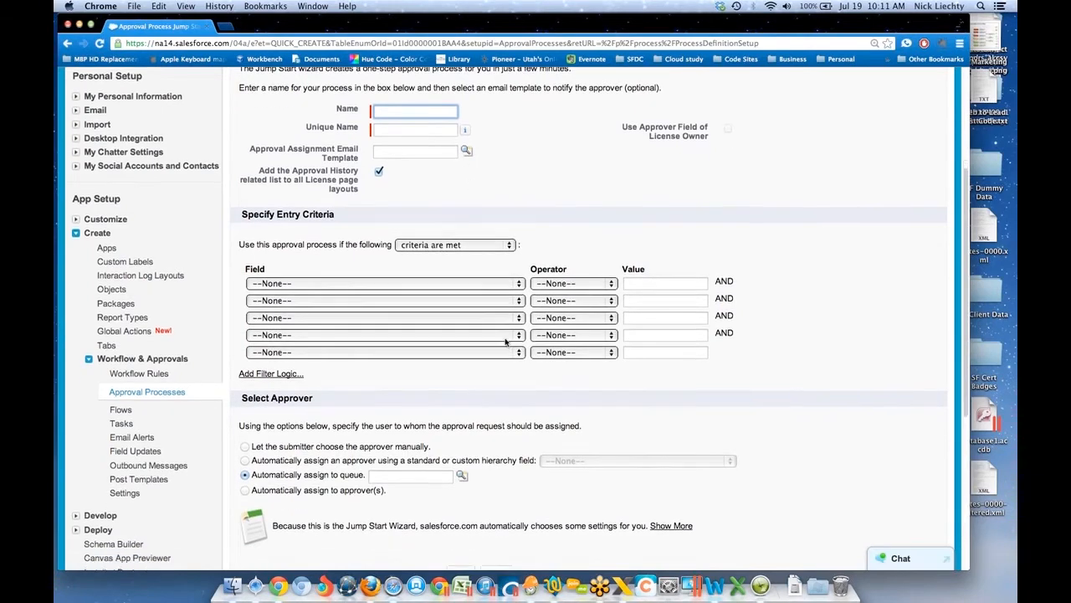
scroll(505, 339, down, 3)
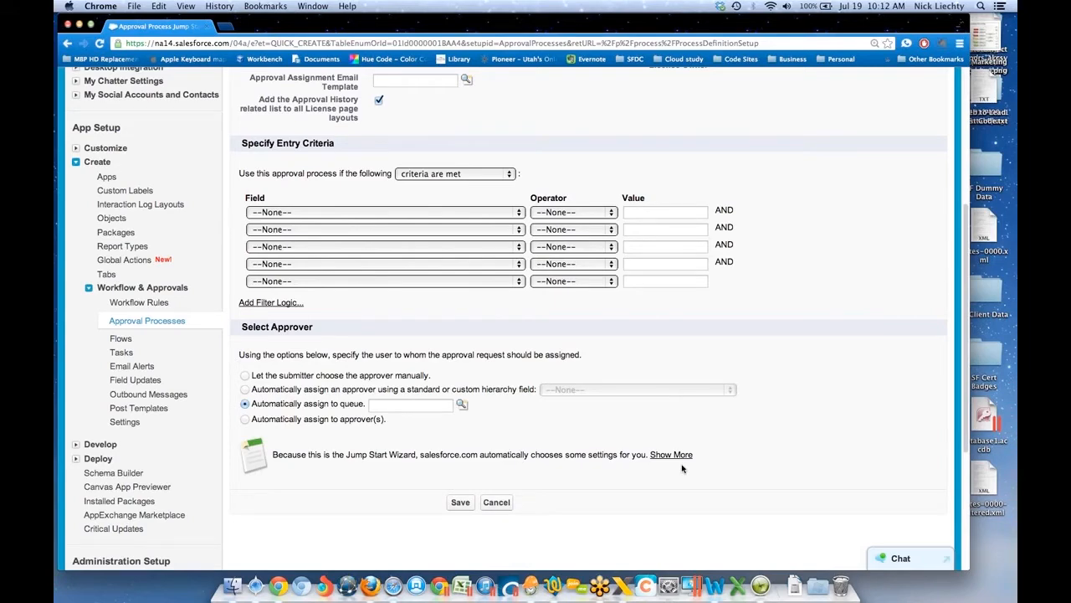
scroll(502, 334, up, 5)
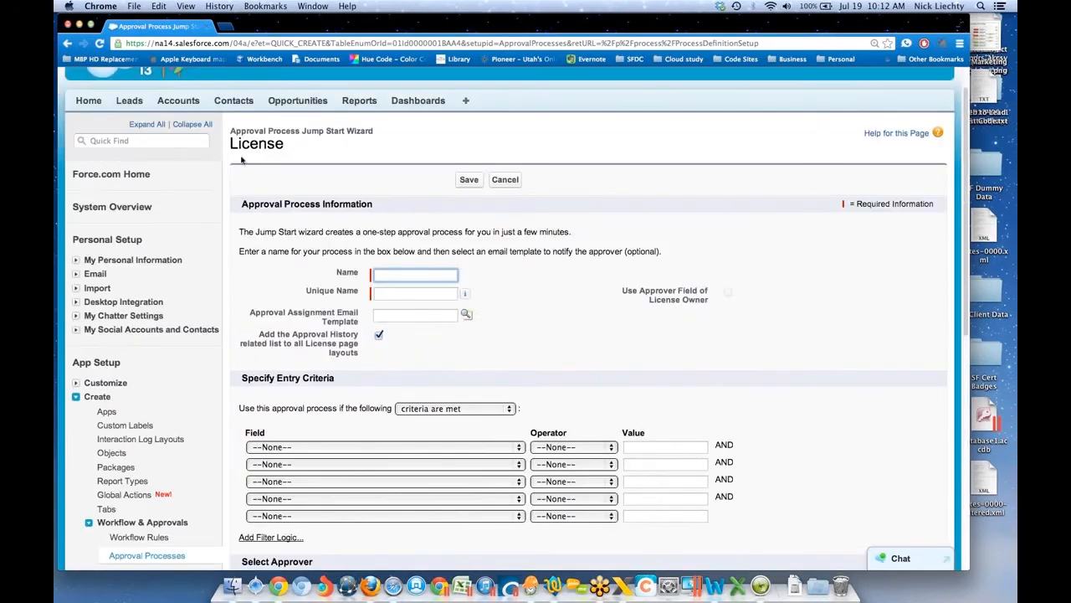
Leave the Jump Start Wizard, start the Standard Setup Wizard for License and name the new process License Approval Process.
click(67, 43)
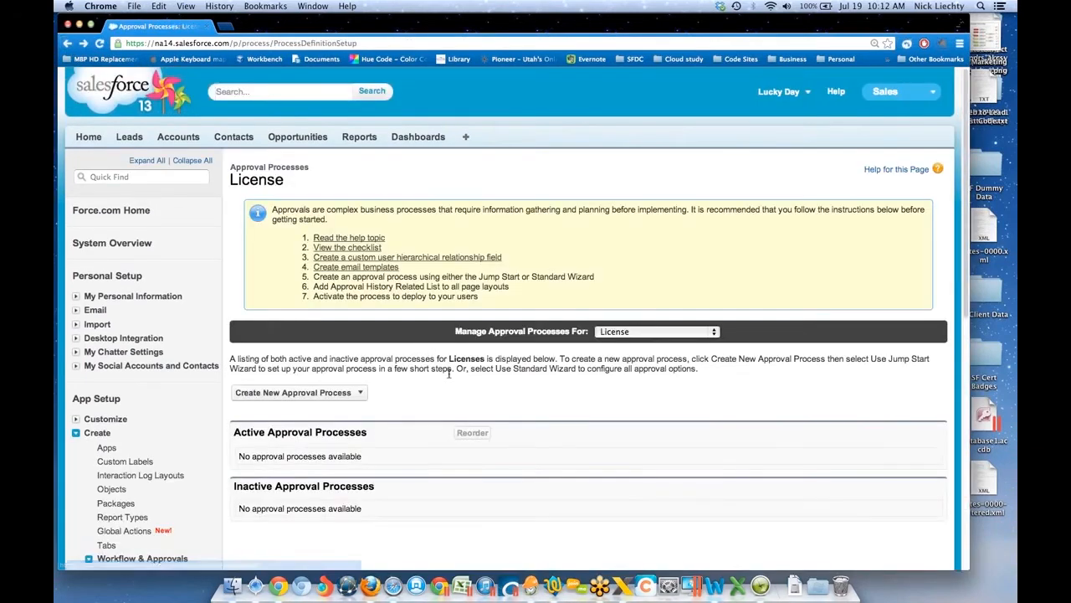
click(360, 392)
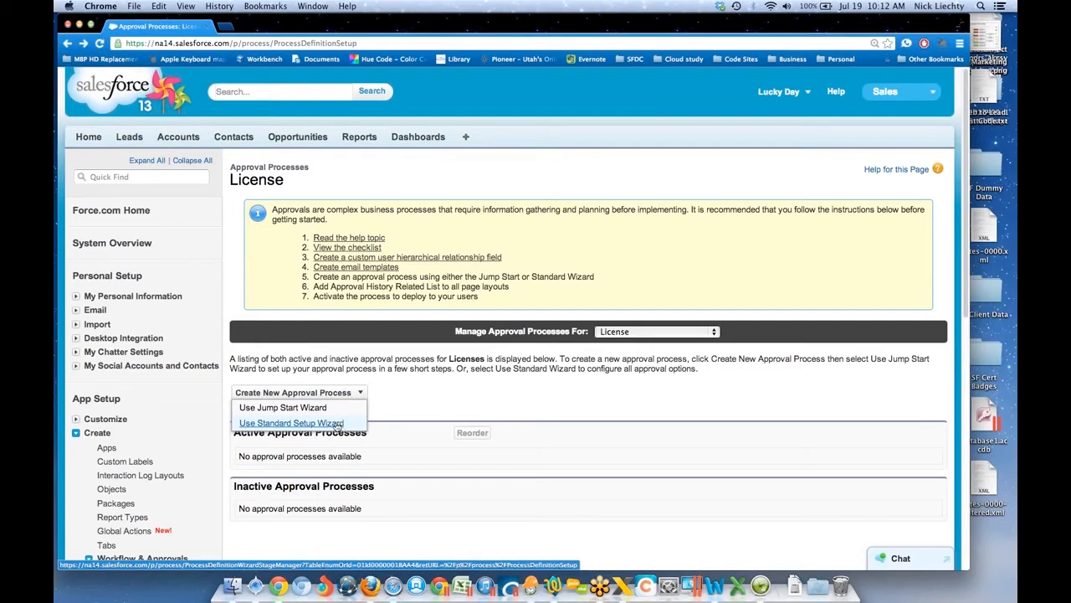
click(337, 425)
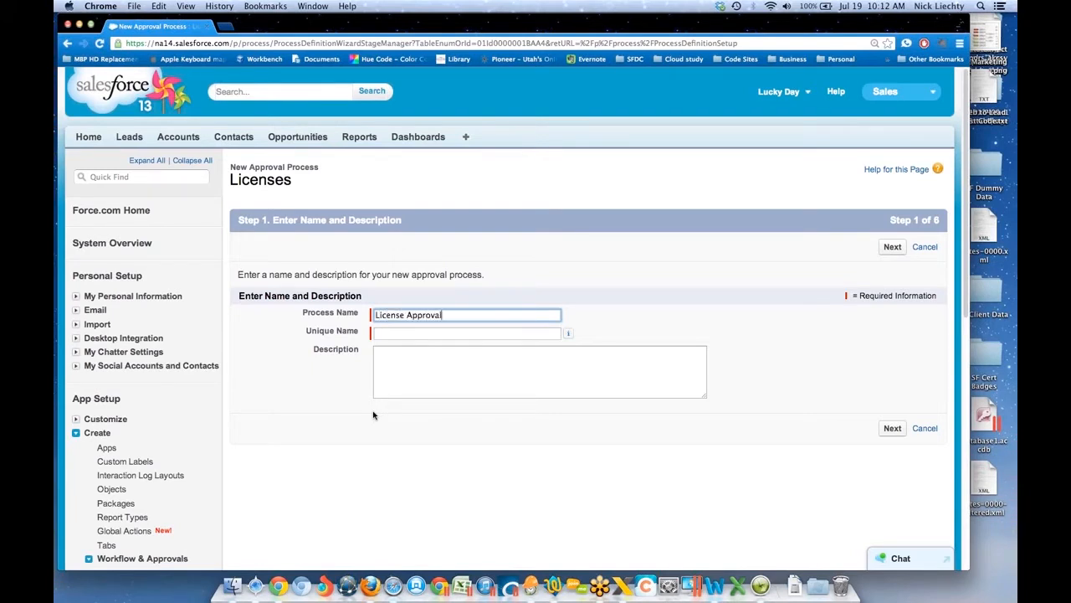
key(Tab)
key(Tab)
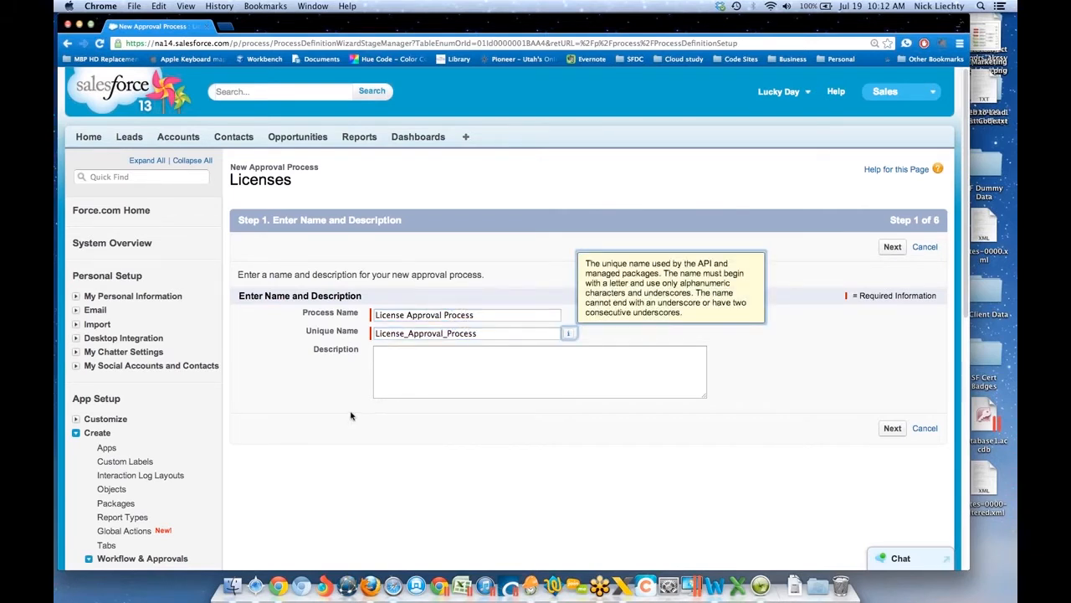
click(884, 429)
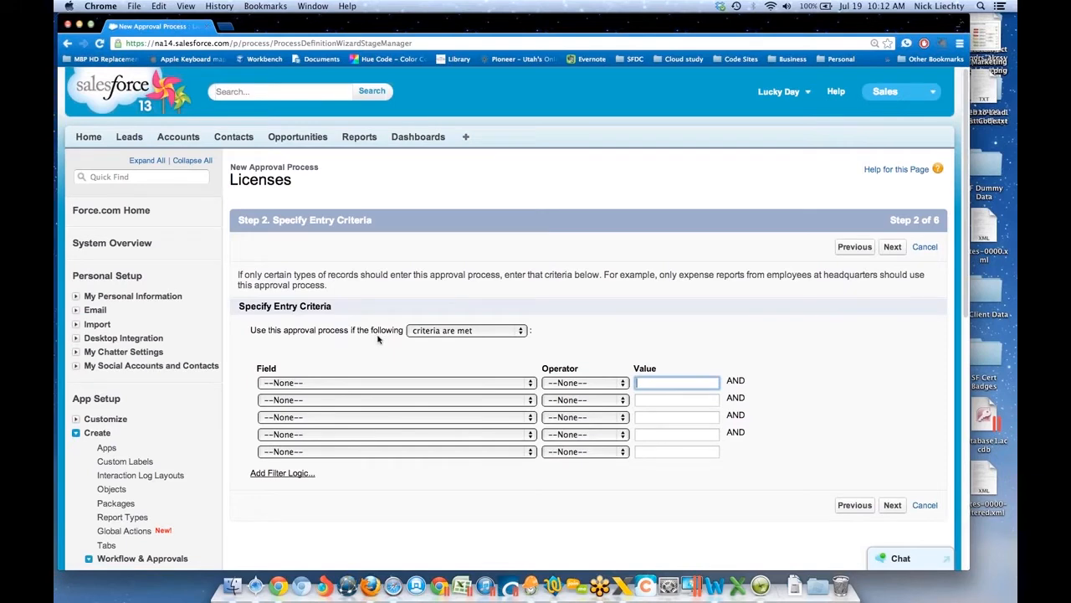
Set the first entry criterion's field to Created By and look through its available operators.
click(474, 331)
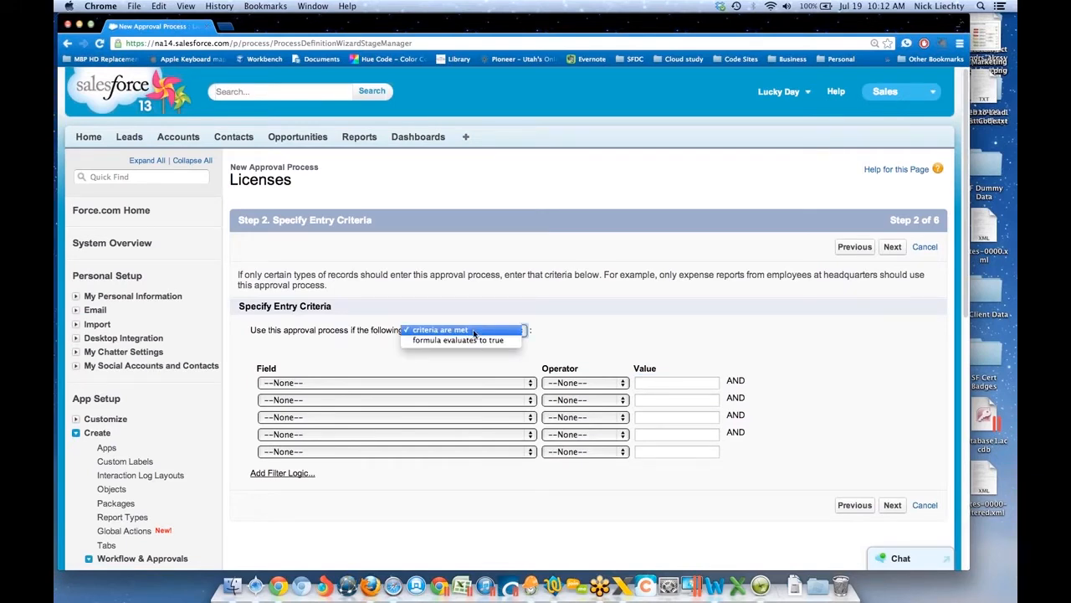
click(474, 383)
click(466, 415)
click(546, 383)
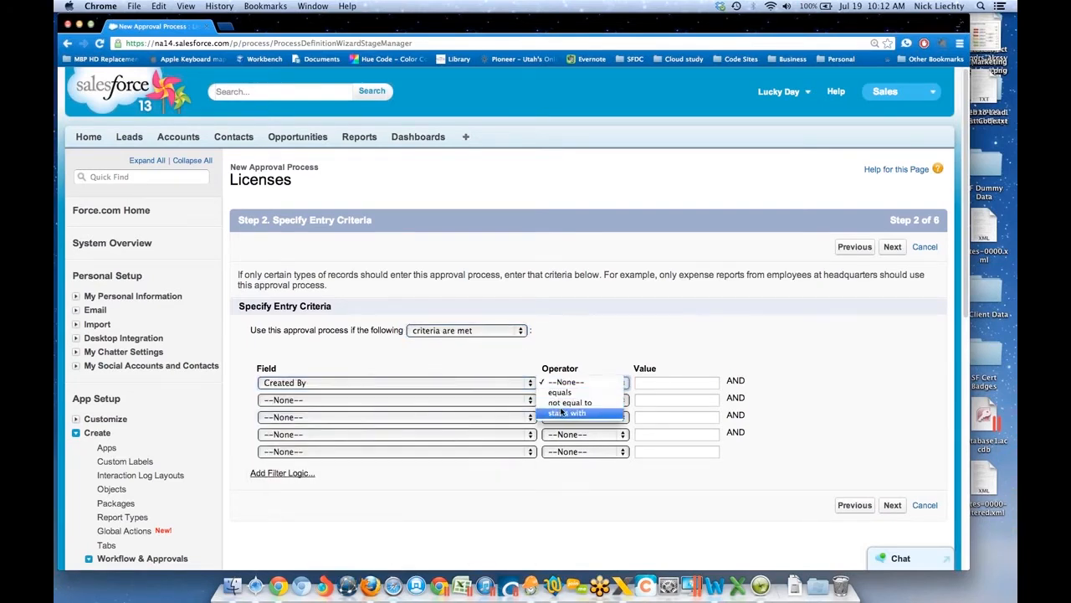
Try the "formula evaluates to true" option for the entry criteria, and return to "criteria are met".
click(487, 343)
click(484, 333)
click(483, 340)
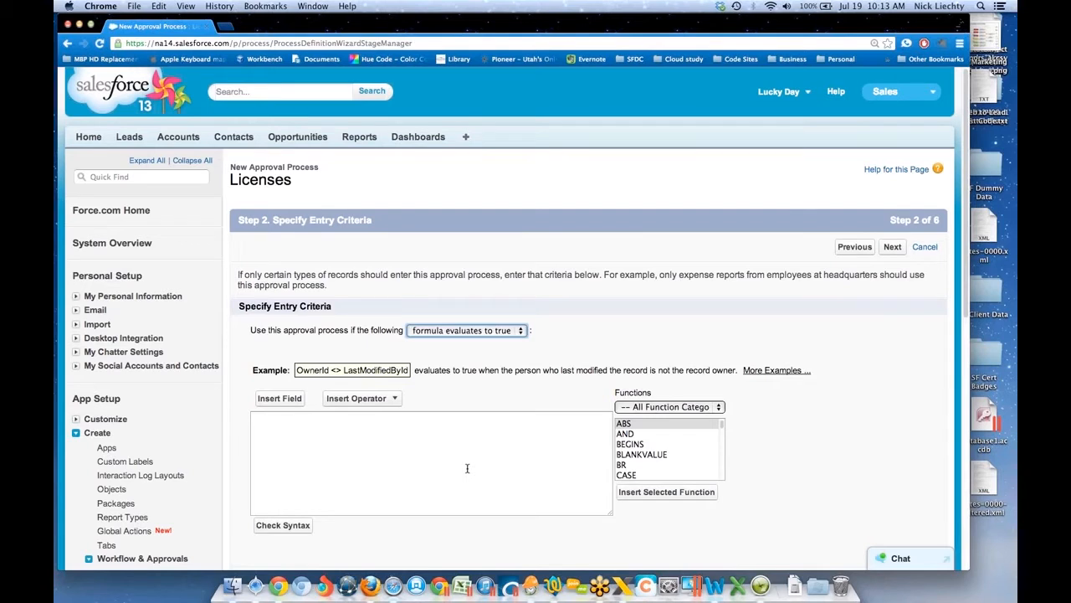
click(434, 331)
click(436, 321)
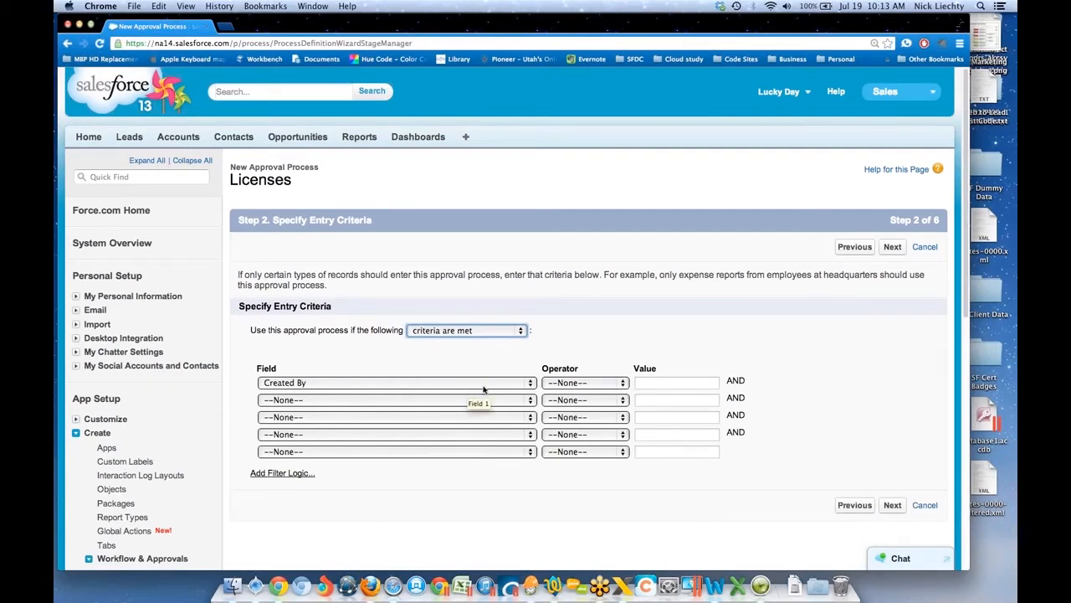
Add filter logic to the entry criteria, examine the filter example and clear the filter logic again.
click(293, 474)
scroll(452, 478, down, 1)
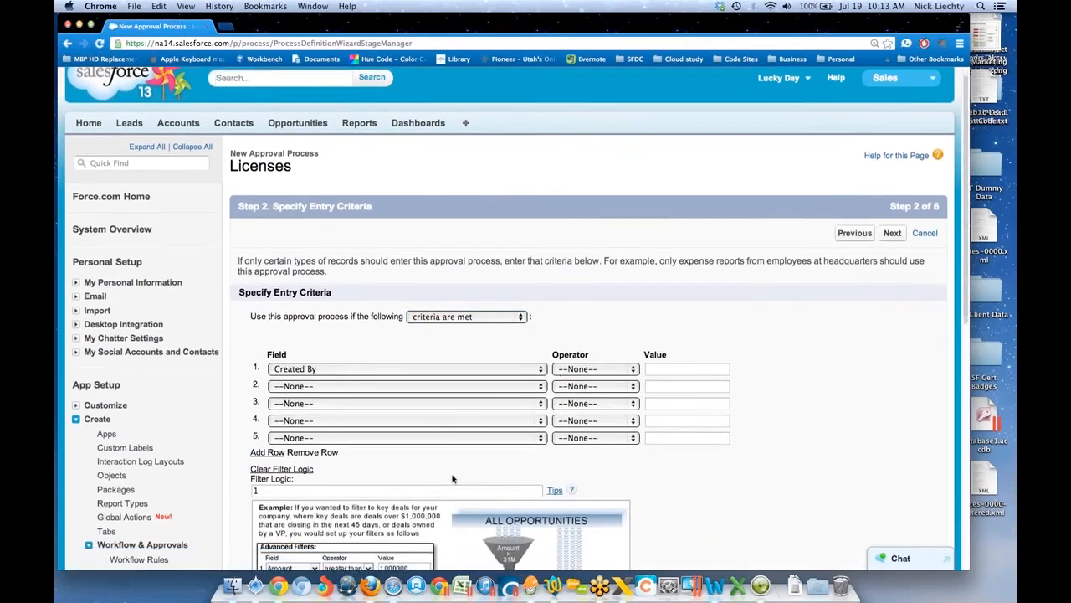
scroll(452, 478, down, 1)
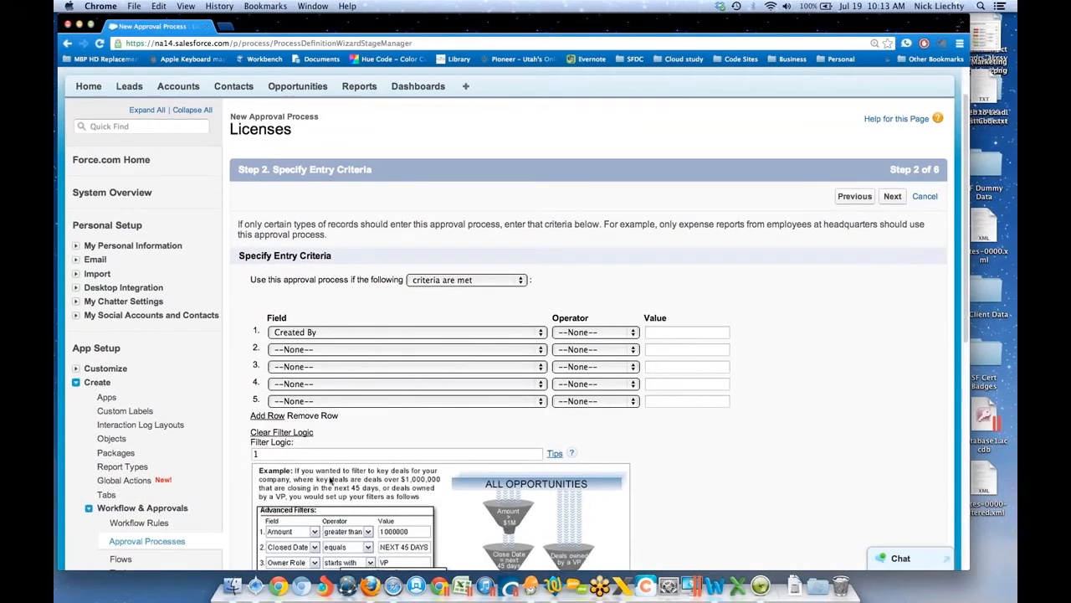
scroll(331, 479, down, 2)
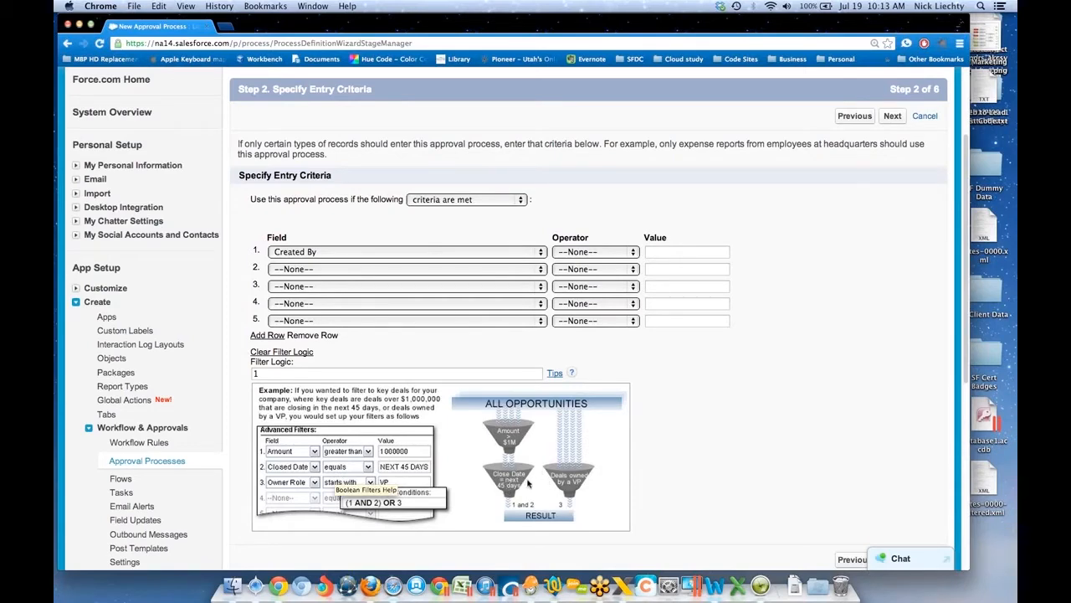
click(301, 352)
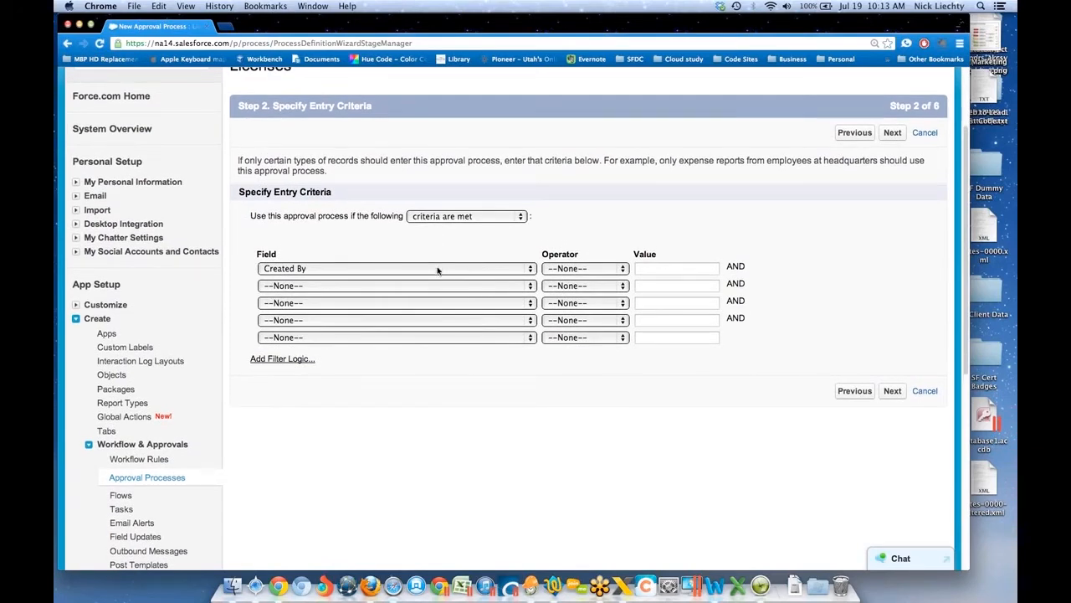
Set the first entry criterion to Status equals Application Pending and continue to the approver field settings.
click(438, 269)
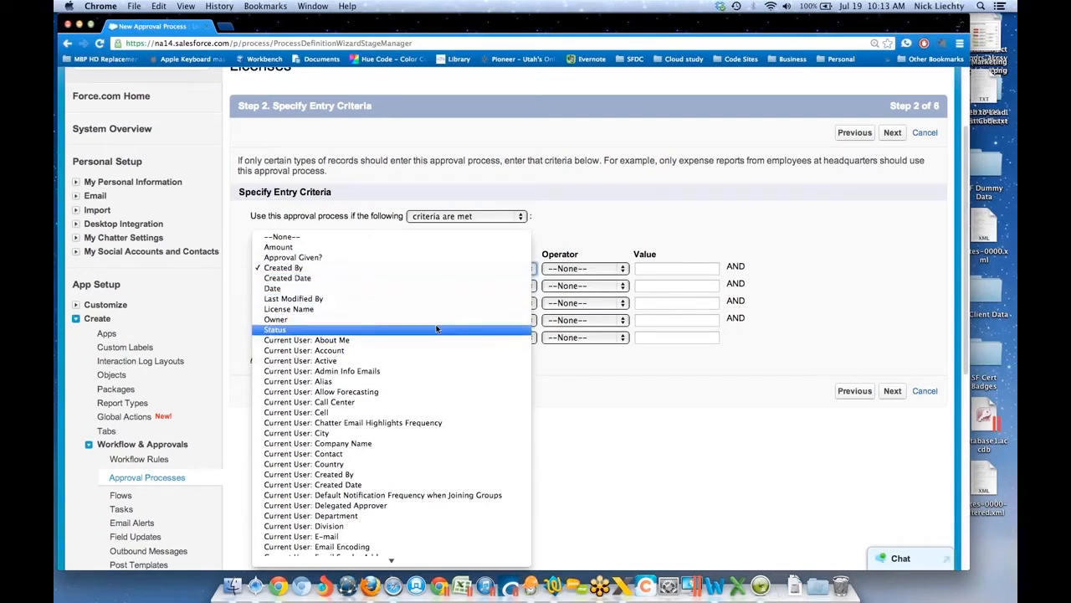
click(469, 329)
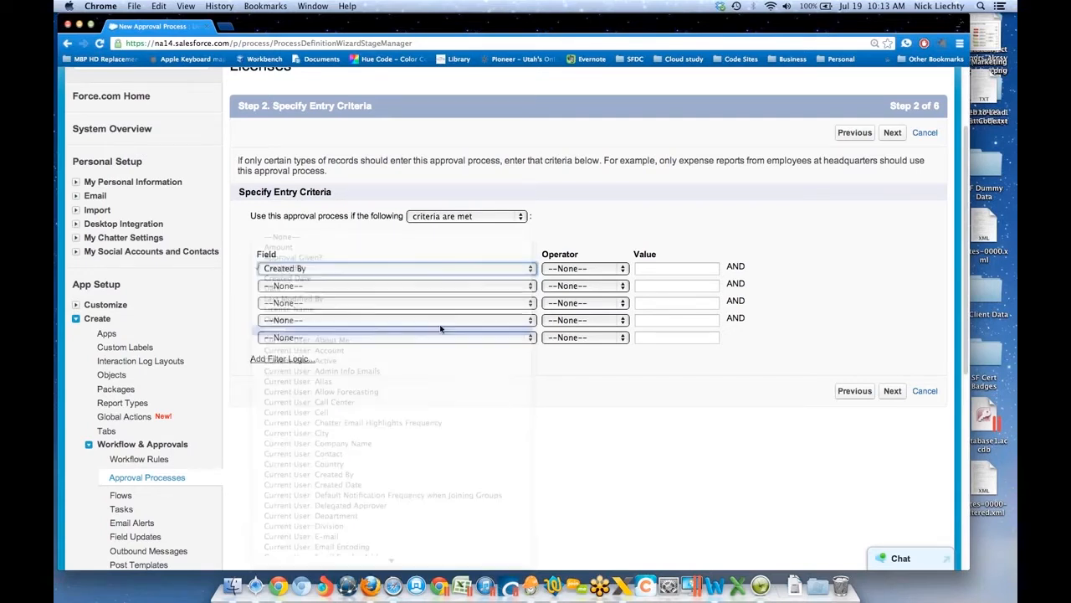
click(600, 270)
click(602, 278)
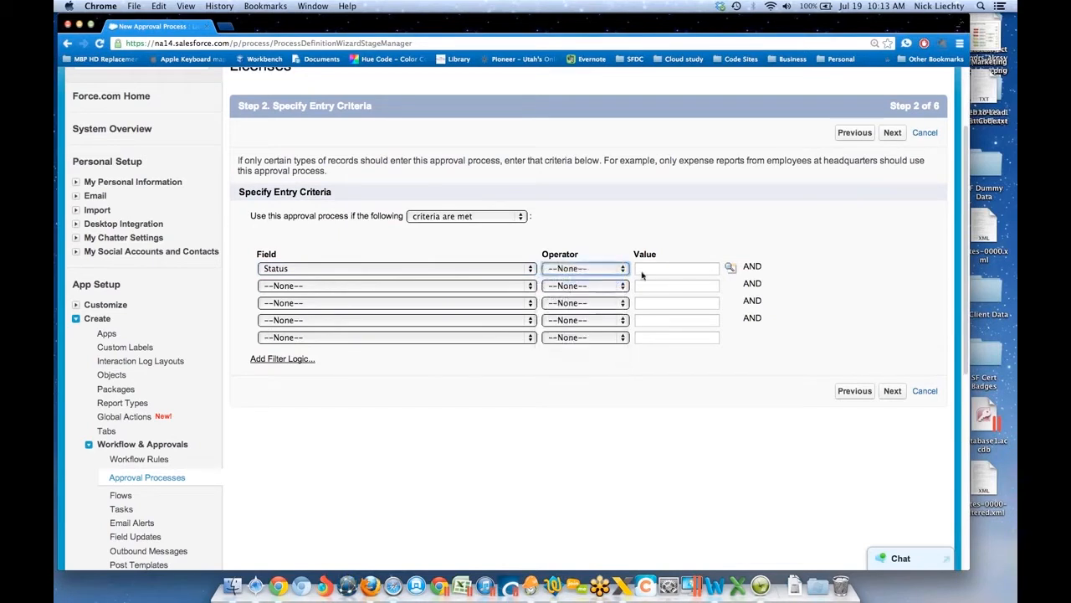
click(731, 269)
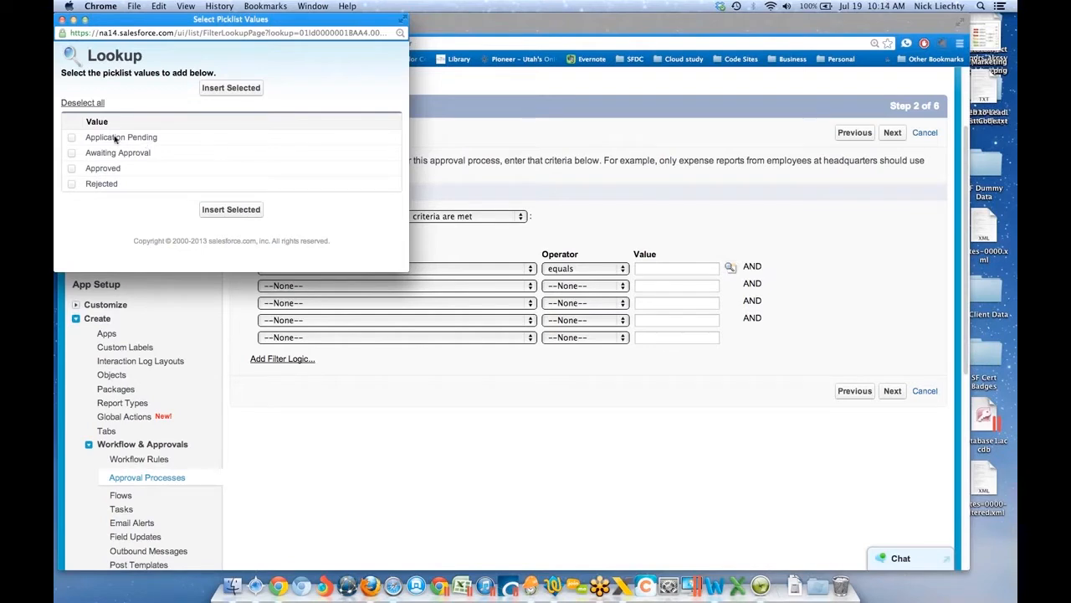
click(72, 138)
click(231, 90)
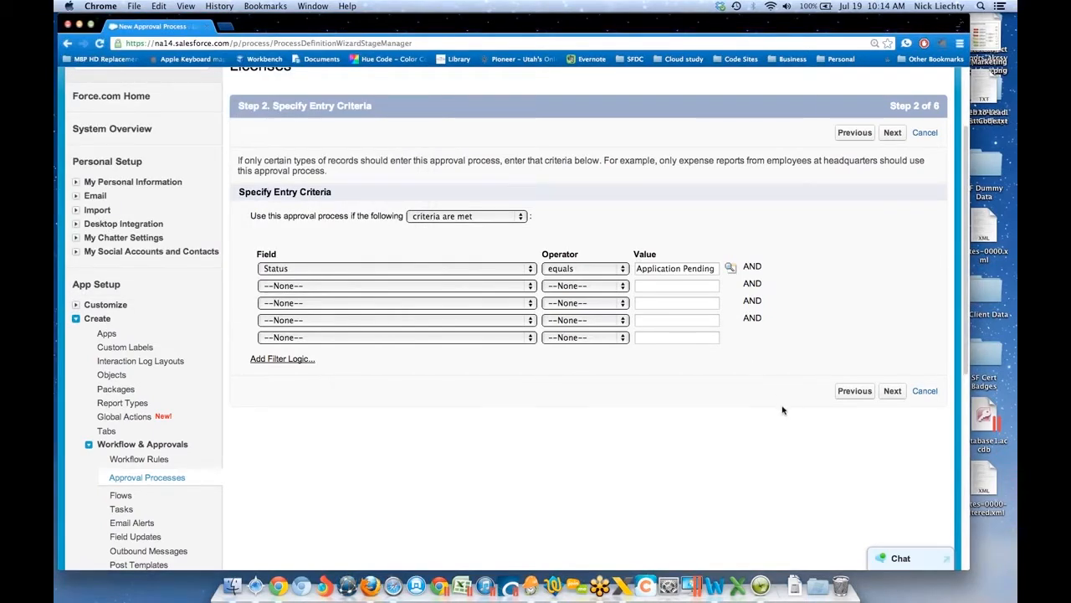
click(891, 398)
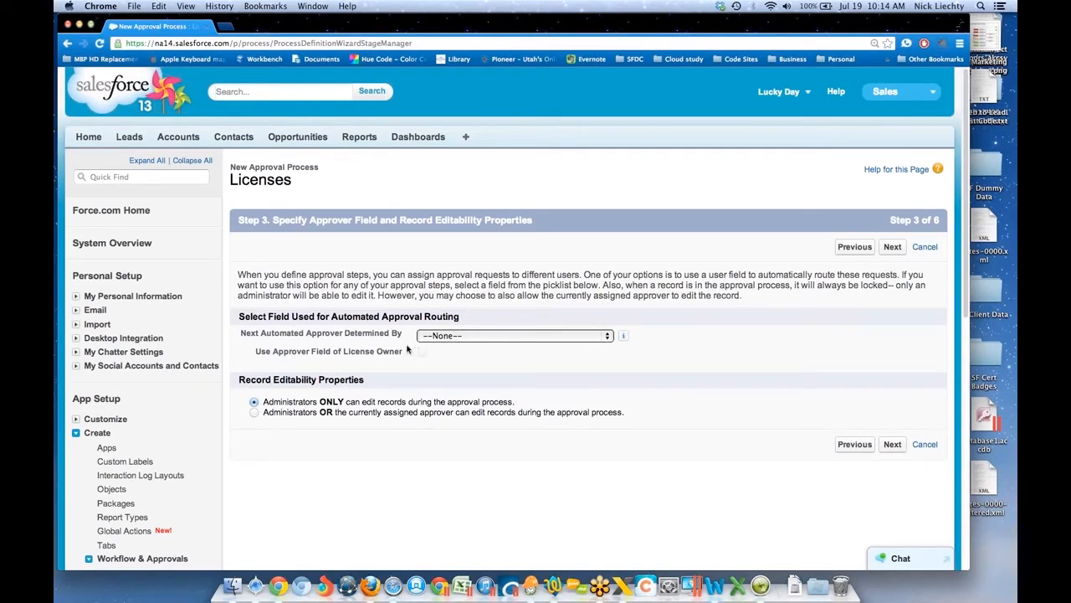
Have the next automated approver determined by Manager, enable the approver field of the License owner and continue to notification templates.
click(464, 338)
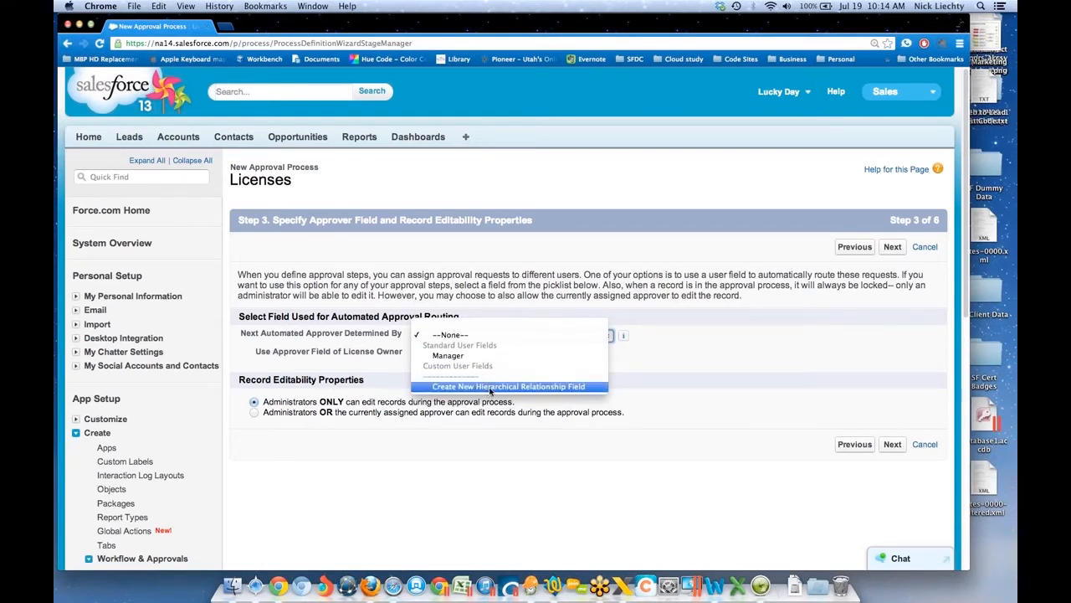
click(679, 383)
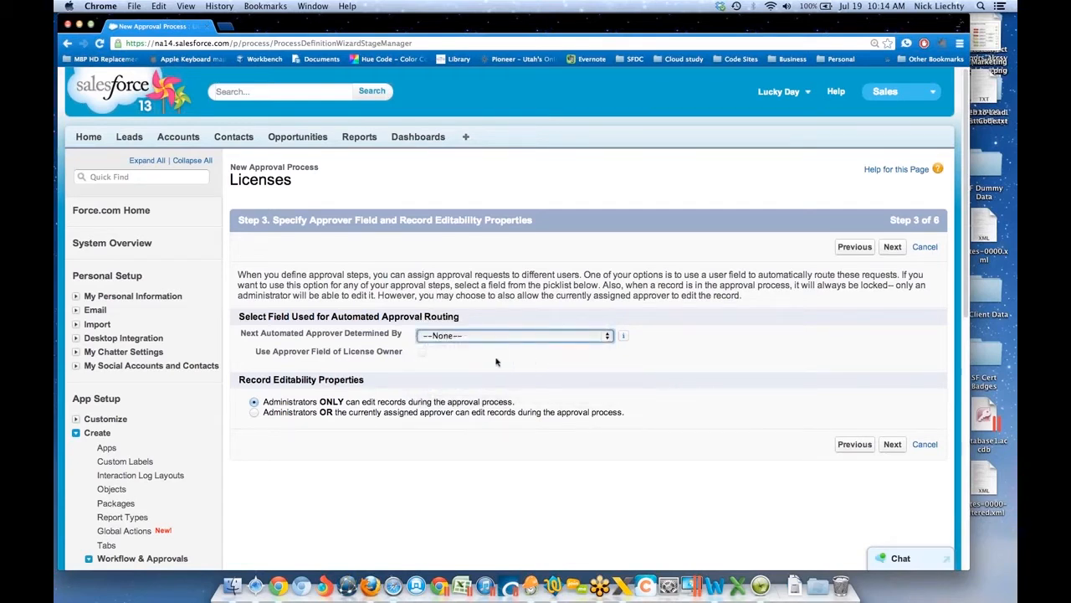
click(434, 338)
click(437, 354)
click(423, 353)
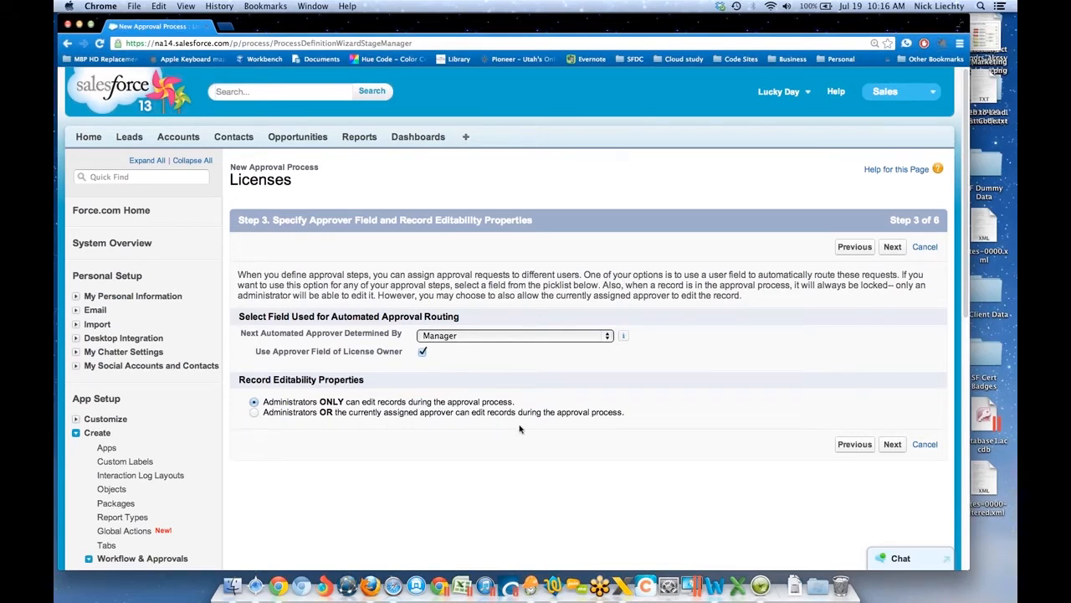
click(894, 445)
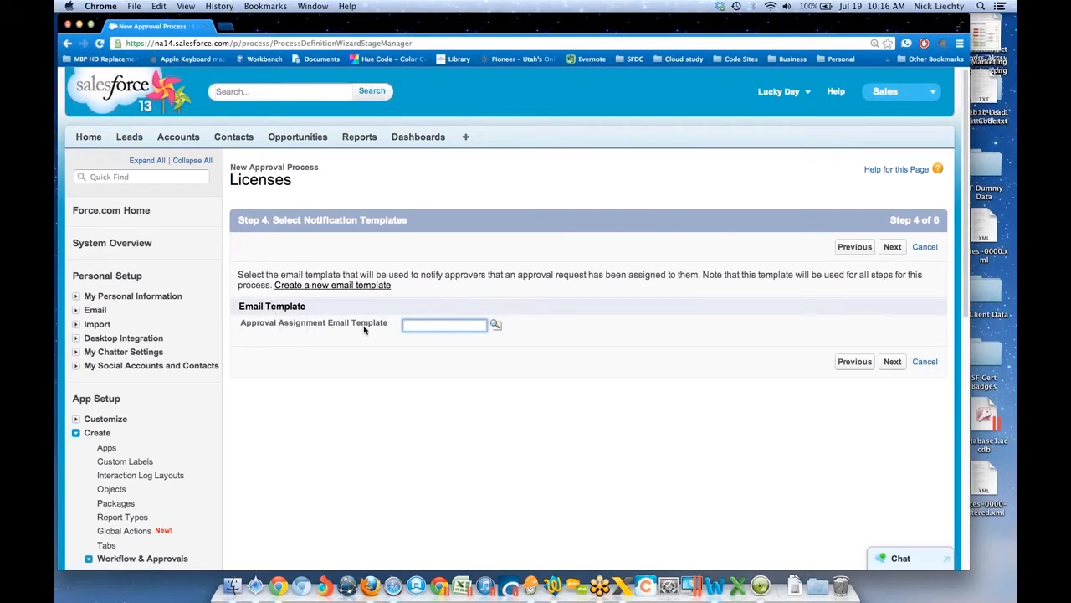
Open My Templates in a separate browser tab and start a new email template of type Text.
click(75, 311)
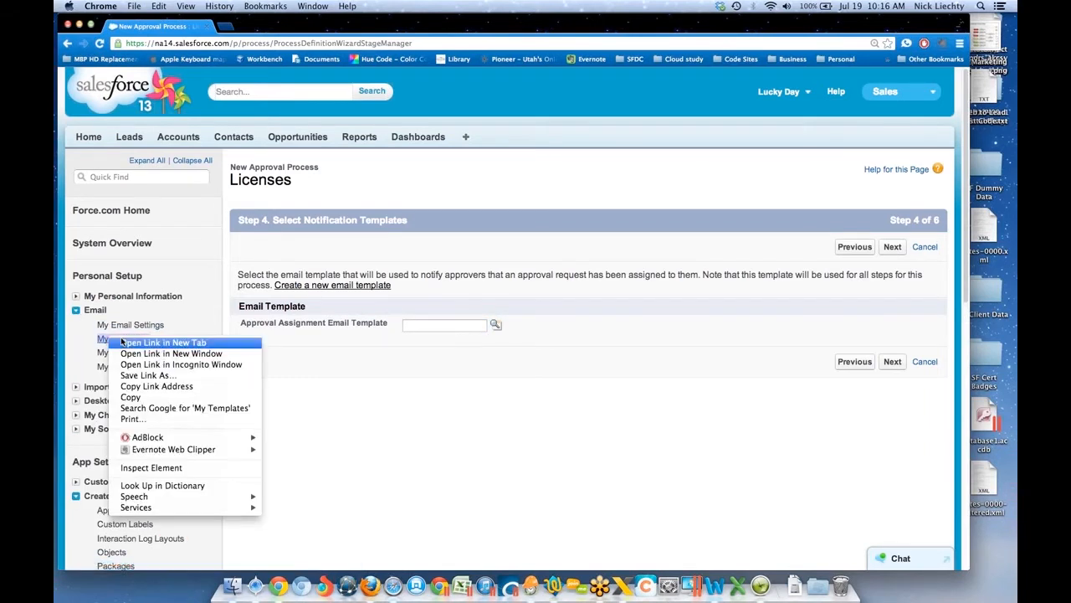
click(126, 343)
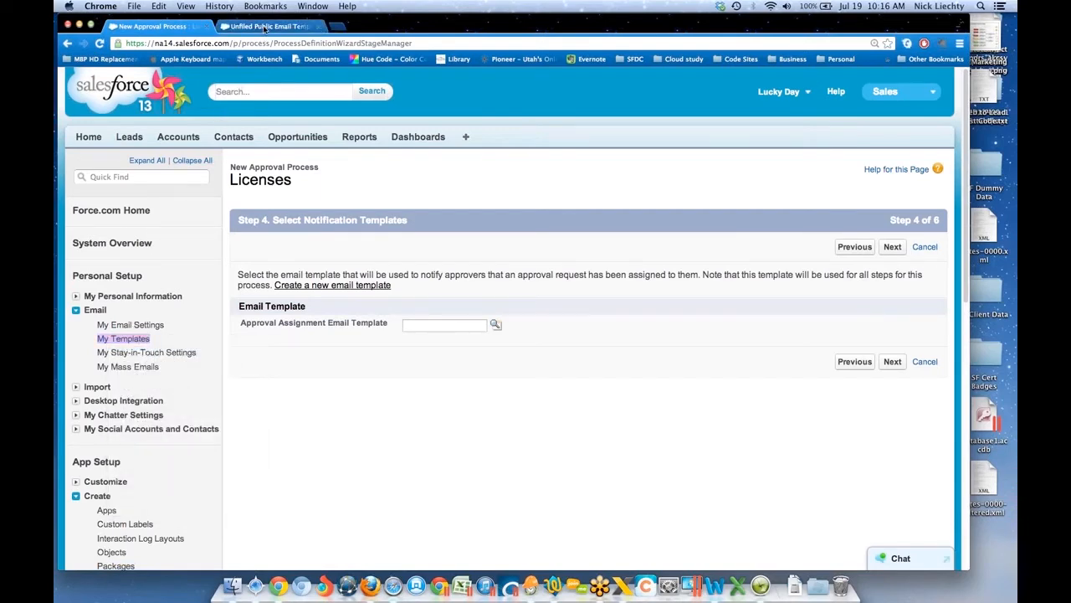
click(268, 26)
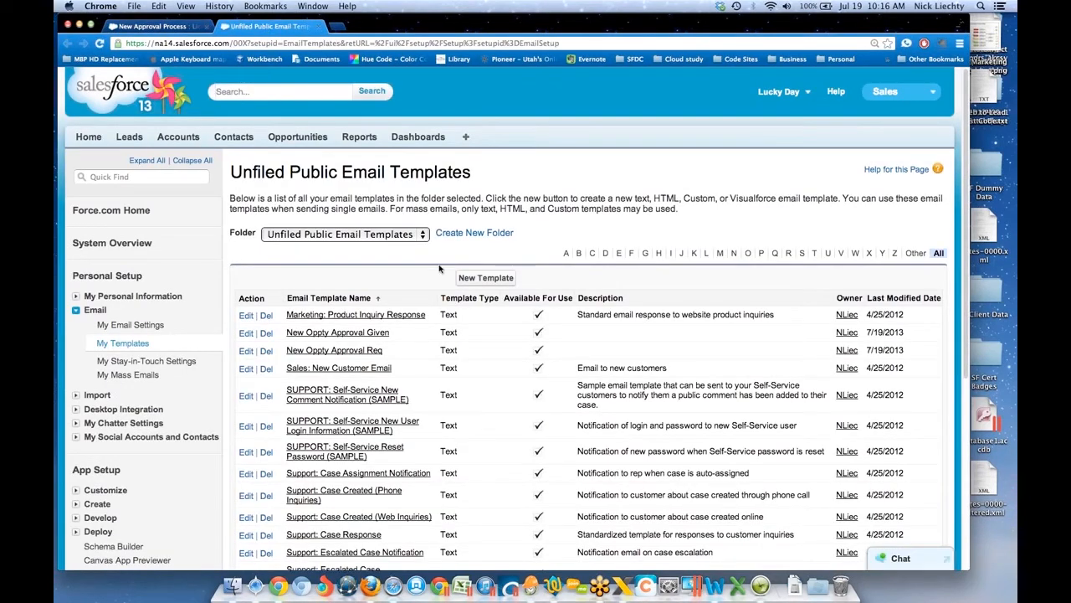
click(477, 277)
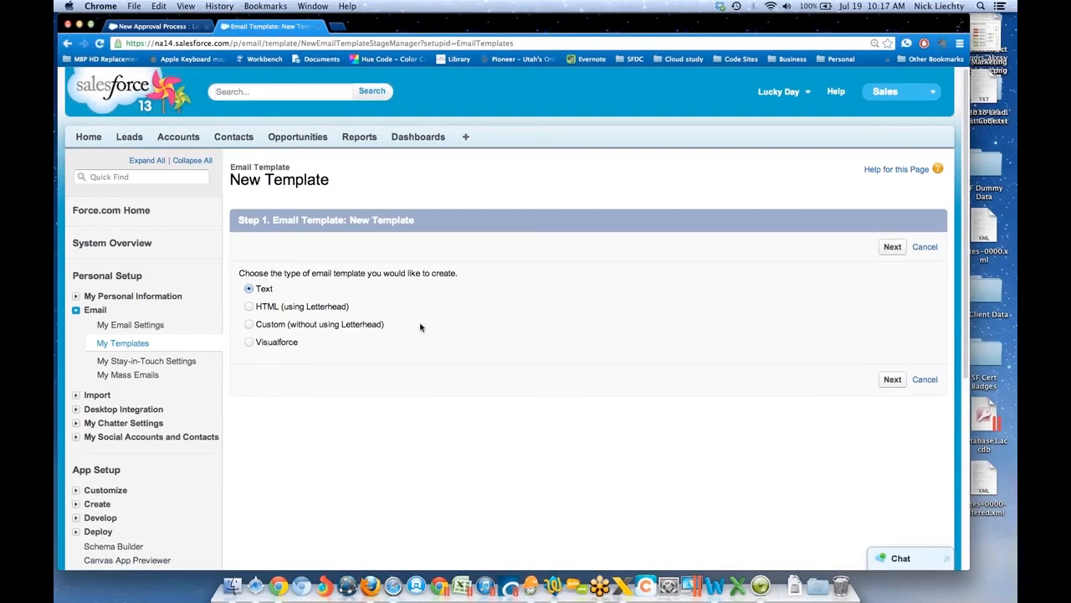
click(892, 247)
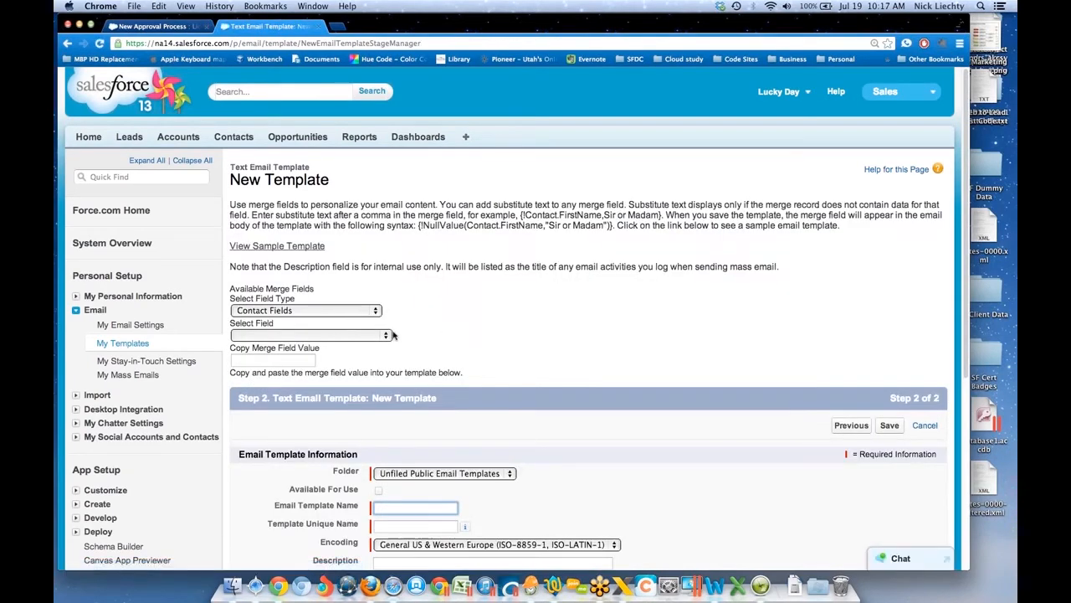
Choose the Date merge field from License Fields and copy its merge field value {!License__c.Date__c}.
click(356, 314)
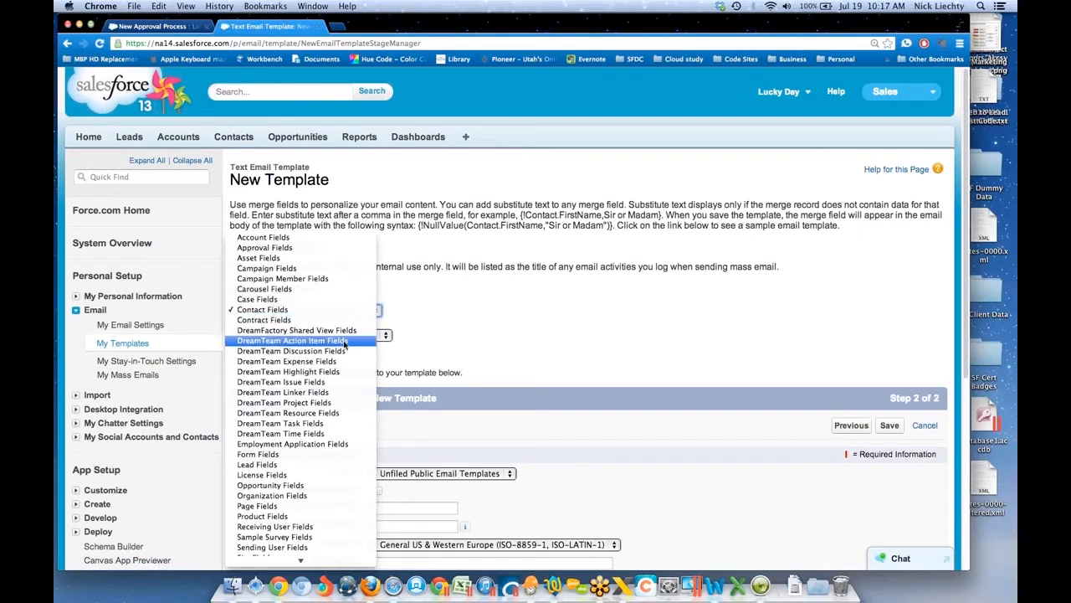
click(319, 477)
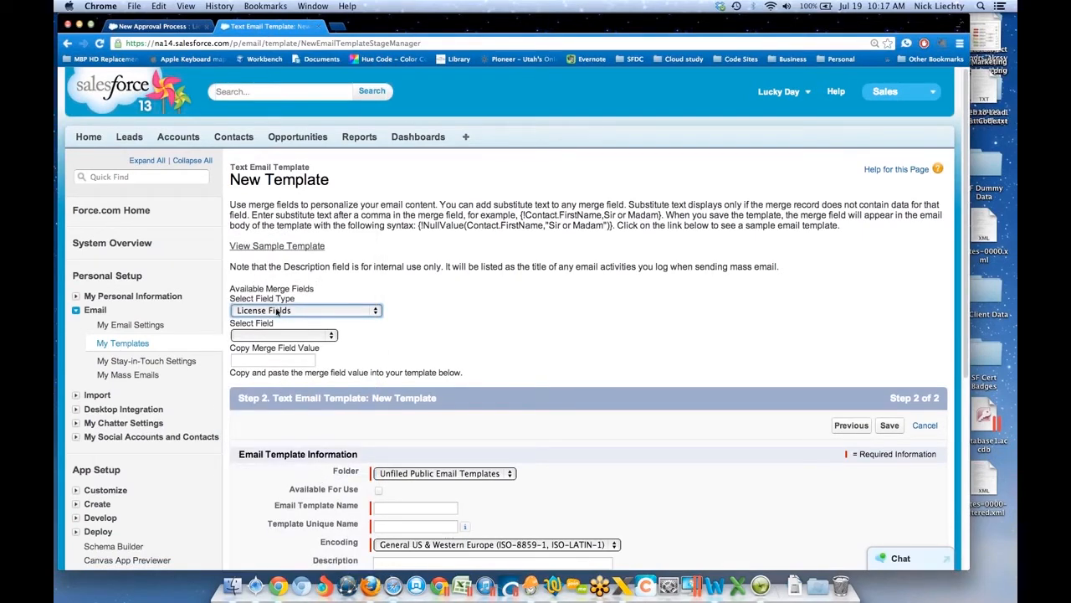
click(319, 336)
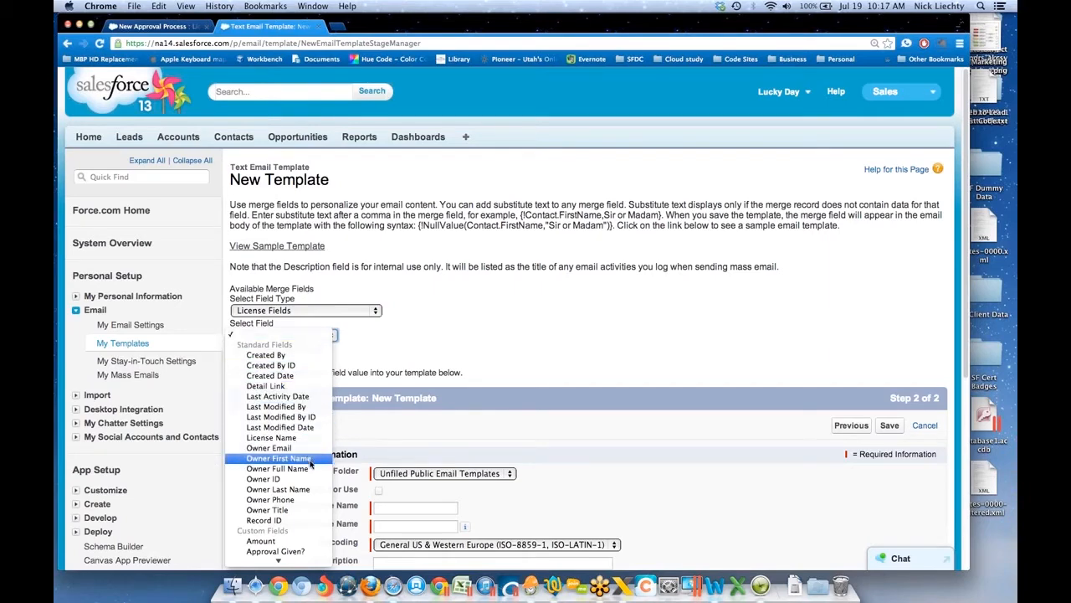
scroll(313, 495, down, 1)
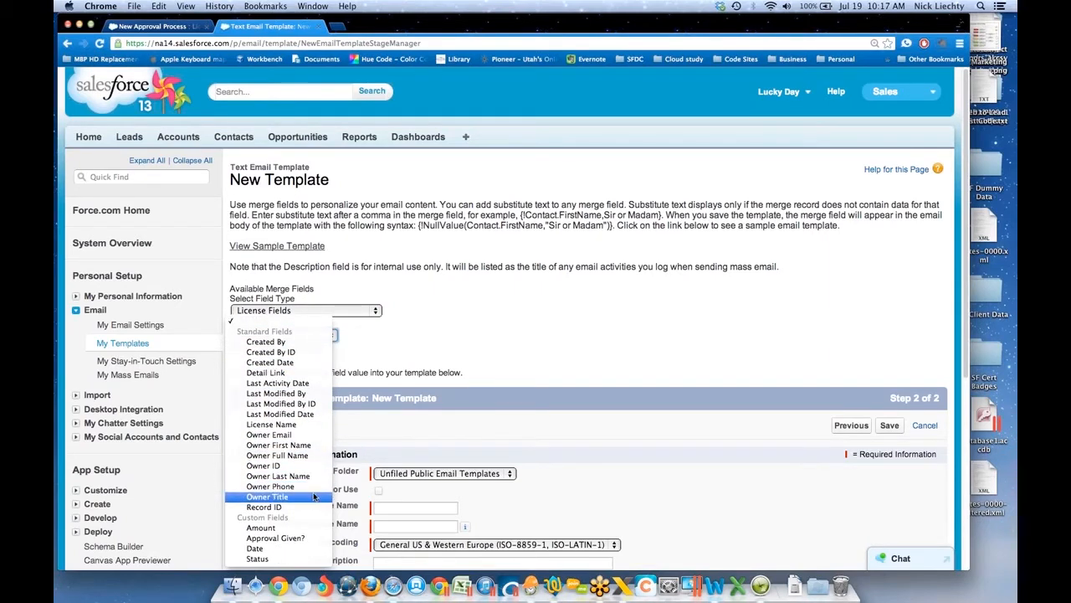
click(297, 549)
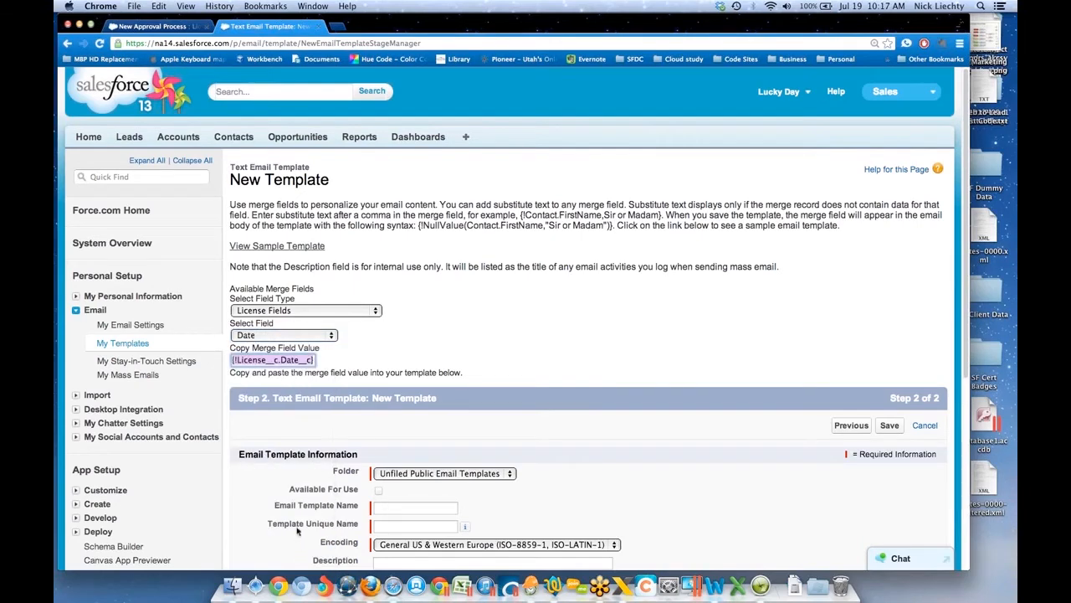
key(super+c)
right_click(274, 364)
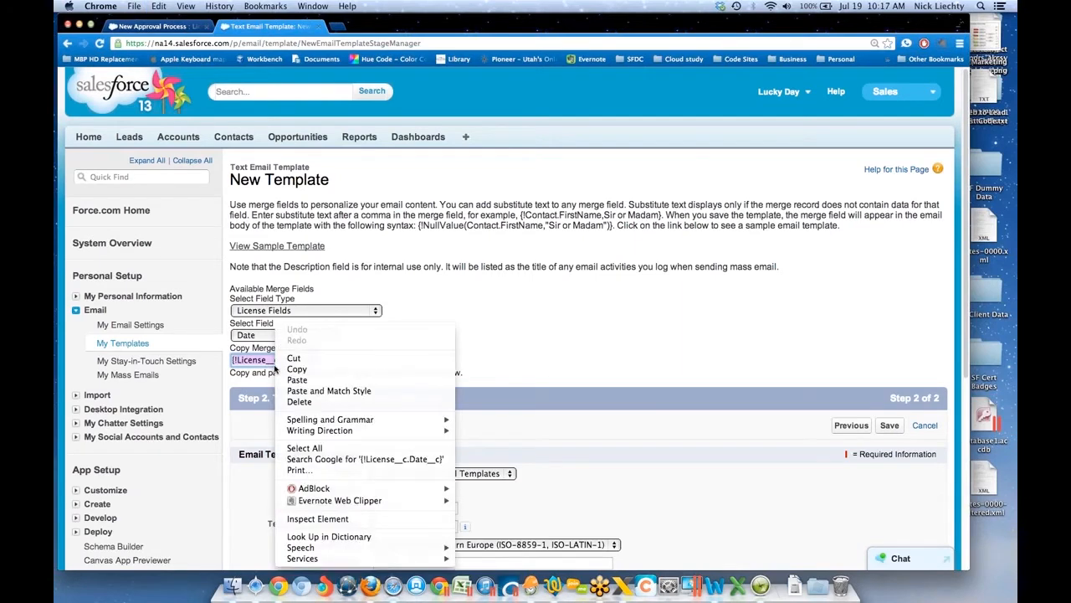
click(289, 370)
Paste the copied Date merge field value {!License__c.Date__c} into the email body of the new template.
scroll(442, 467, down, 5)
click(478, 371)
right_click(479, 371)
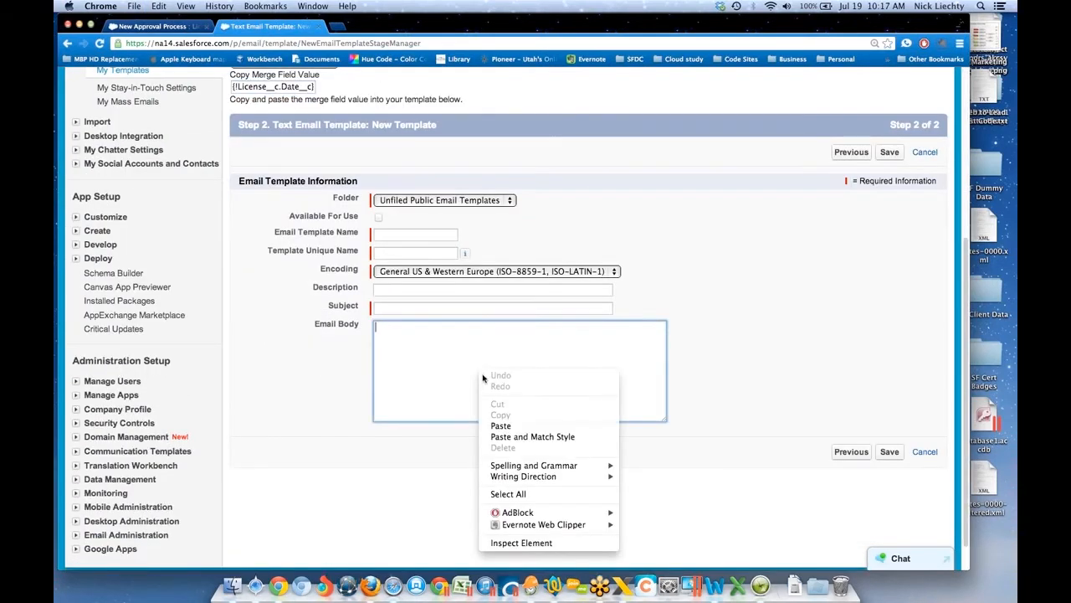
click(507, 426)
Copy the merge field value of the License Status field and paste {!License__c.Status__c} after the Date merge field in the email body.
scroll(418, 364, up, 3)
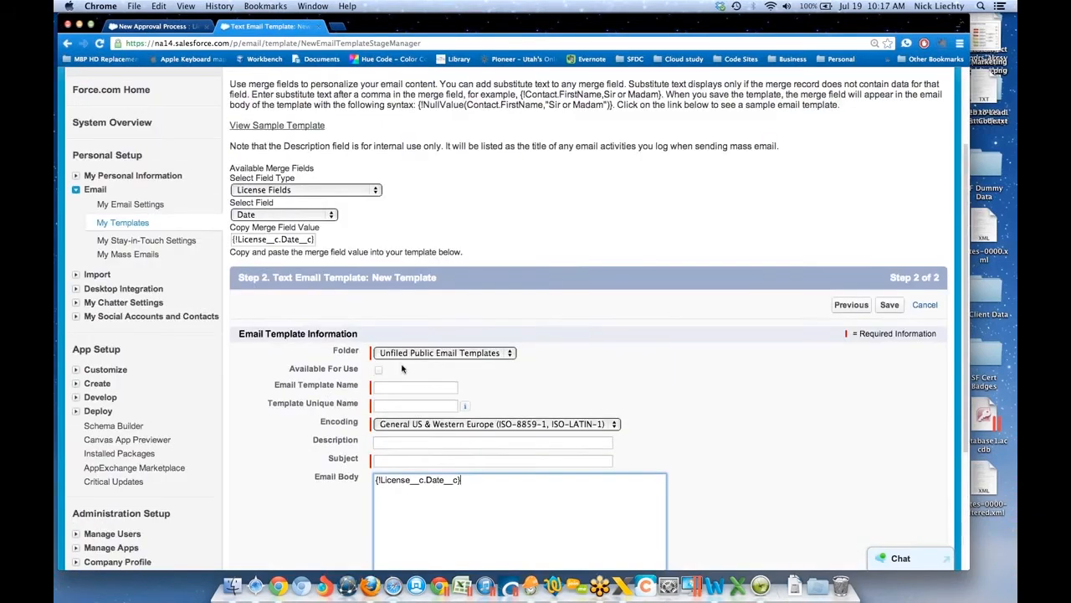
click(310, 215)
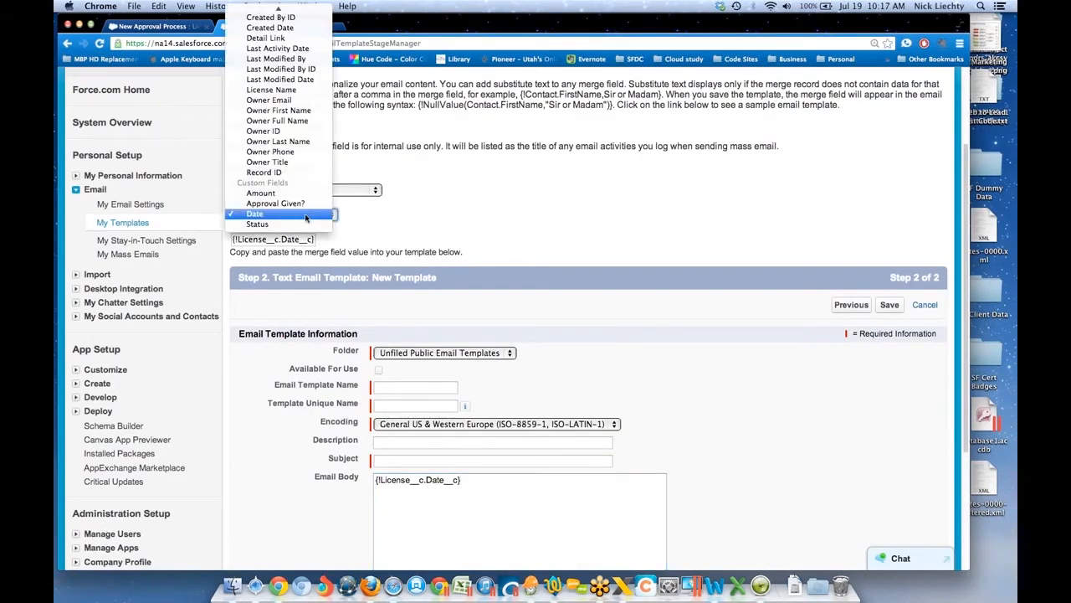
click(299, 229)
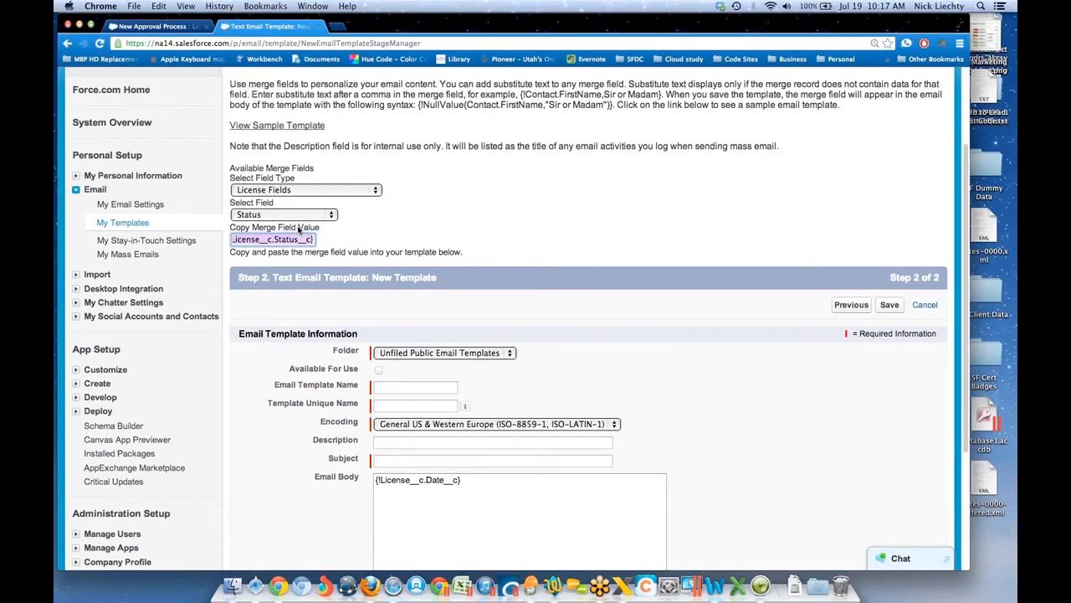
right_click(298, 239)
click(319, 286)
click(468, 499)
right_click(468, 499)
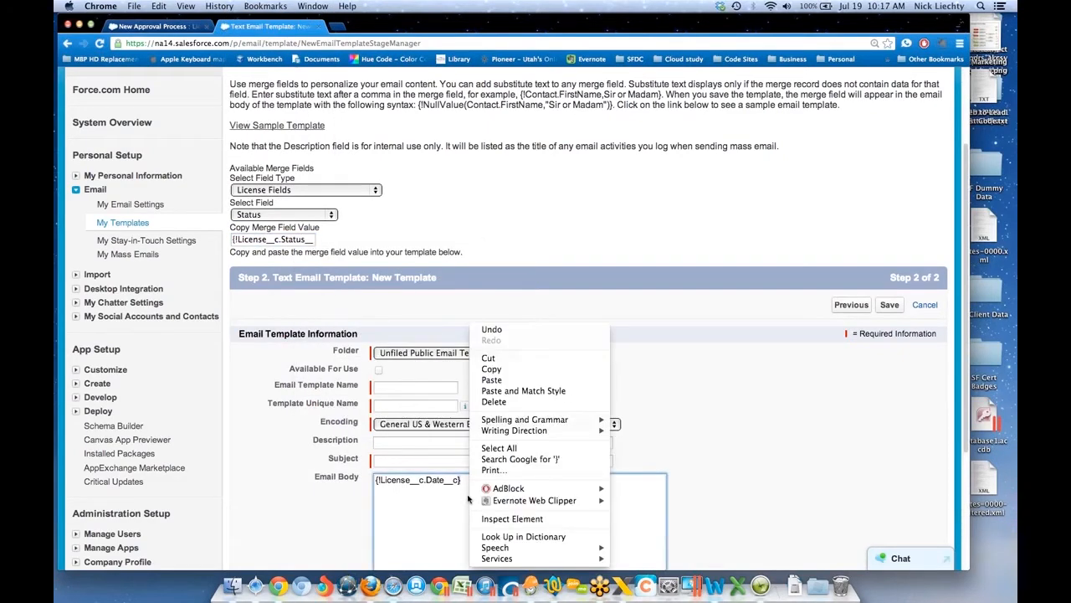
click(466, 492)
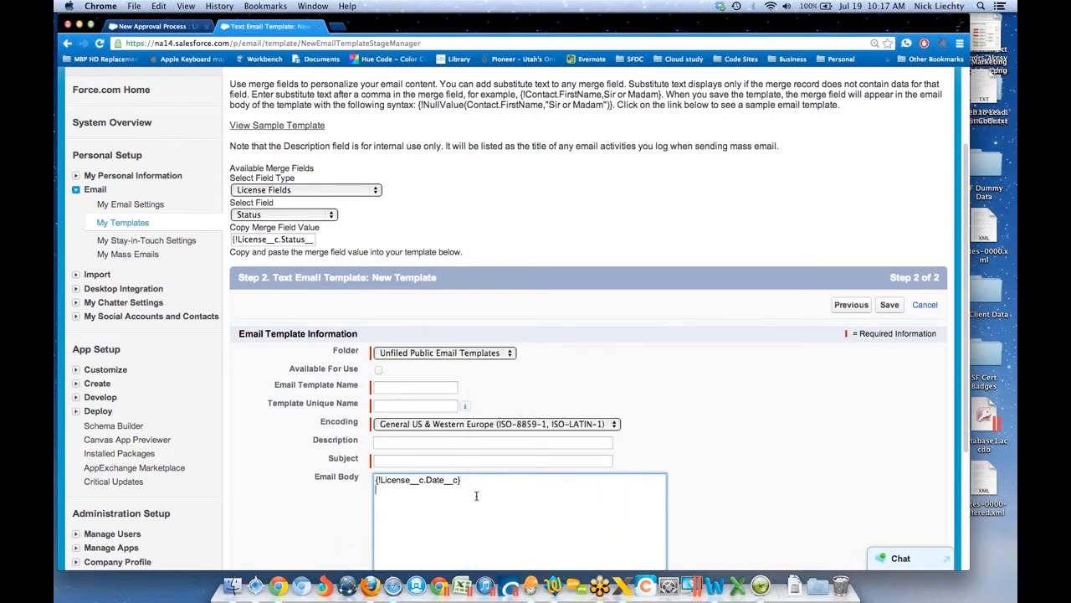
right_click(468, 495)
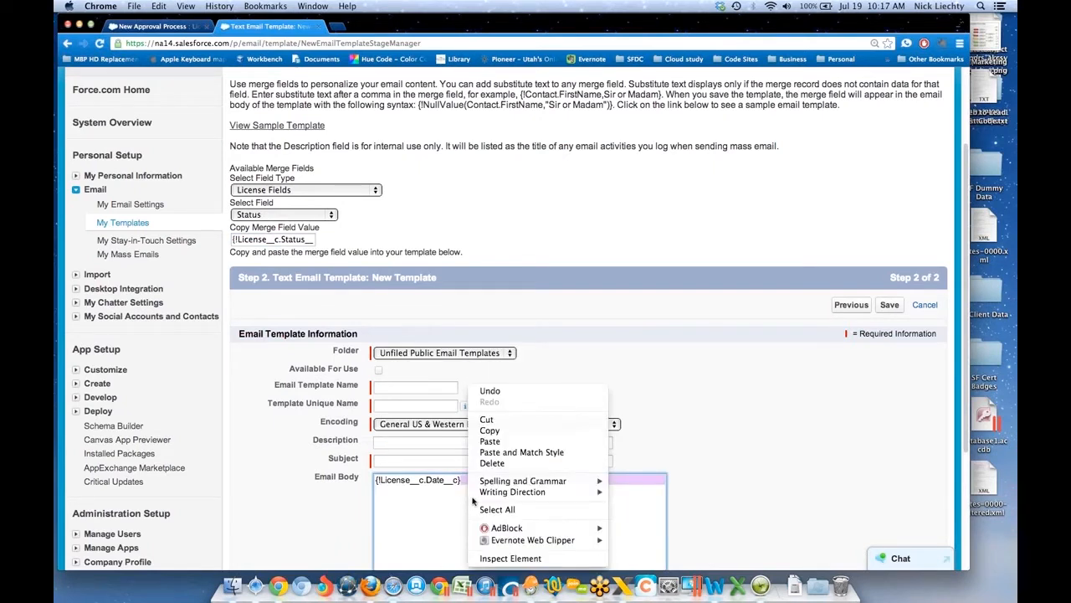
click(490, 441)
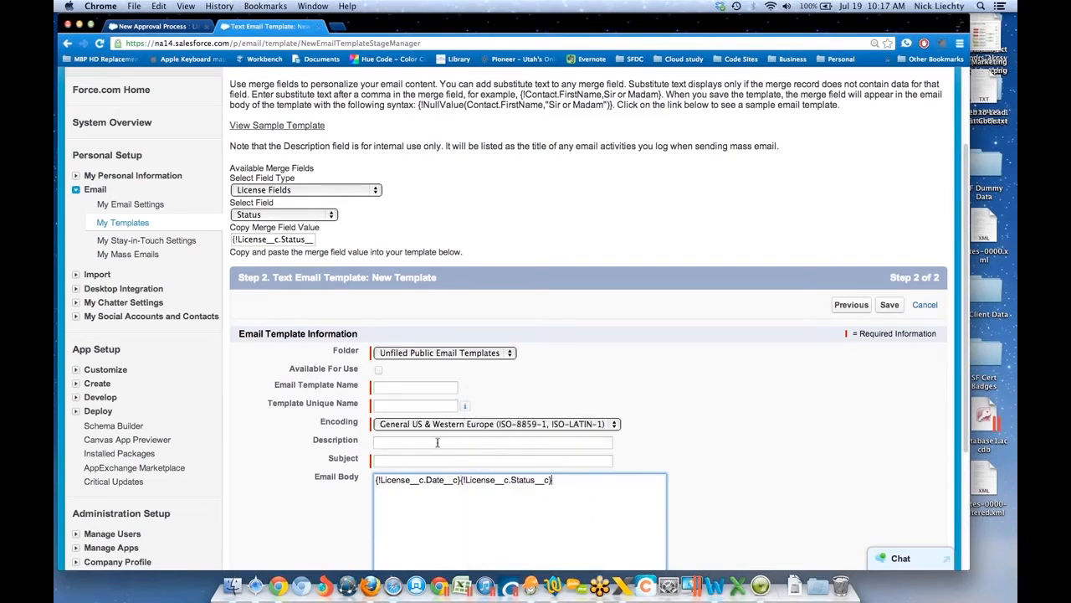
Choose the Amount merge field, paste the copied {!License__c.Status__c} value again and put each email body entry on its own line.
click(249, 216)
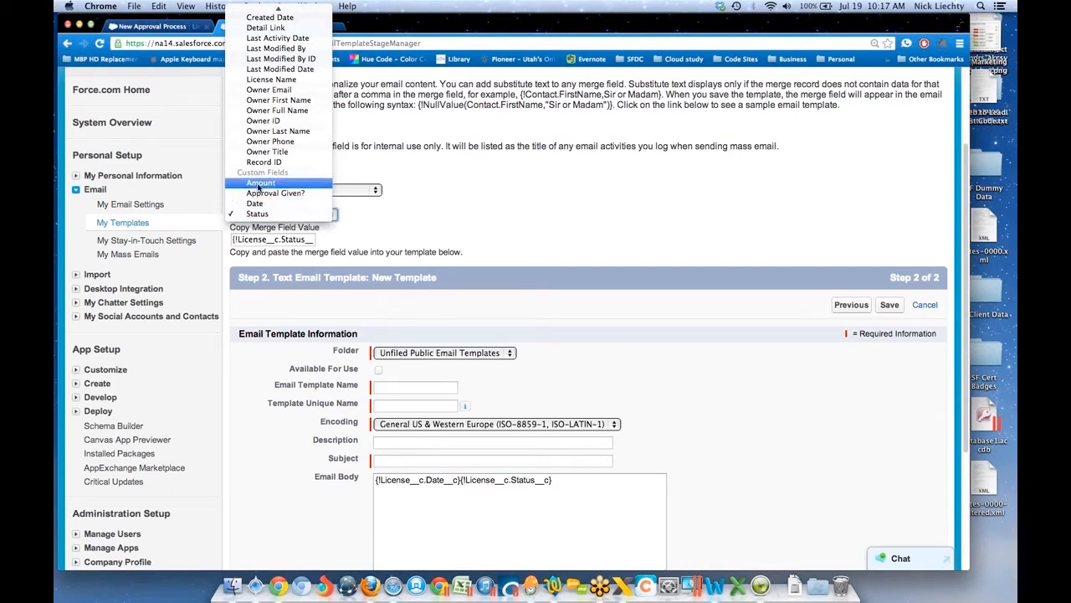
click(259, 183)
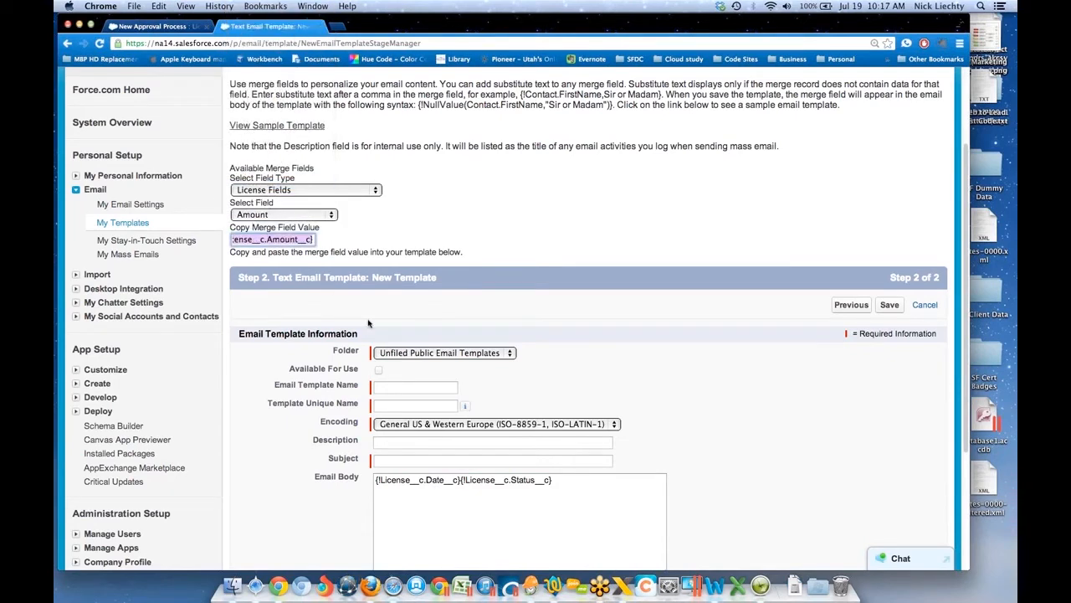
click(560, 480)
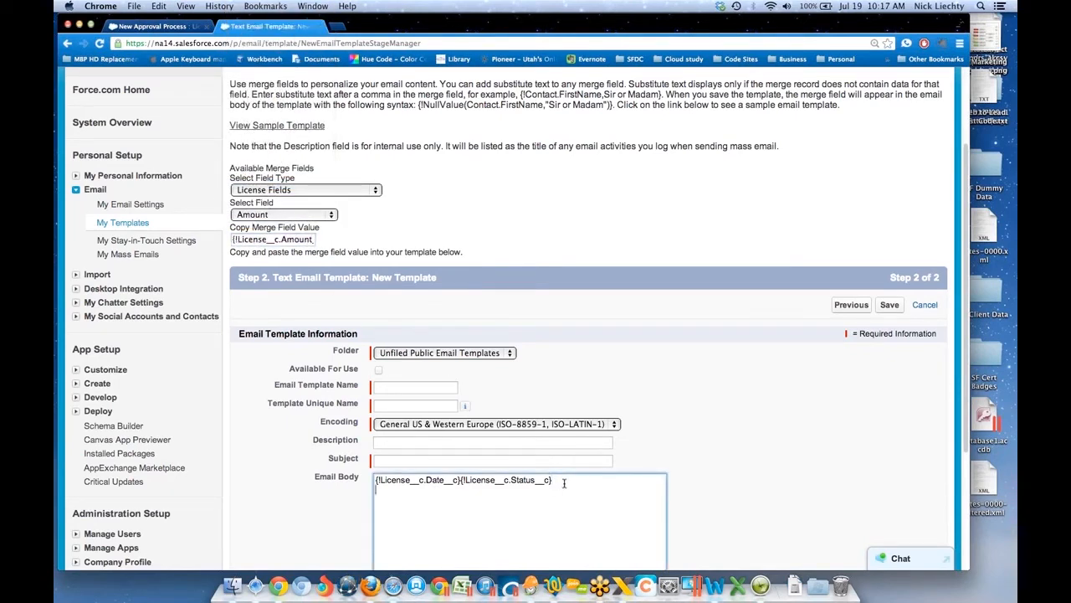
right_click(535, 492)
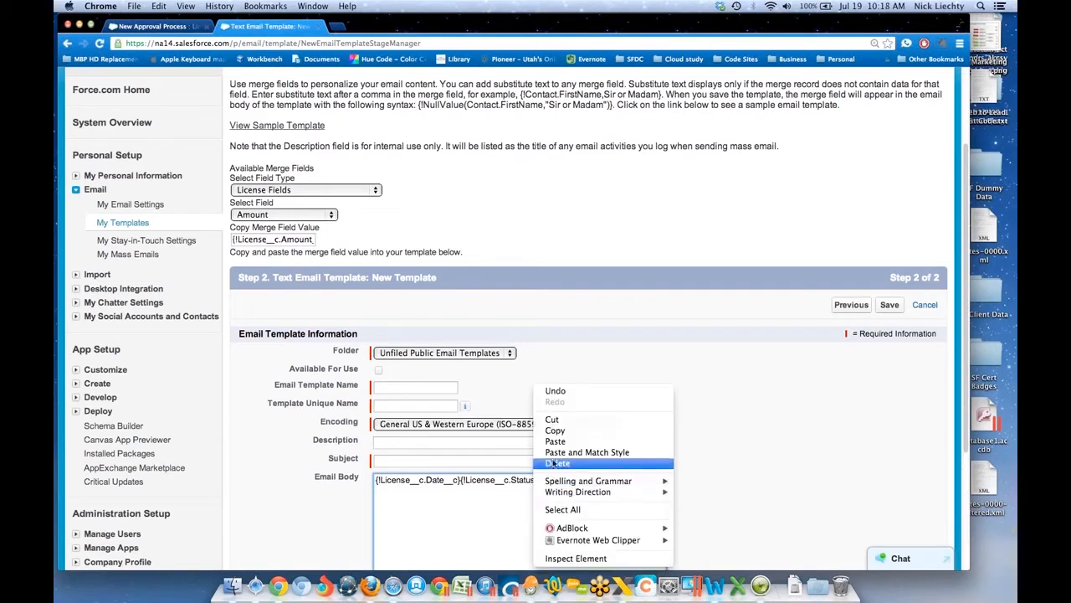
click(554, 442)
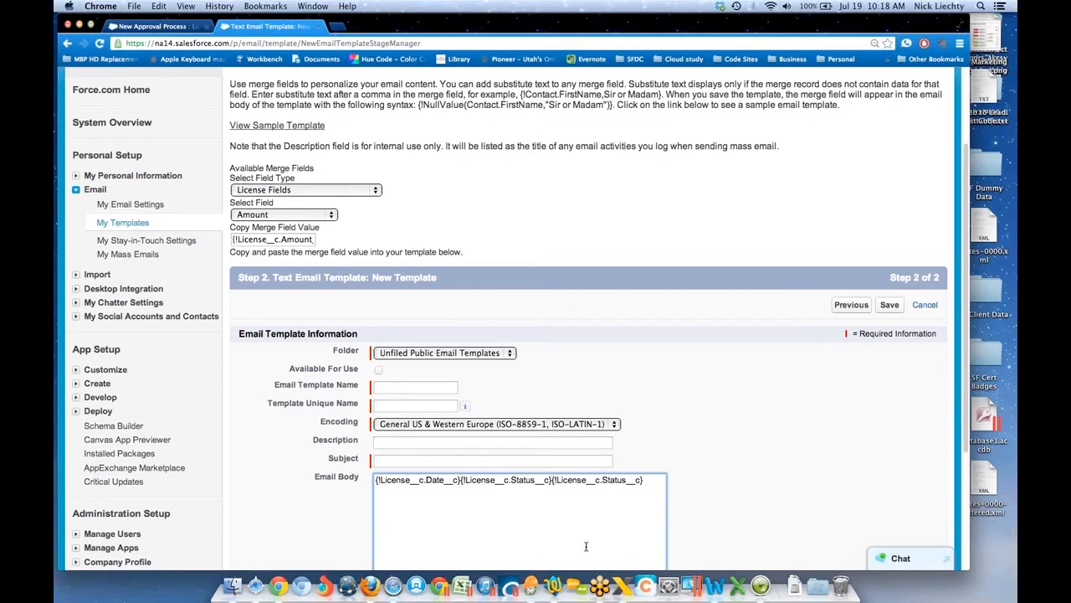
key(Return)
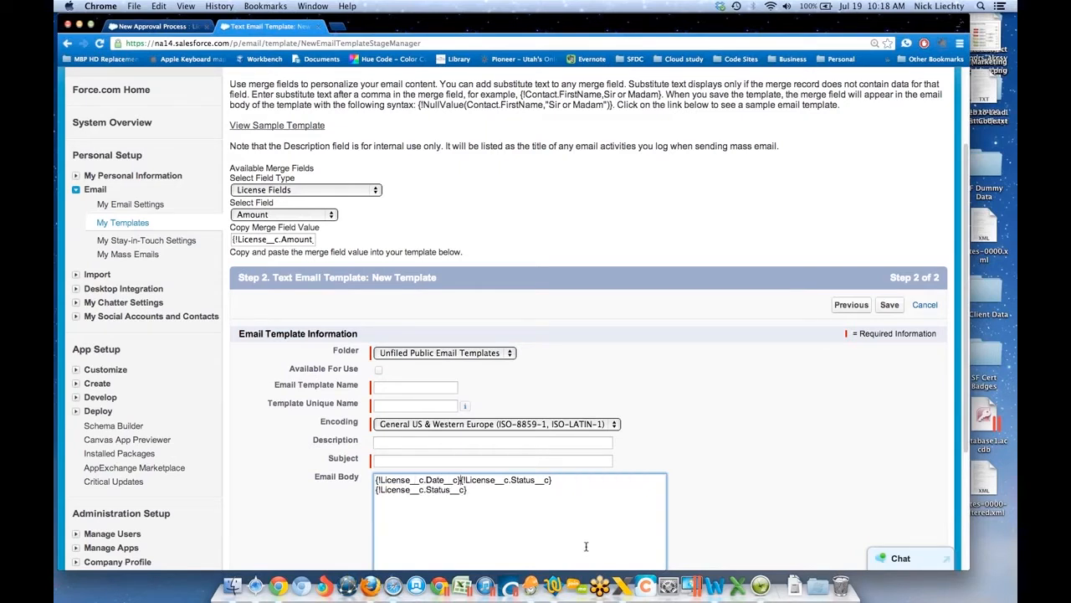
key(Return)
Enter the subject "Please approve License" and name the email template "License Approval Request".
key(shift+Tab)
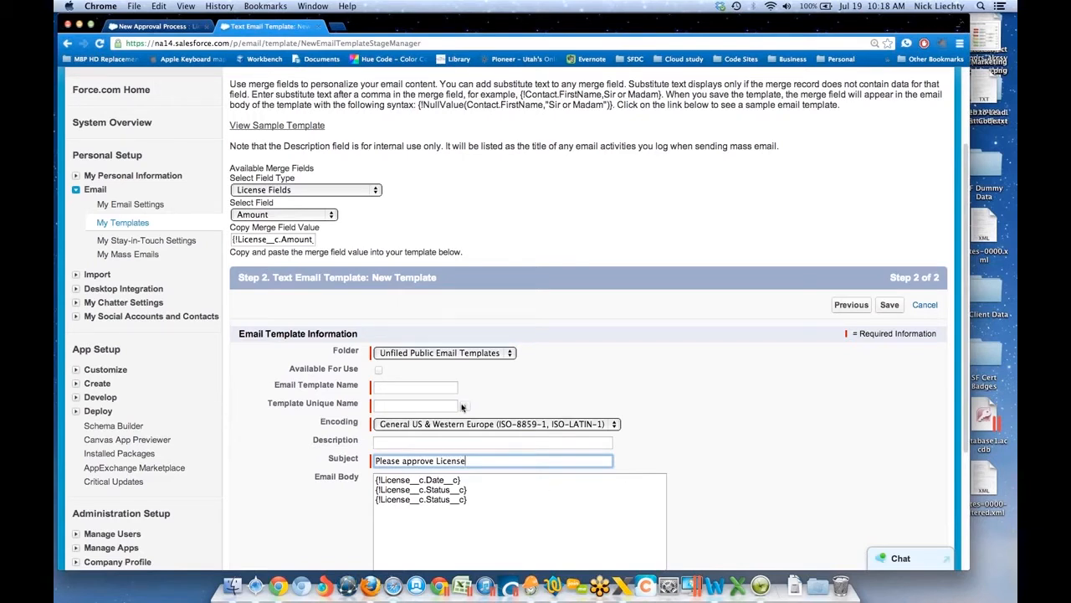
click(446, 387)
text(Li)
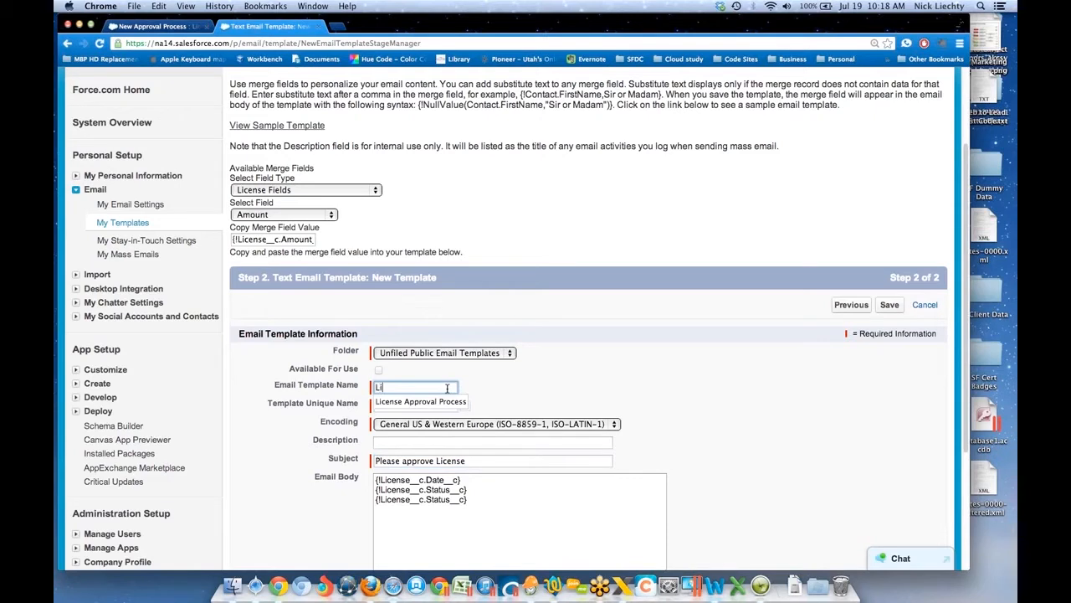
text(cens)
key(Down)
key(Return)
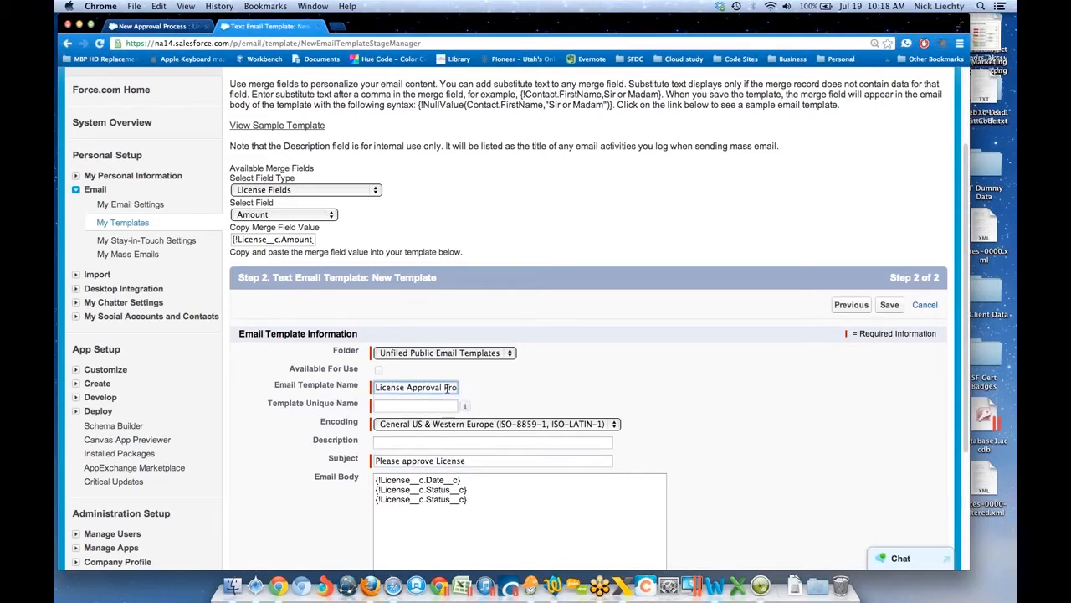
drag(443, 387, 518, 386)
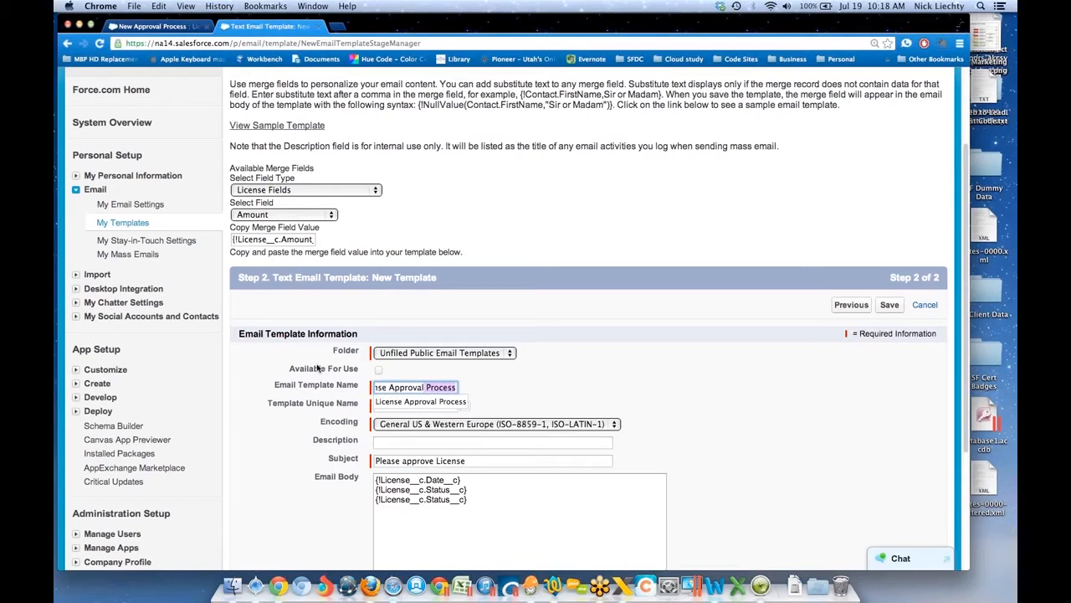
key(BackSpace)
text(Request)
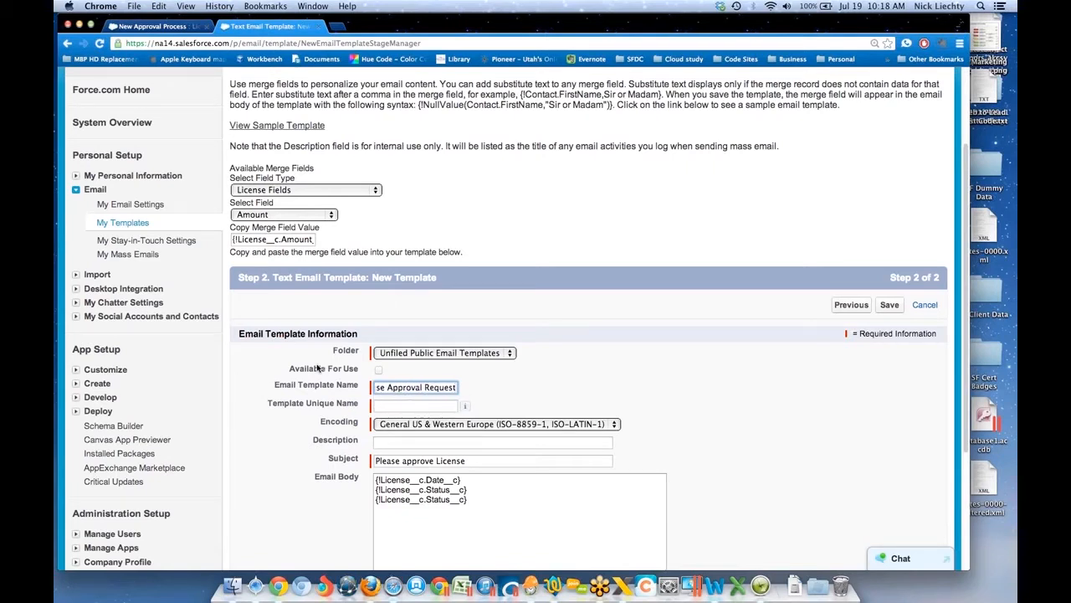
key(Tab)
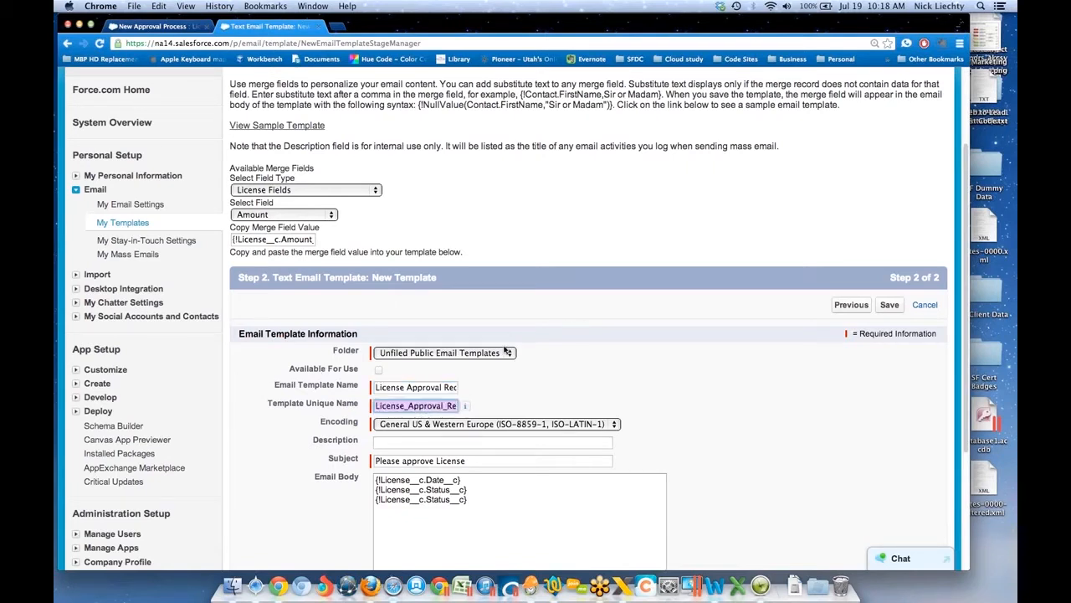
Make the email template available for use and save it.
click(380, 370)
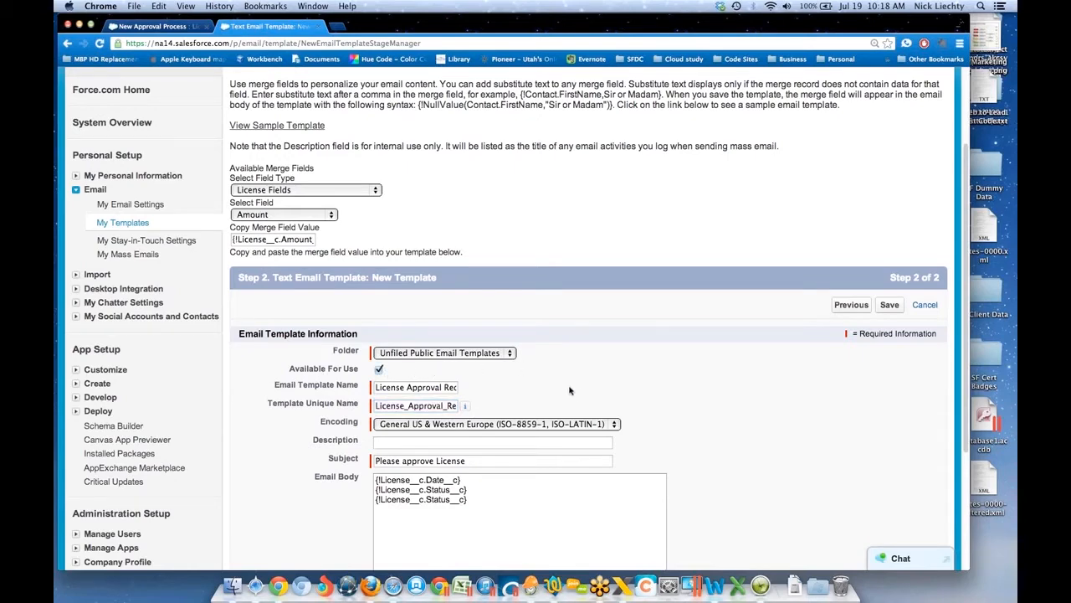
scroll(596, 414, down, 3)
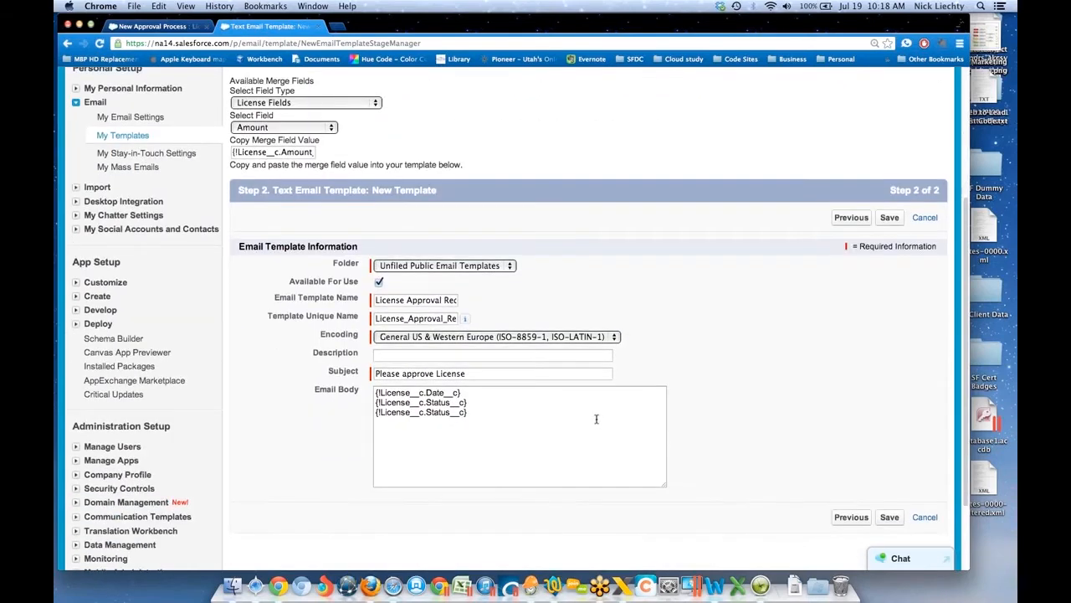
click(889, 516)
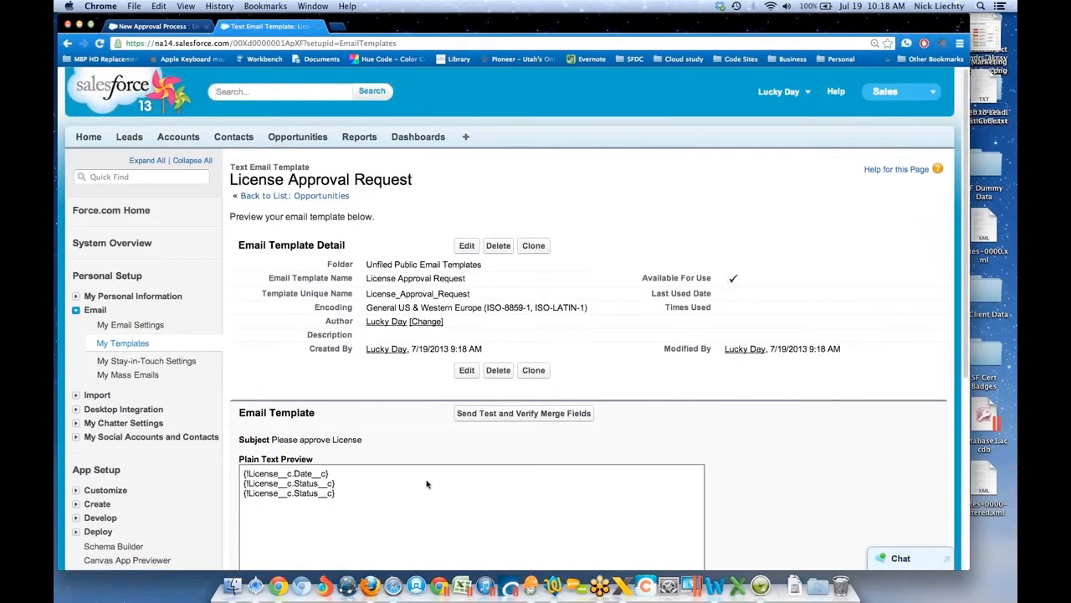
Return to the approval process wizard, look up License Approval Request as the approval assignment email template and continue to the approval page fields.
click(168, 30)
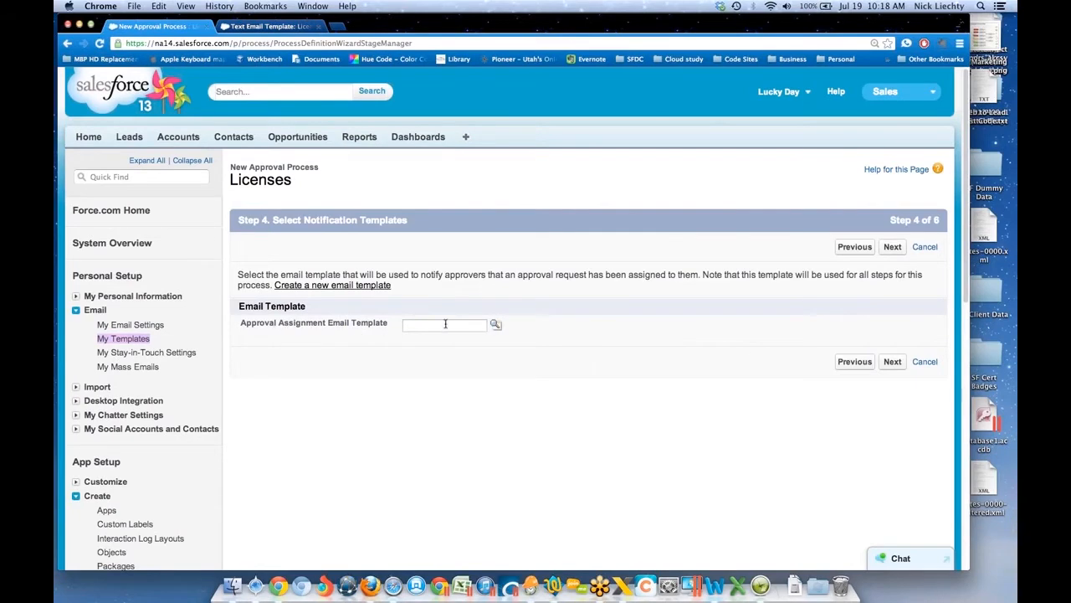
click(495, 324)
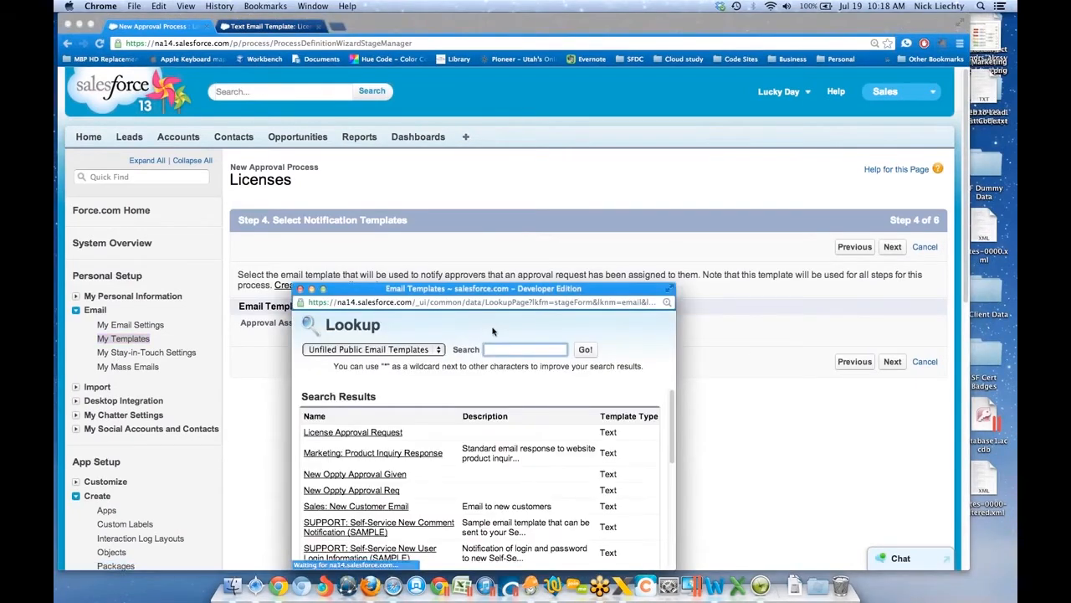
click(392, 430)
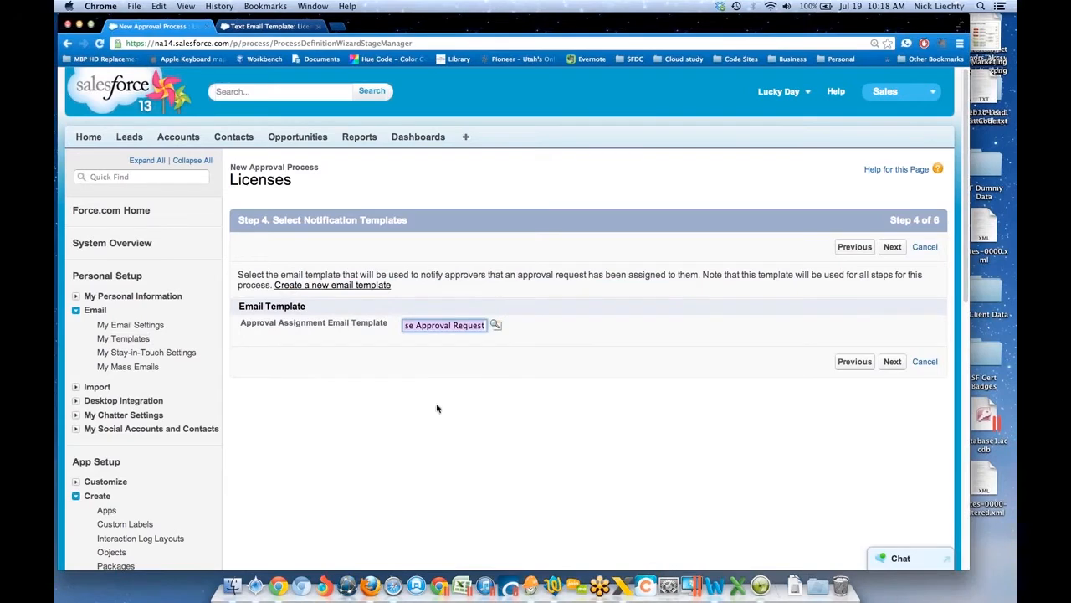
click(893, 365)
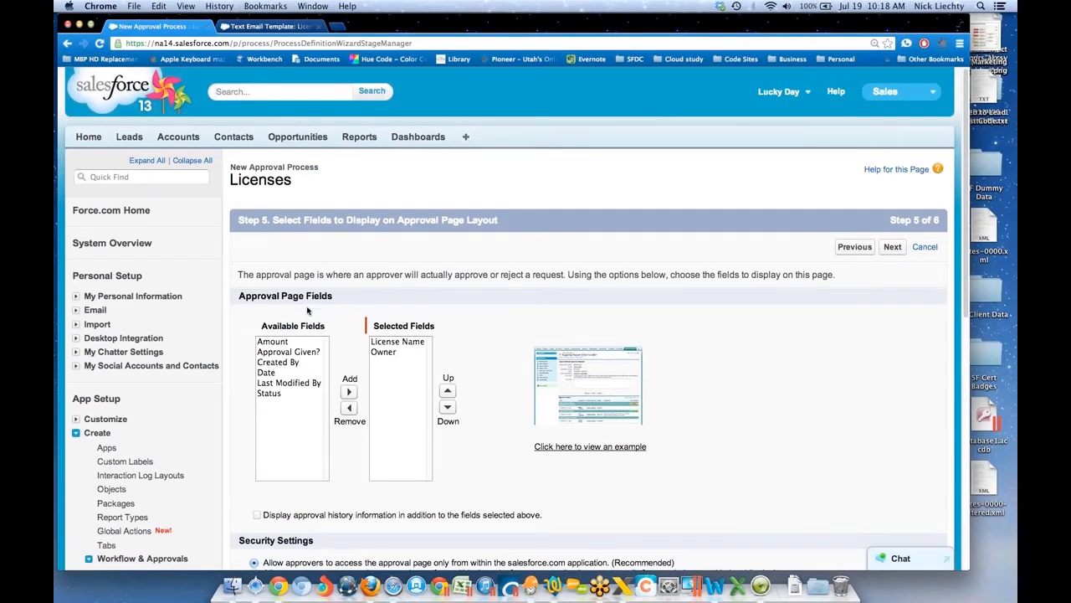
Add the Amount, Created By, Date and Status fields to the approval page's selected fields.
click(290, 342)
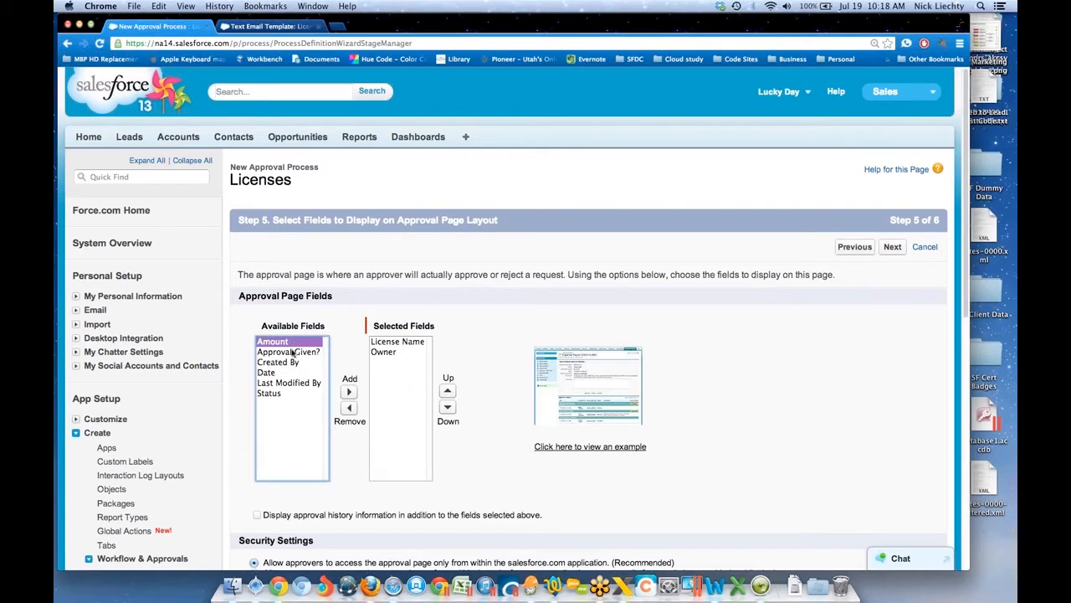
super+click(289, 366)
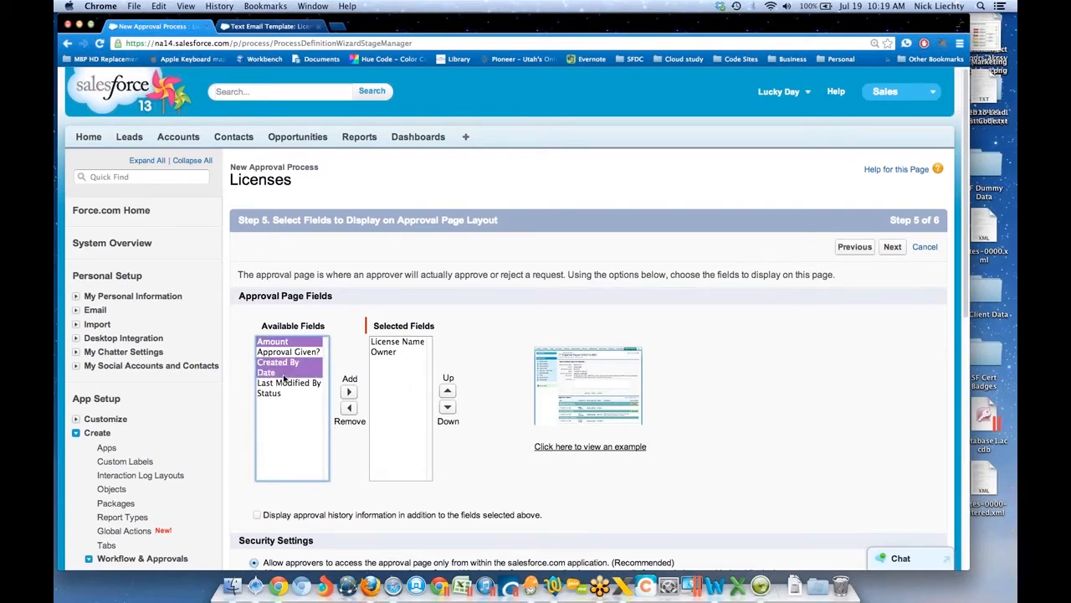
super+click(285, 393)
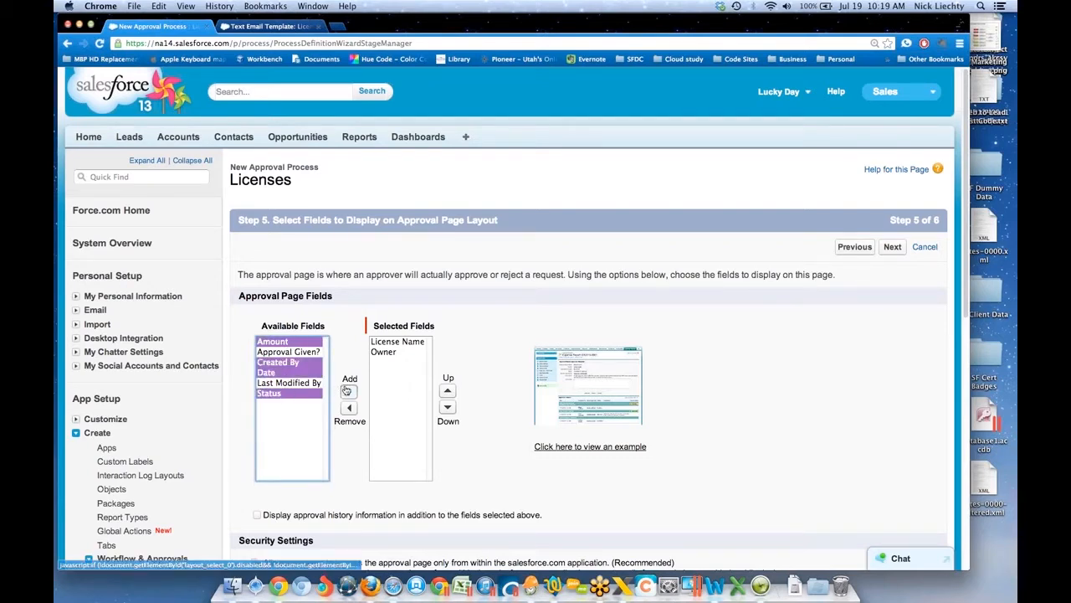
click(347, 392)
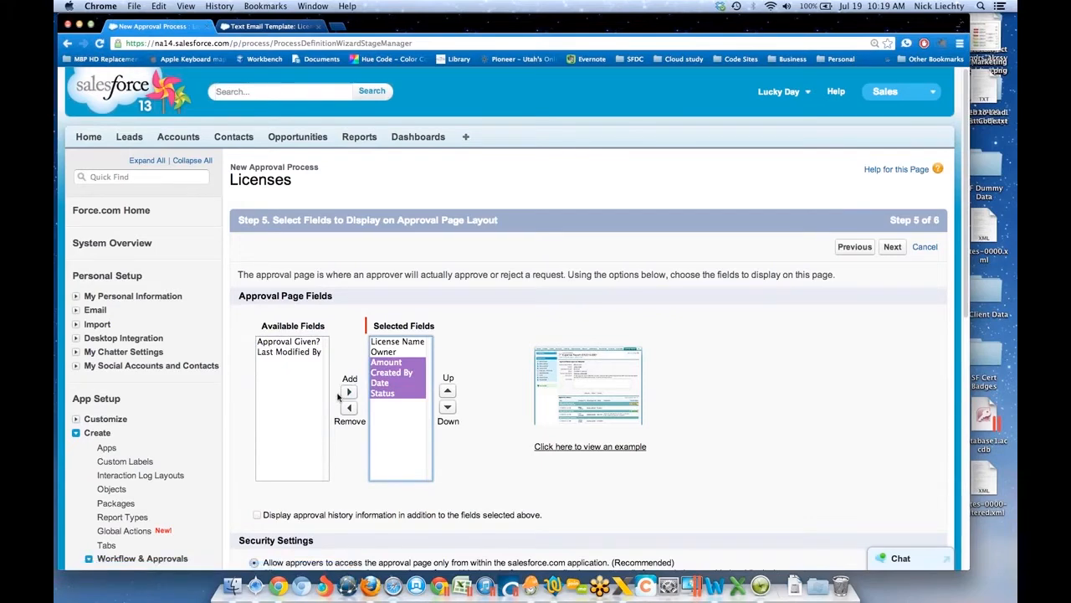
Display approval history information, allow approvers external access from a wireless-enabled mobile device and continue to the initial submitters.
scroll(345, 401, down, 2)
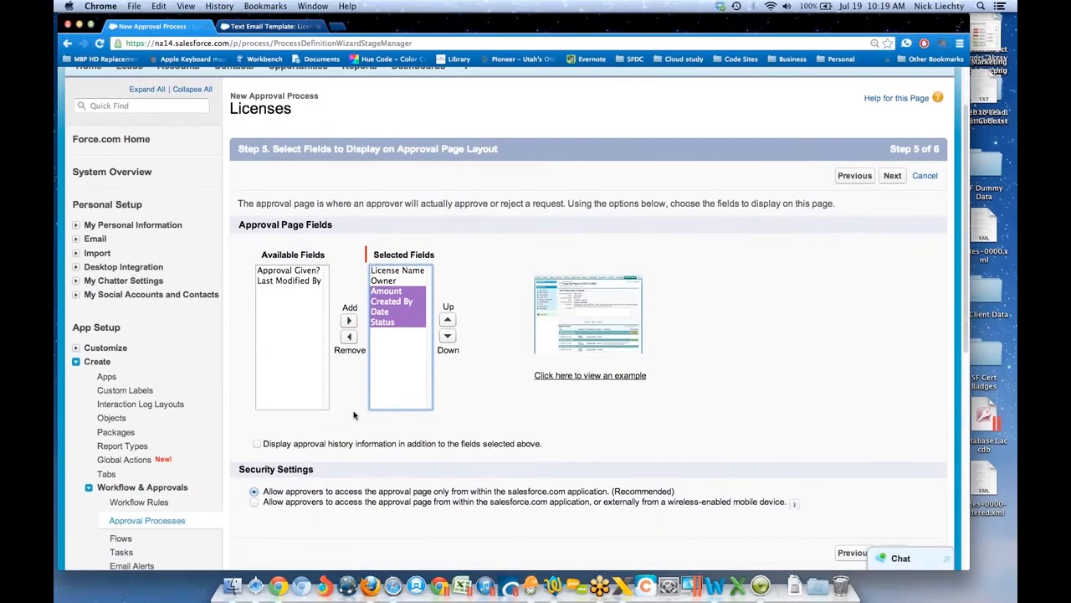
click(258, 444)
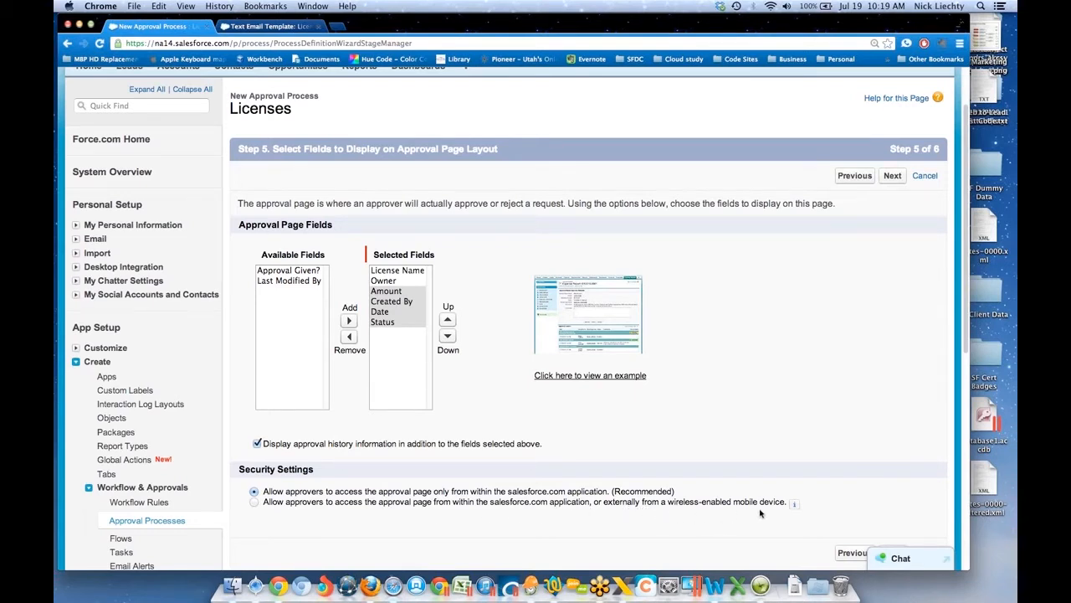
click(254, 502)
scroll(456, 512, down, 3)
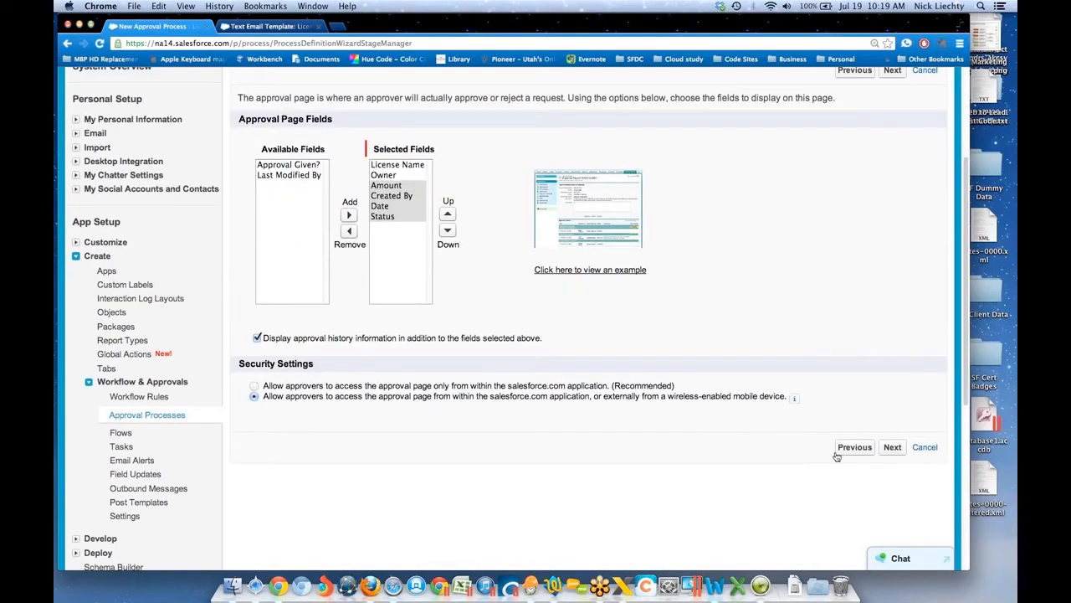
click(892, 449)
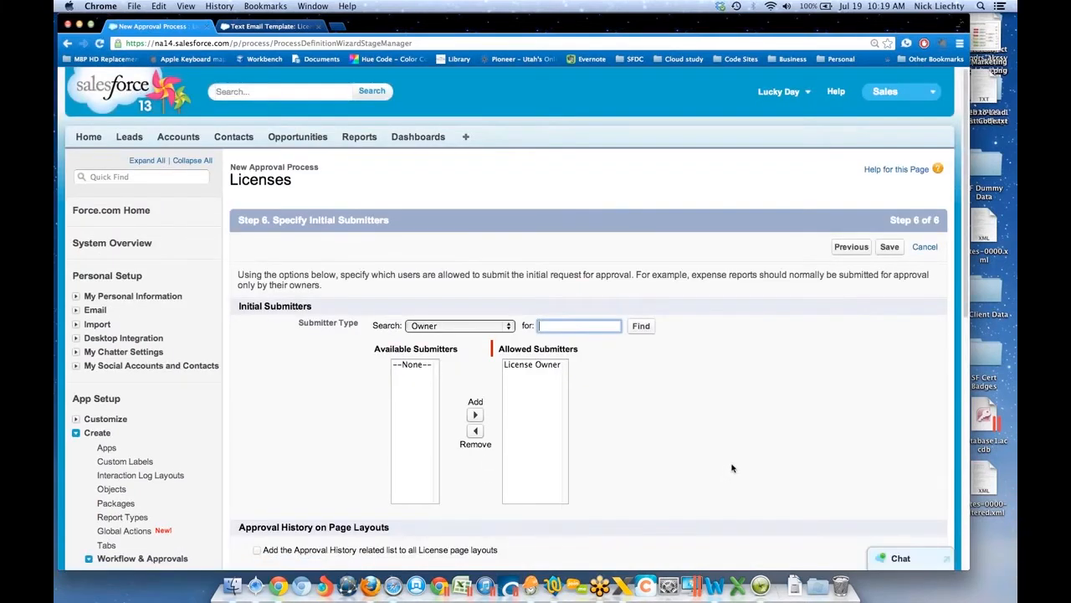
Keep the License Owner as allowed submitter, add the Approval History related list to all License page layouts, allow submitters to recall requests and save.
scroll(732, 468, down, 1)
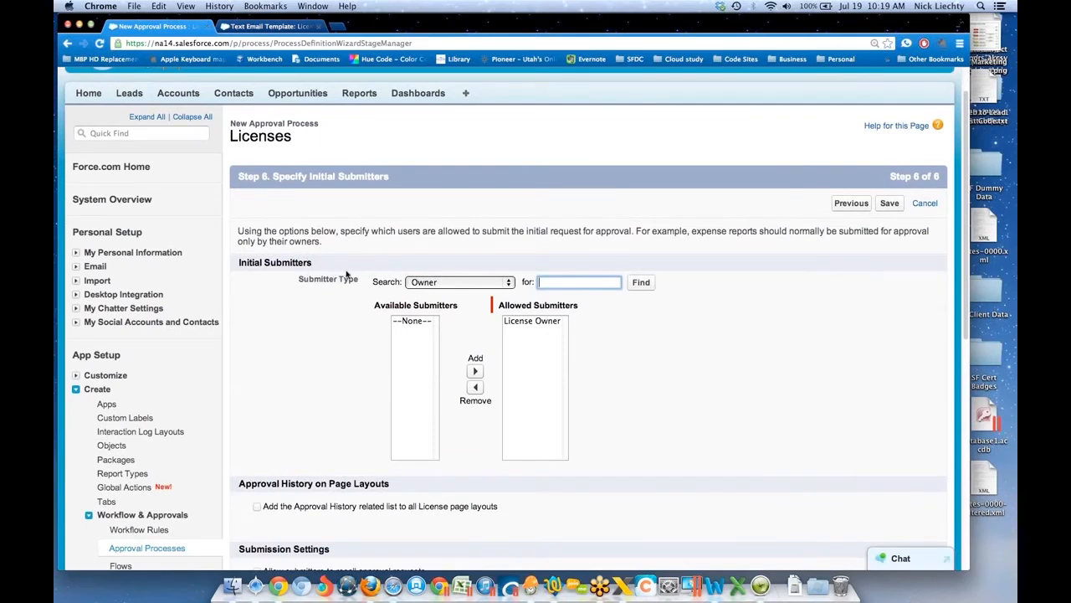
click(457, 284)
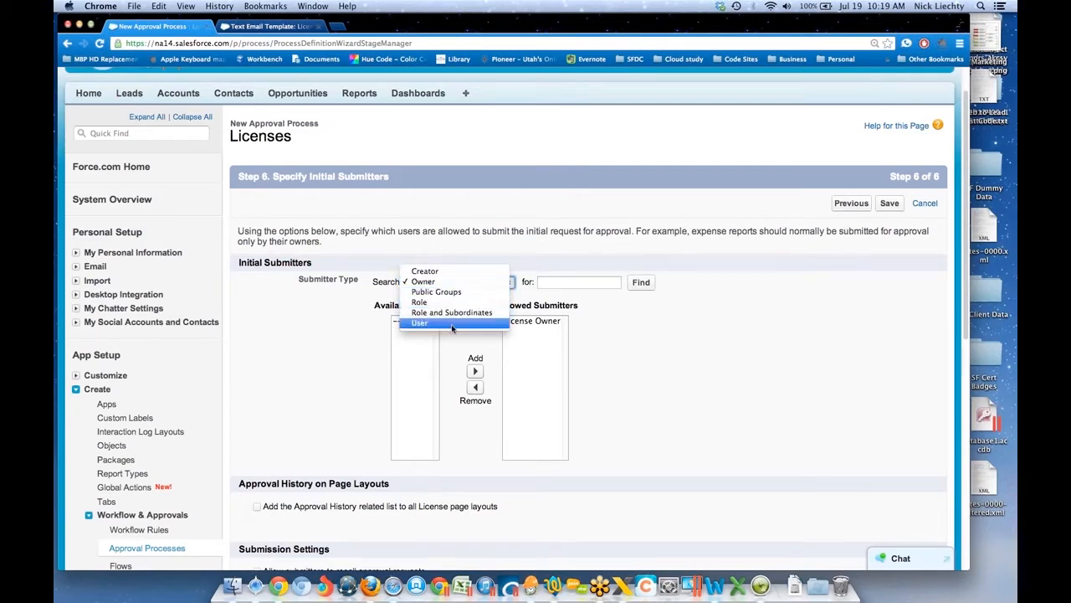
click(459, 283)
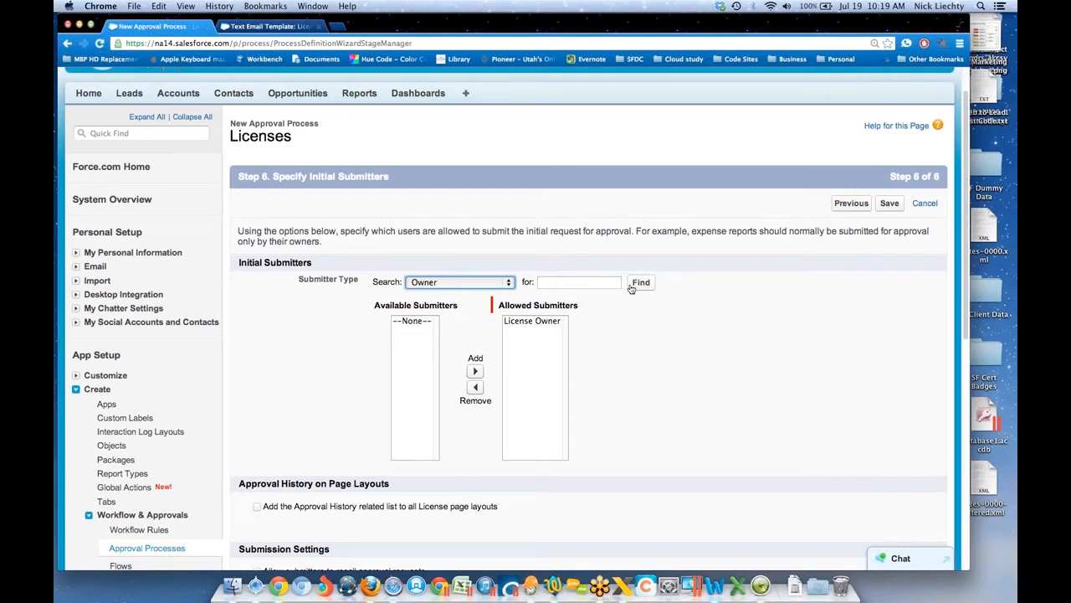
scroll(553, 446, down, 3)
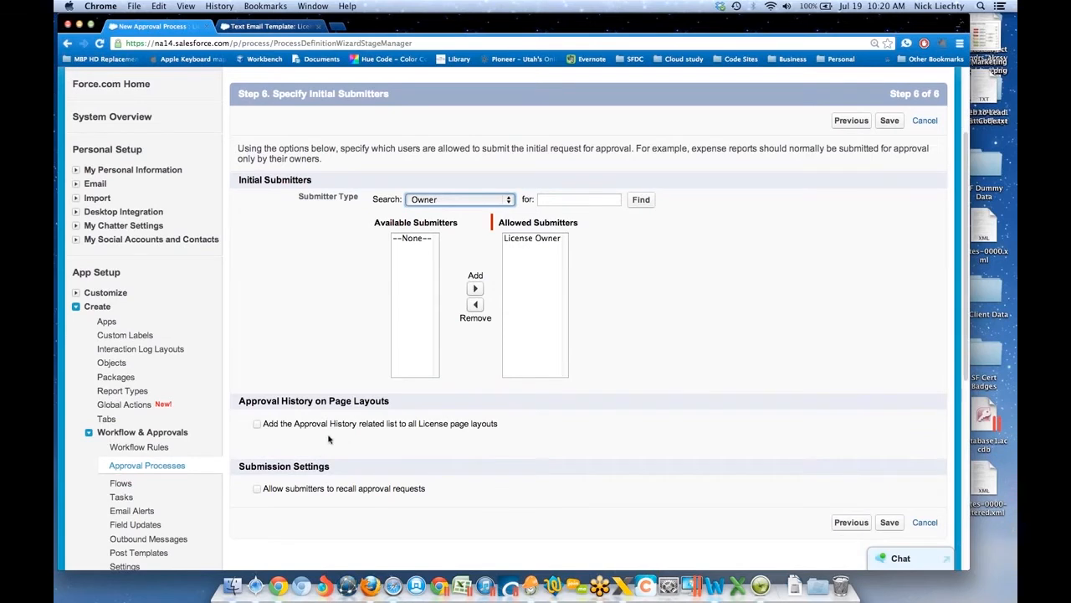
click(259, 424)
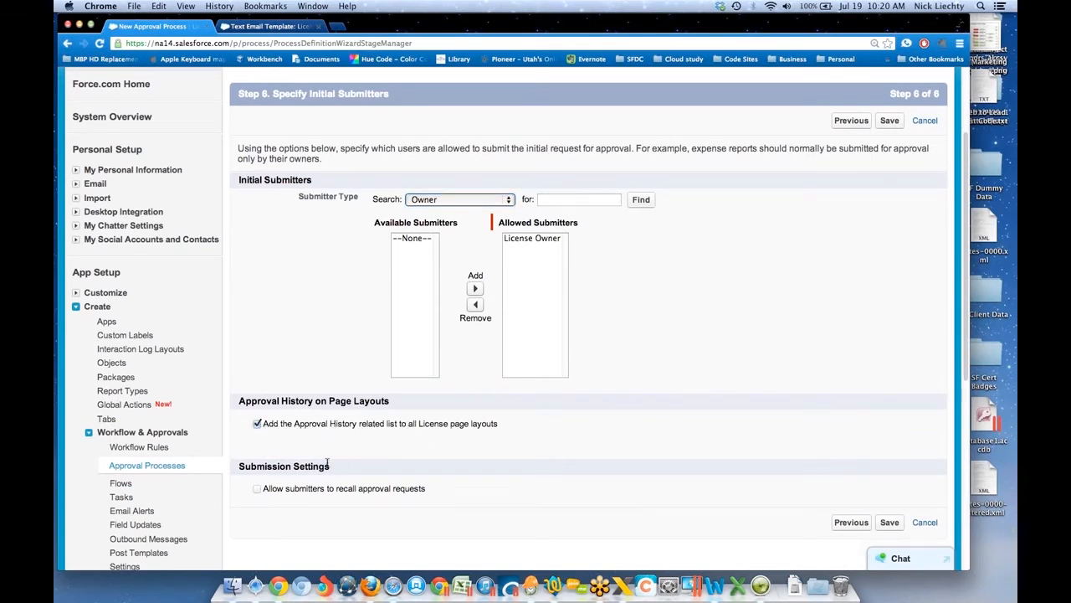
click(258, 488)
click(888, 522)
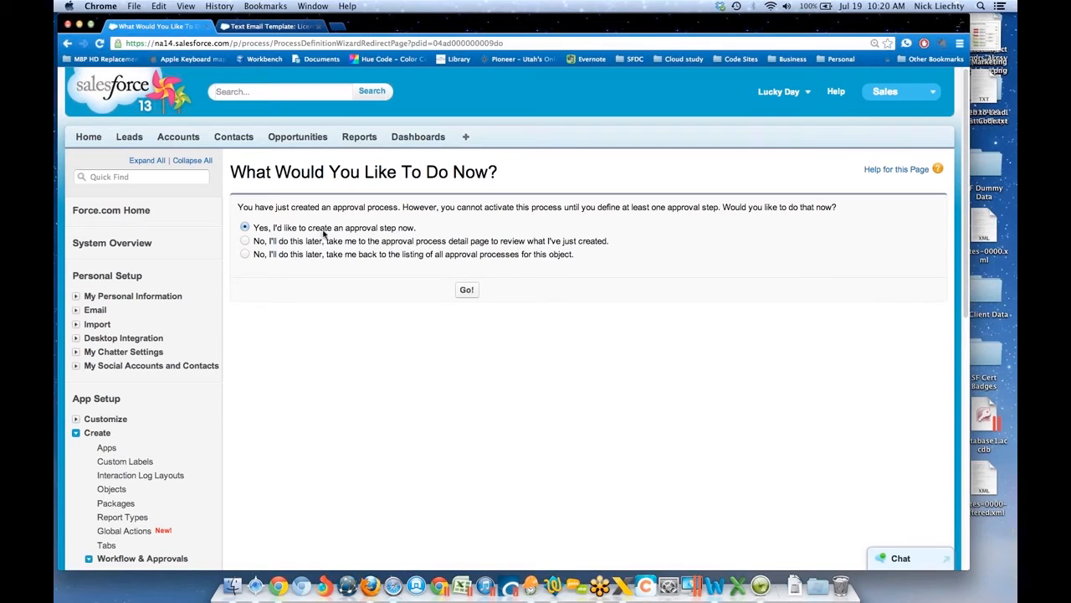
Choose to create an approval step now, name it Initial Approver with step number 1 and continue to the step criteria.
click(467, 290)
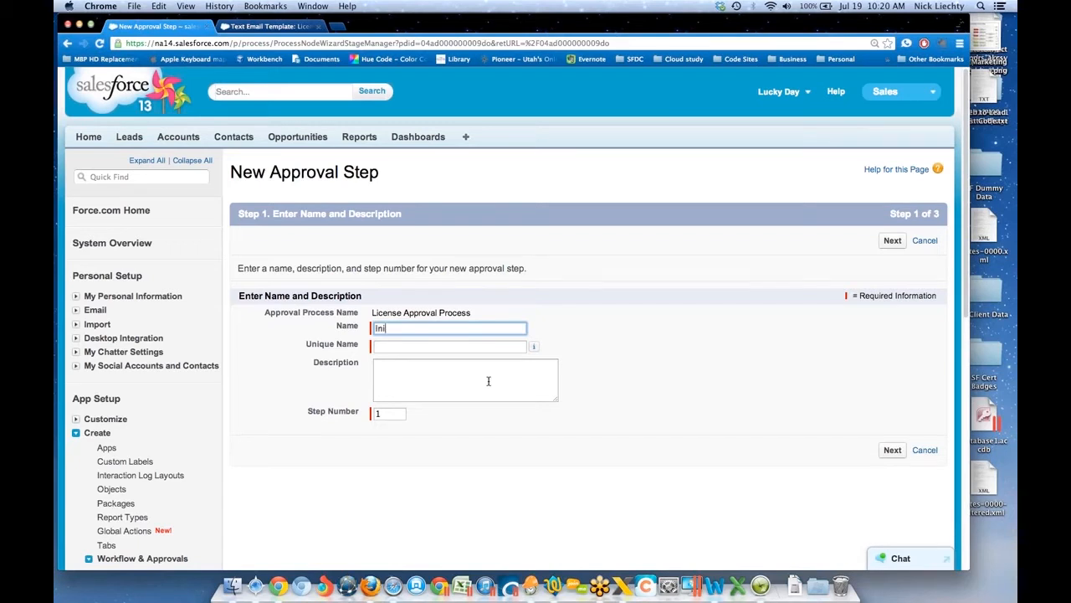
text(prover)
key(Tab)
key(Tab)
key(Tab)
key(Tab)
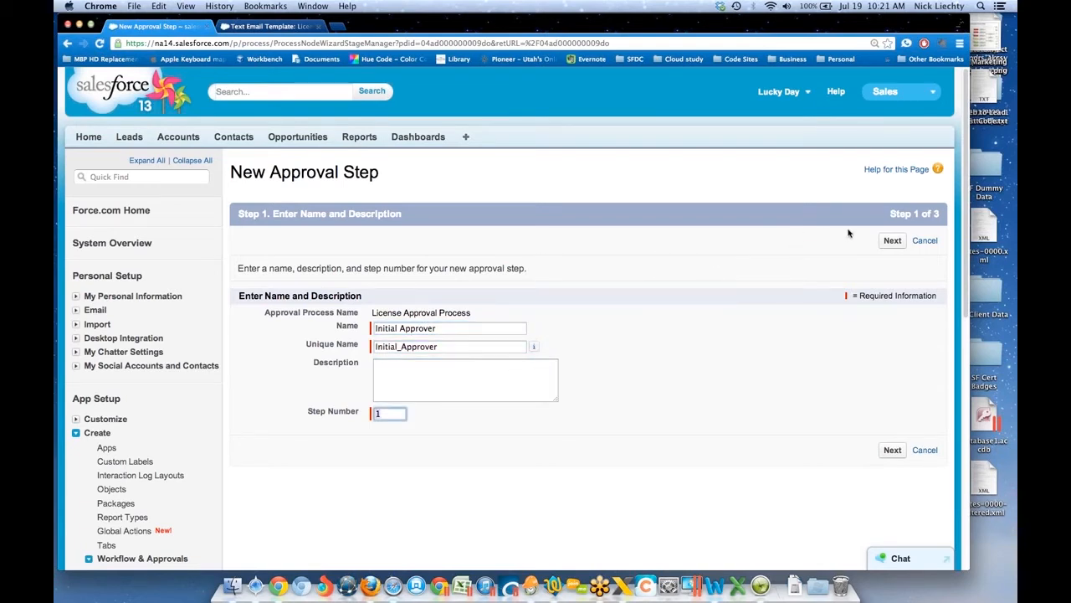
click(892, 242)
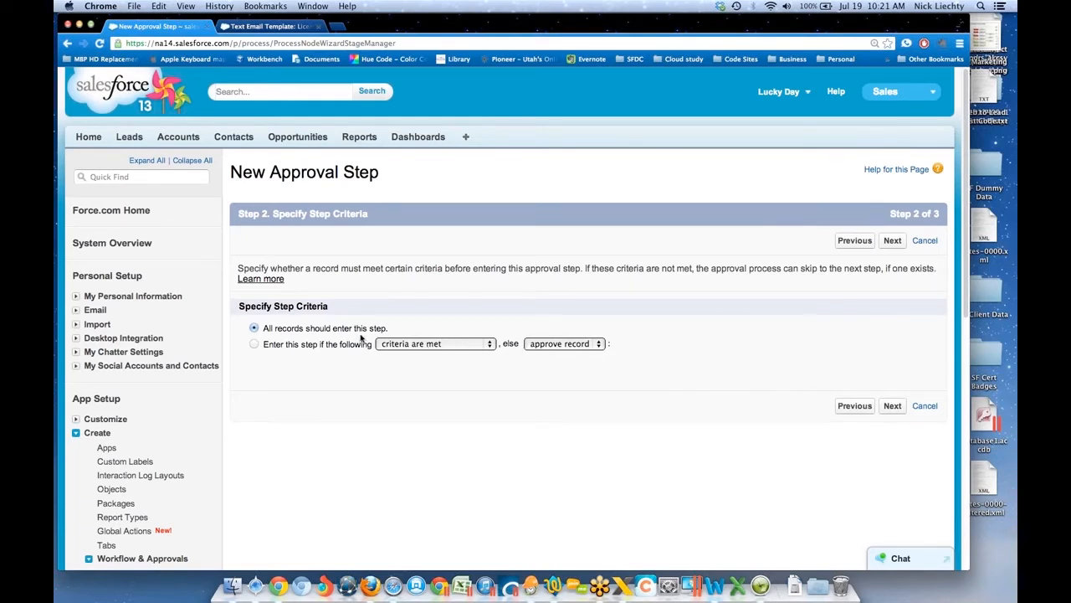
Let all records enter the step, assign it to the Manager, allow the approver's delegate to approve and save the step.
click(888, 406)
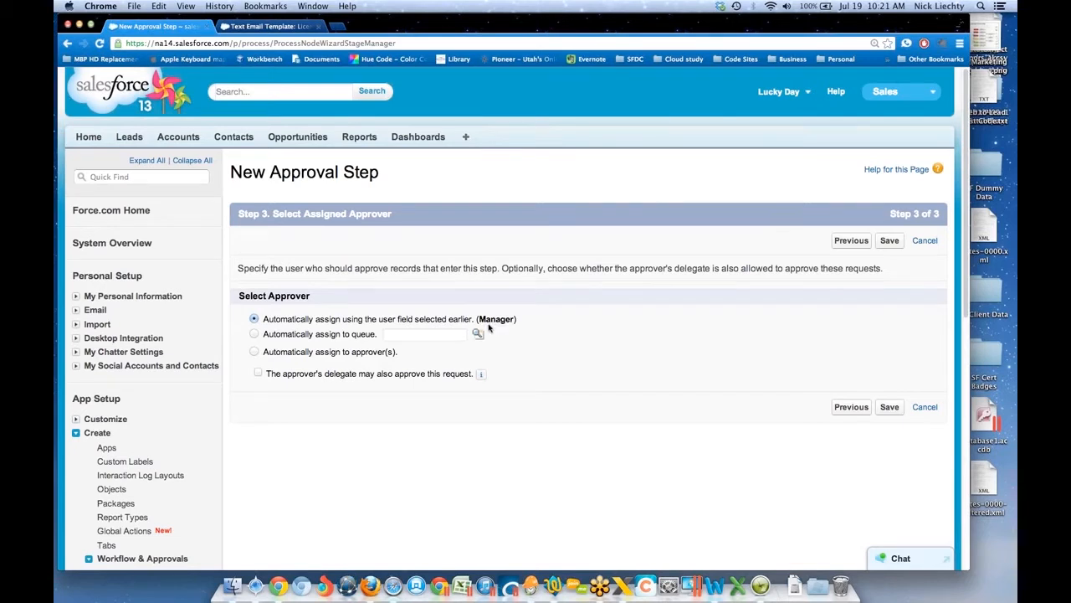
click(258, 372)
click(889, 408)
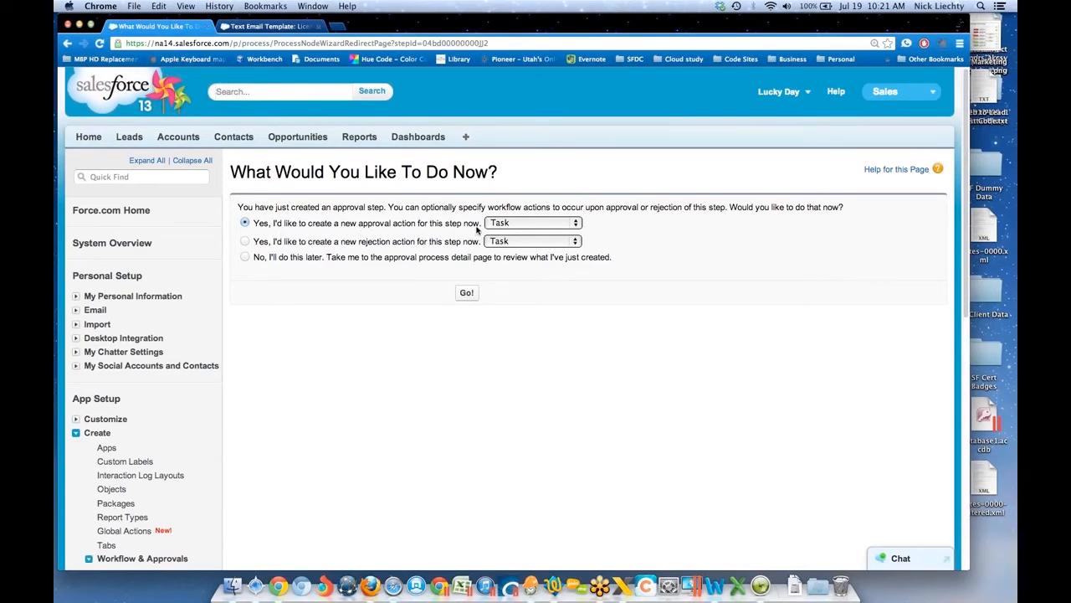
Choose to create a new Field Update as the approval action for this step.
click(576, 225)
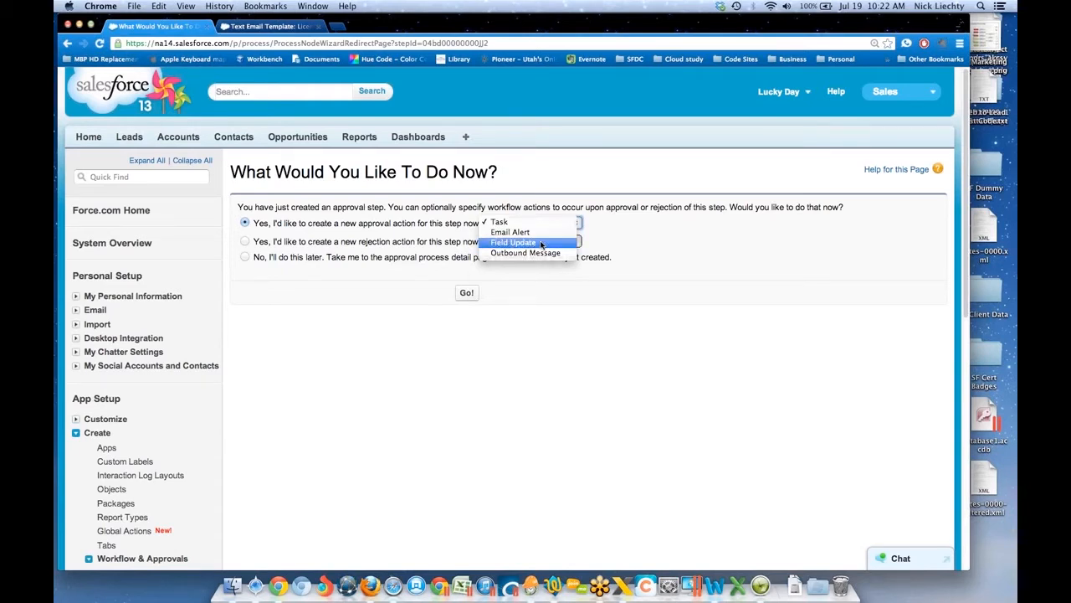
click(541, 242)
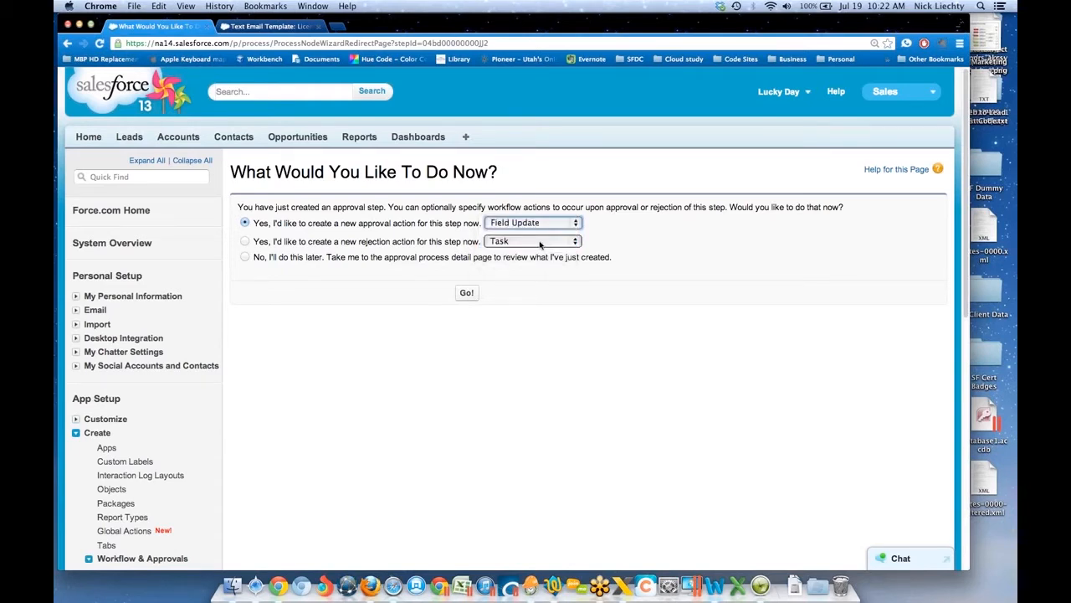
click(466, 294)
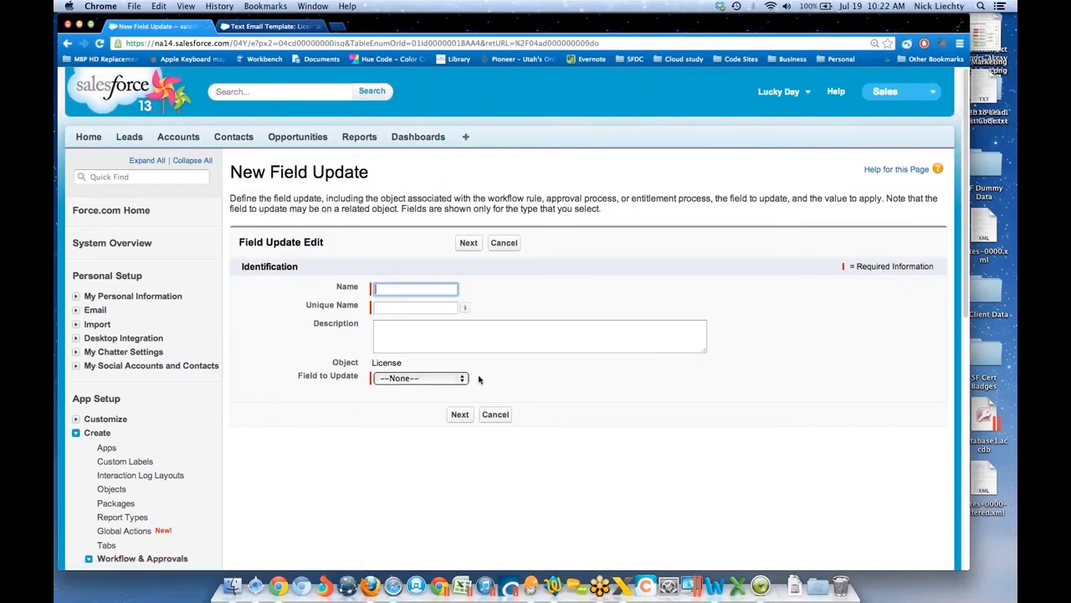
Name the field update License Approved, with License_Approval_Given as its unique name.
click(427, 288)
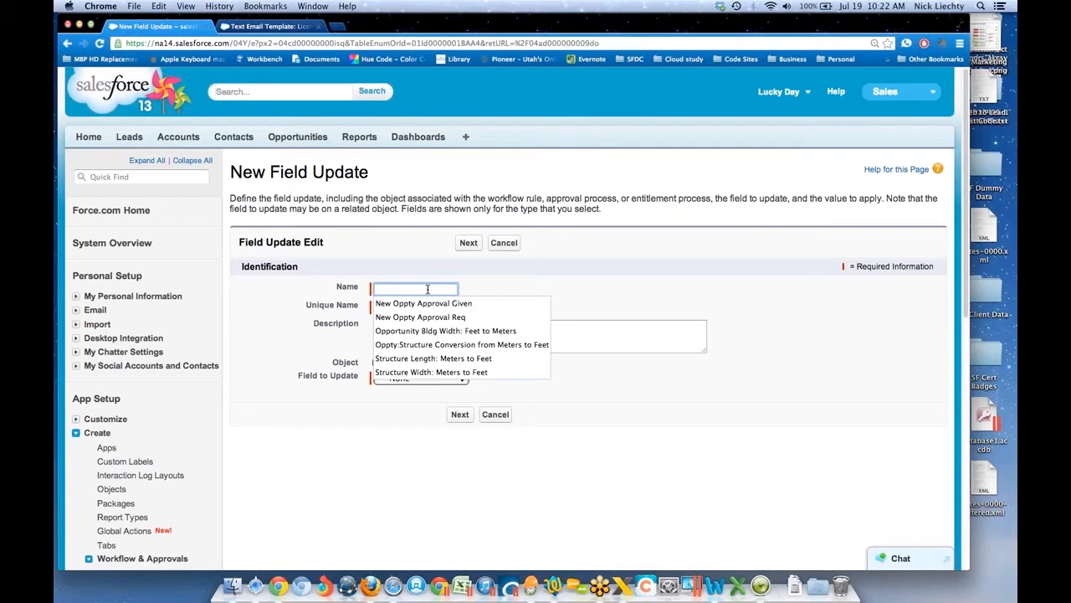
text(Licen)
key(Down)
key(Return)
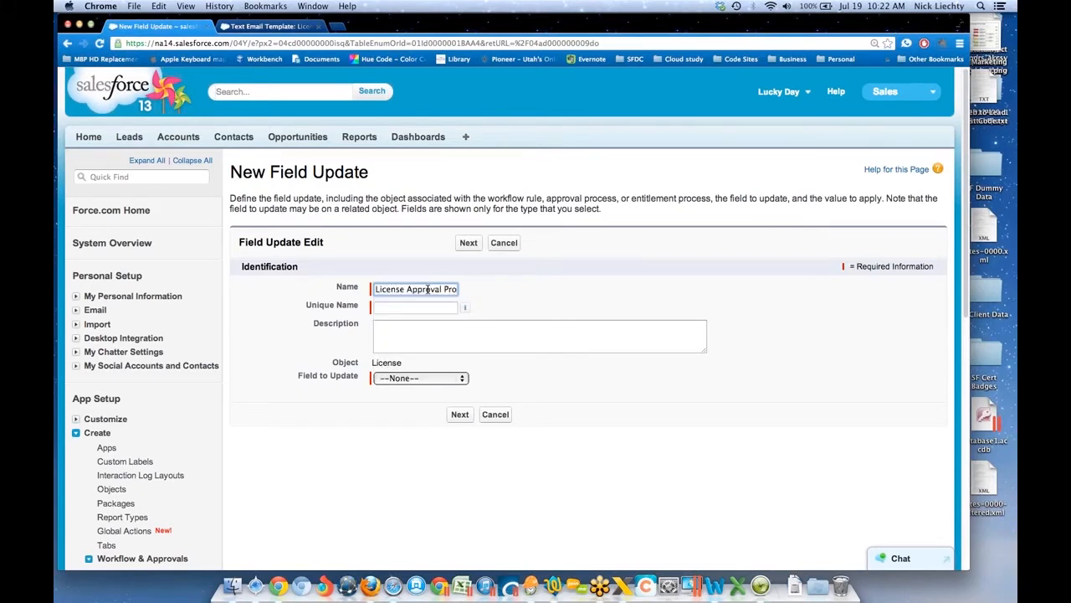
double_click(443, 289)
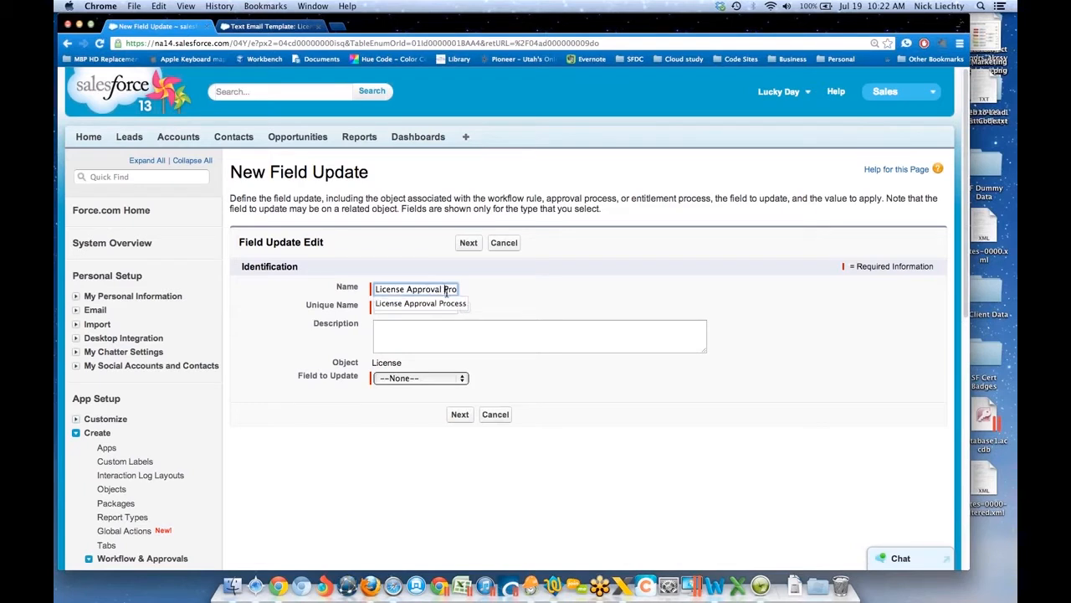
text(Given)
key(Tab)
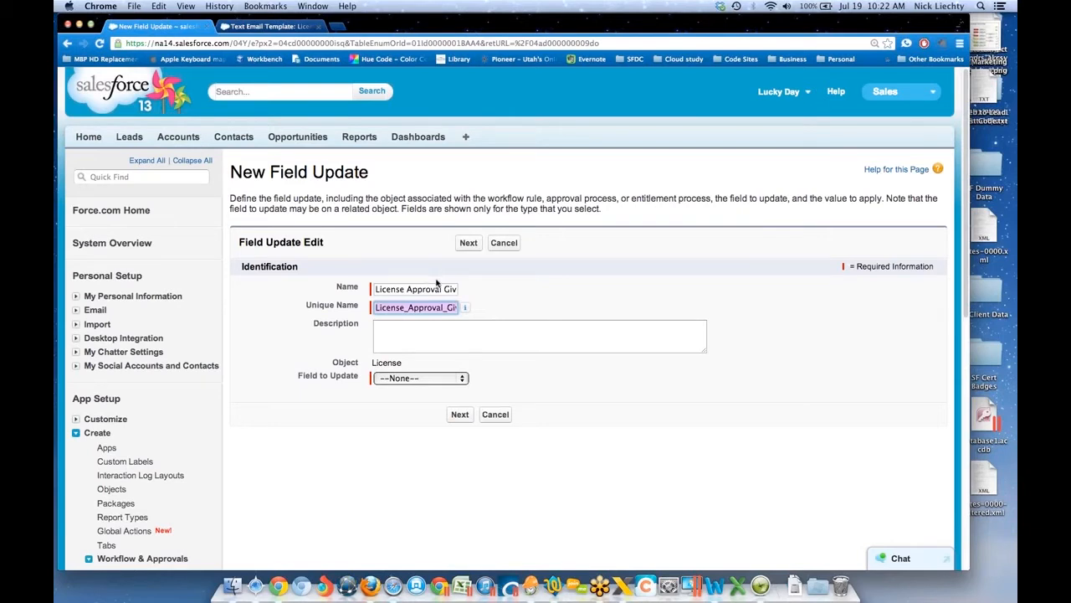
click(436, 289)
triple_click(436, 289)
text(License Approved)
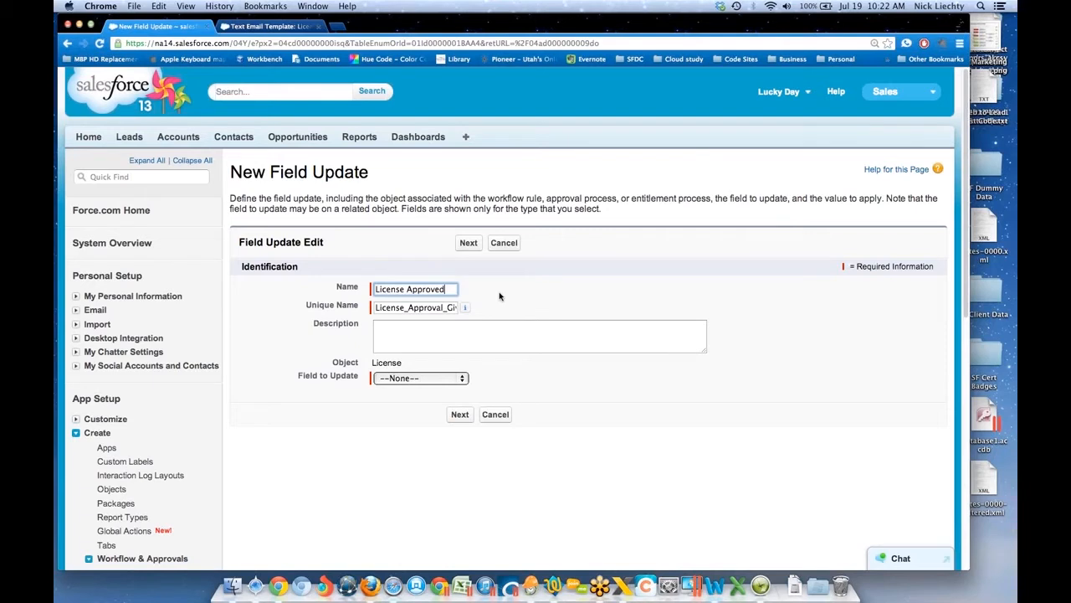
Make the field update set the Approval Given? checkbox to True, then save it and begin another field update.
click(455, 378)
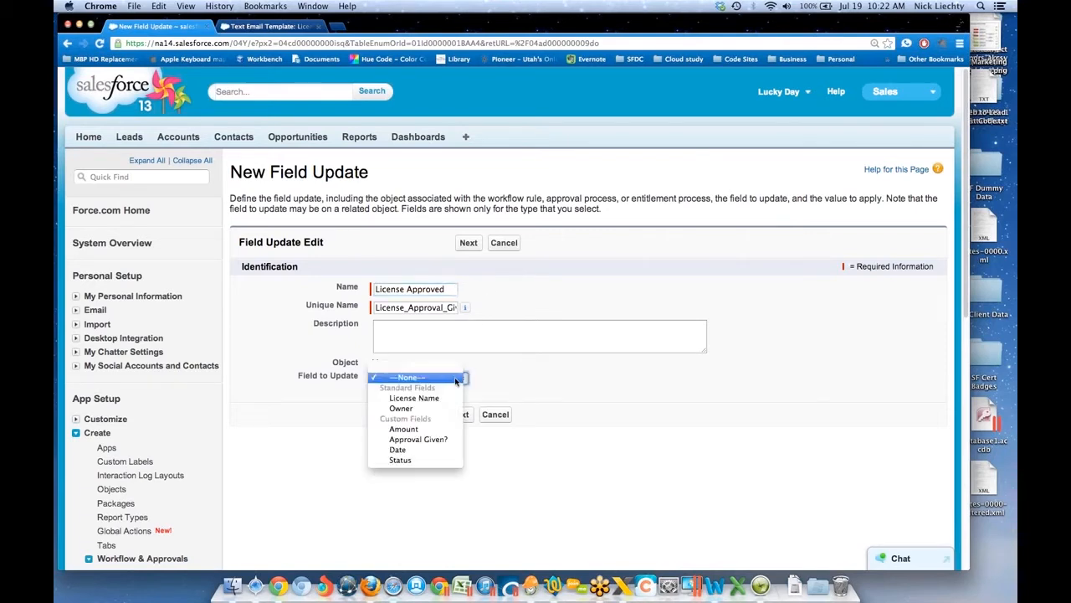
click(453, 440)
scroll(452, 444, down, 1)
click(405, 460)
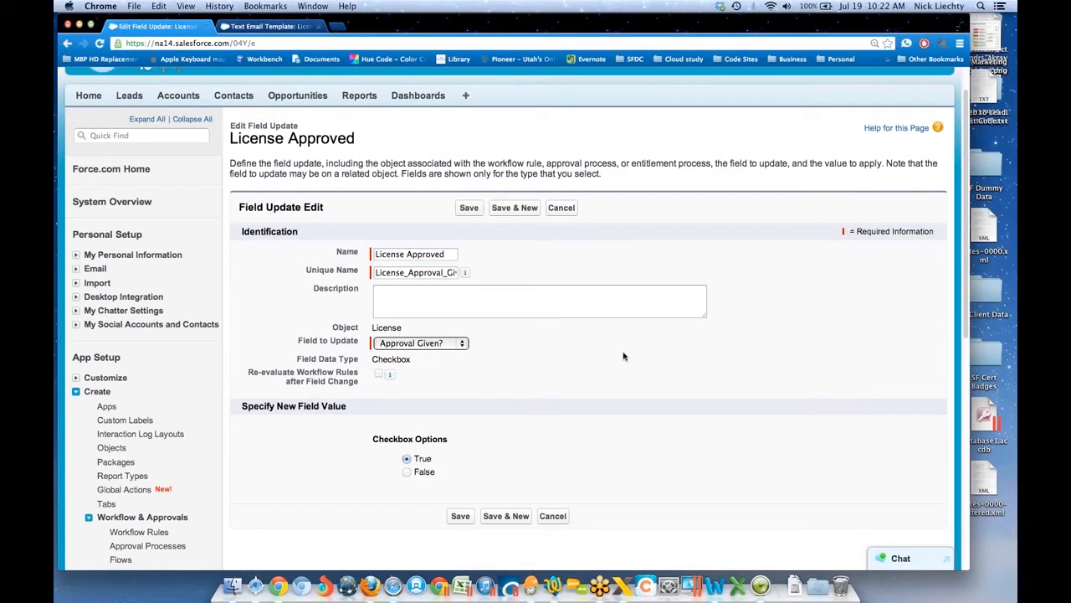
click(504, 209)
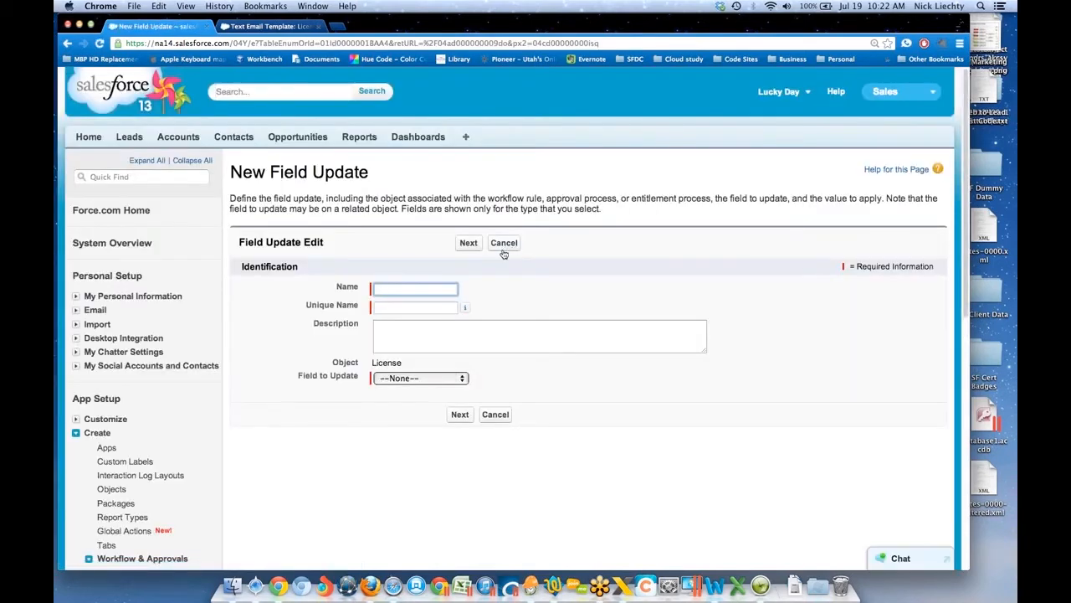
Name the second field update License Approved: Status and let its unique name fill in from that.
click(446, 286)
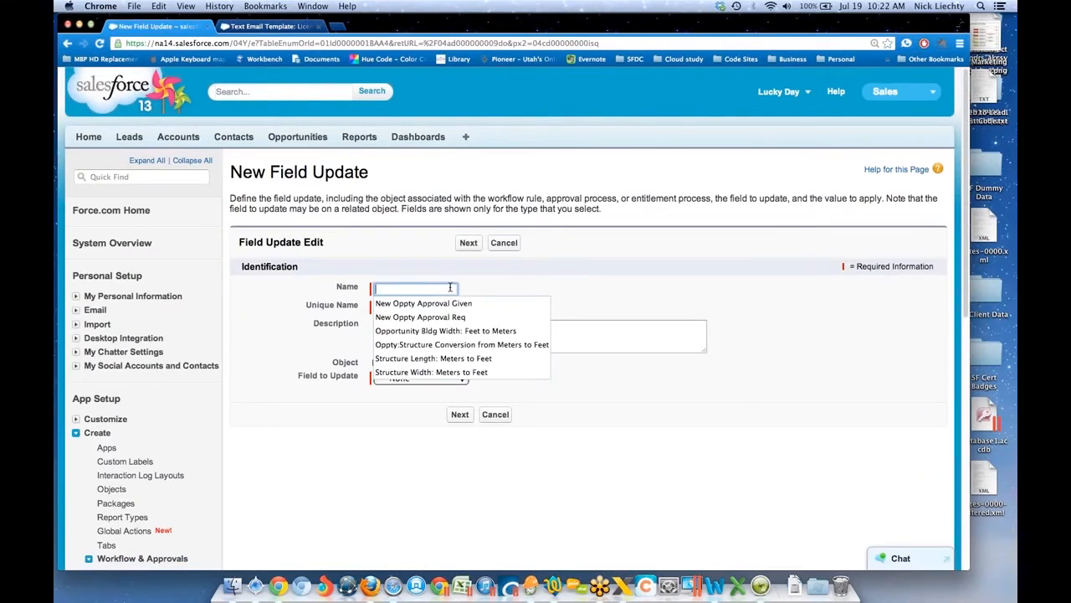
text(Licen)
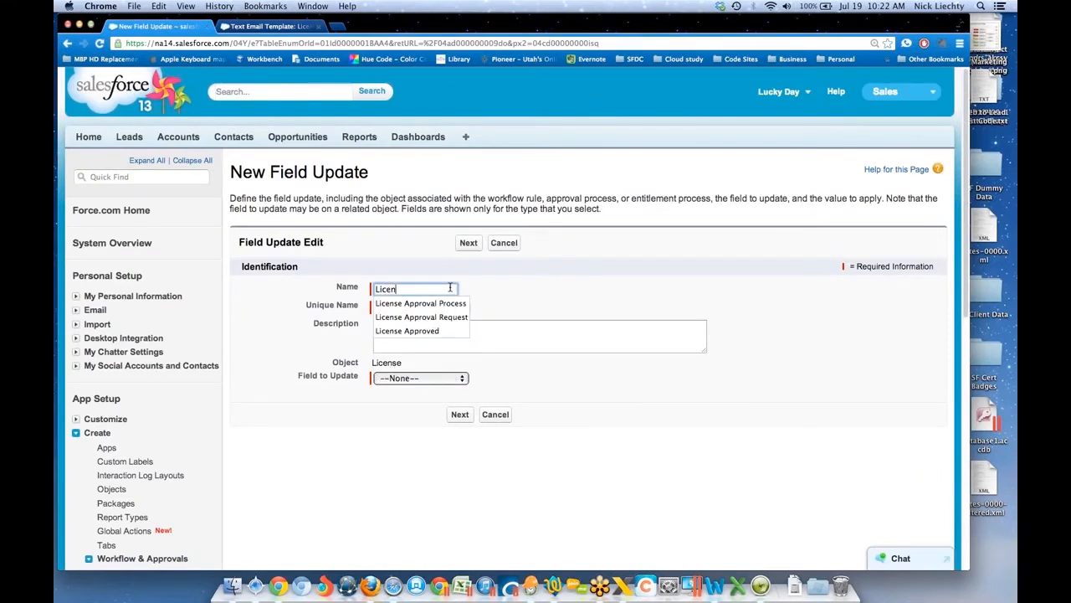
key(Down)
key(Down)
key(Down)
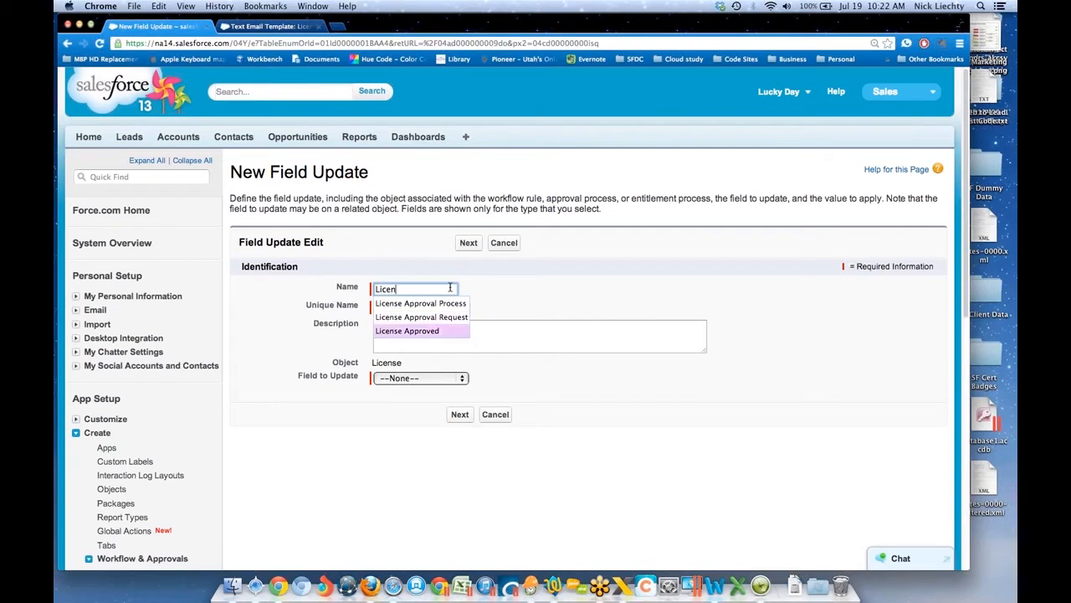
key(Return)
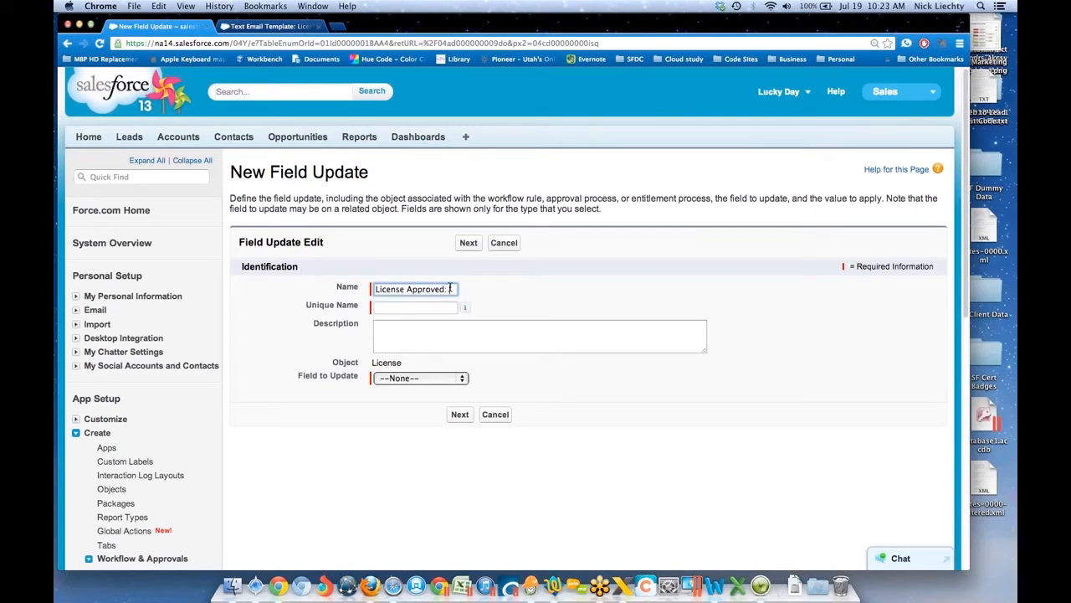
text(: Status)
key(Tab)
Select Status as the License field to update.
key(Tab)
key(Tab)
key(Down)
key(Down)
key(Down)
key(Down)
key(Down)
key(Down)
key(Down)
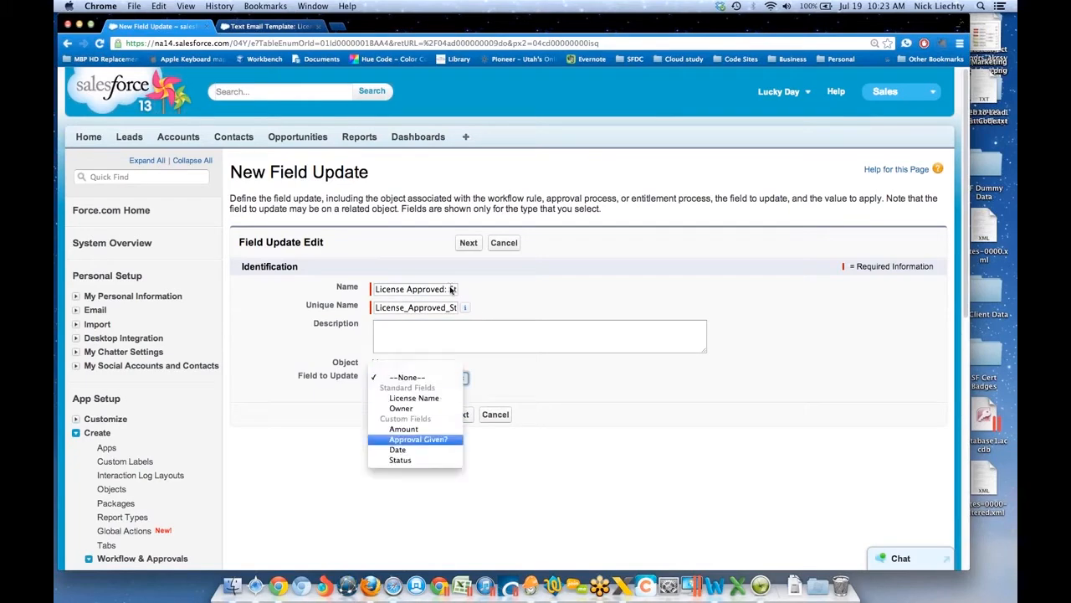
key(Return)
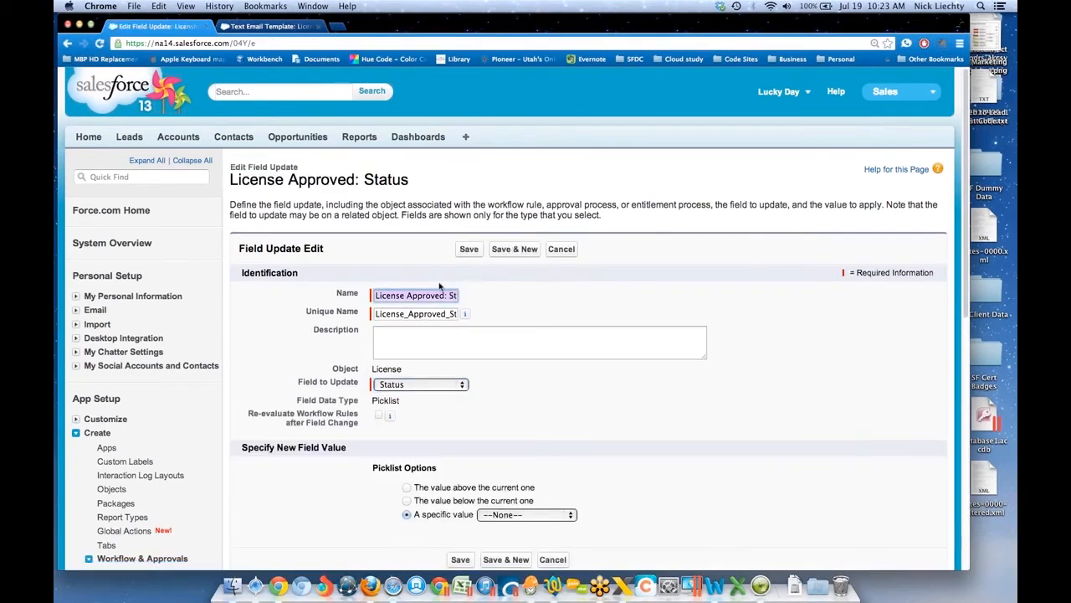
Set the new Status field value to the specific value Approved and save the field update.
scroll(431, 374, down, 2)
scroll(431, 374, down, 2)
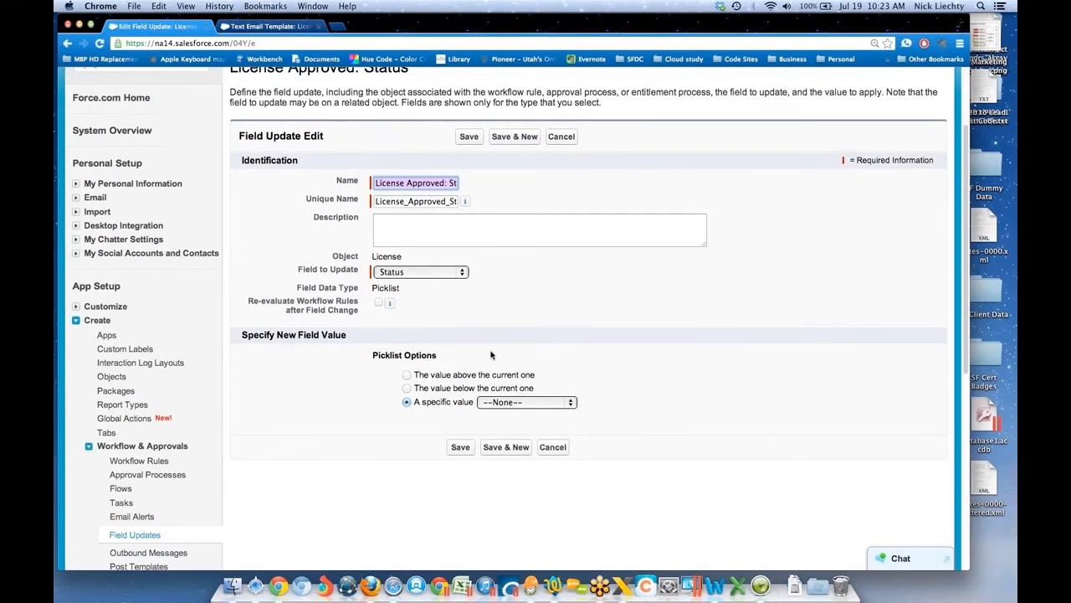
click(497, 403)
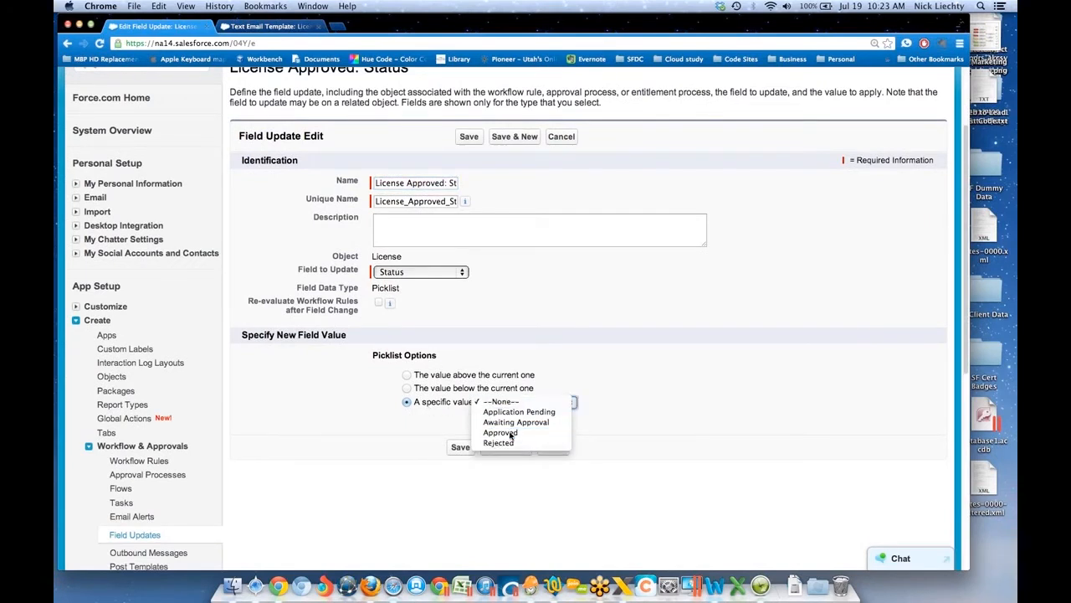
click(506, 431)
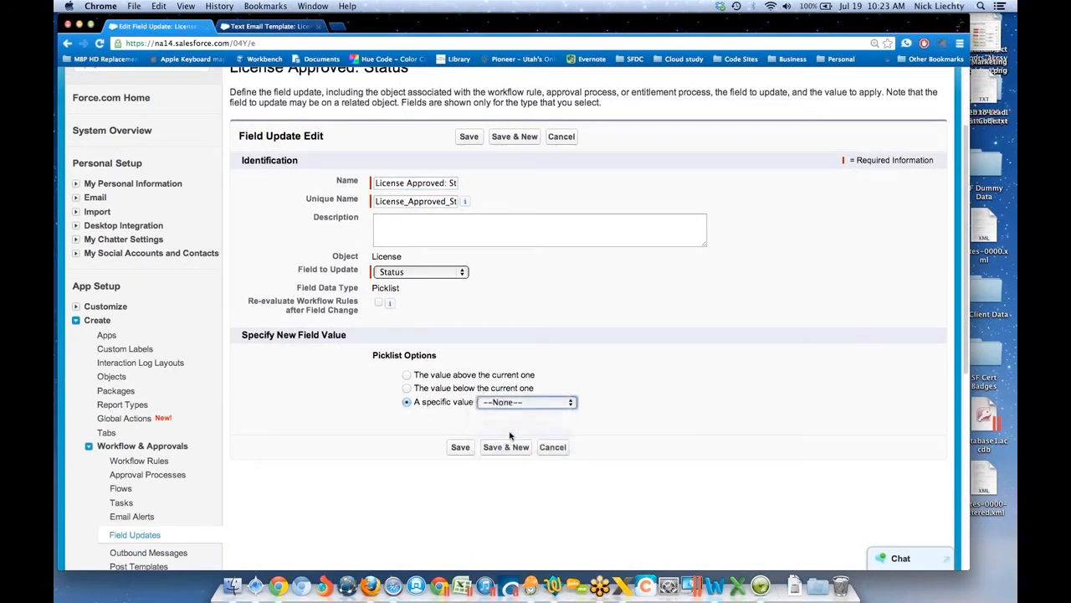
click(467, 450)
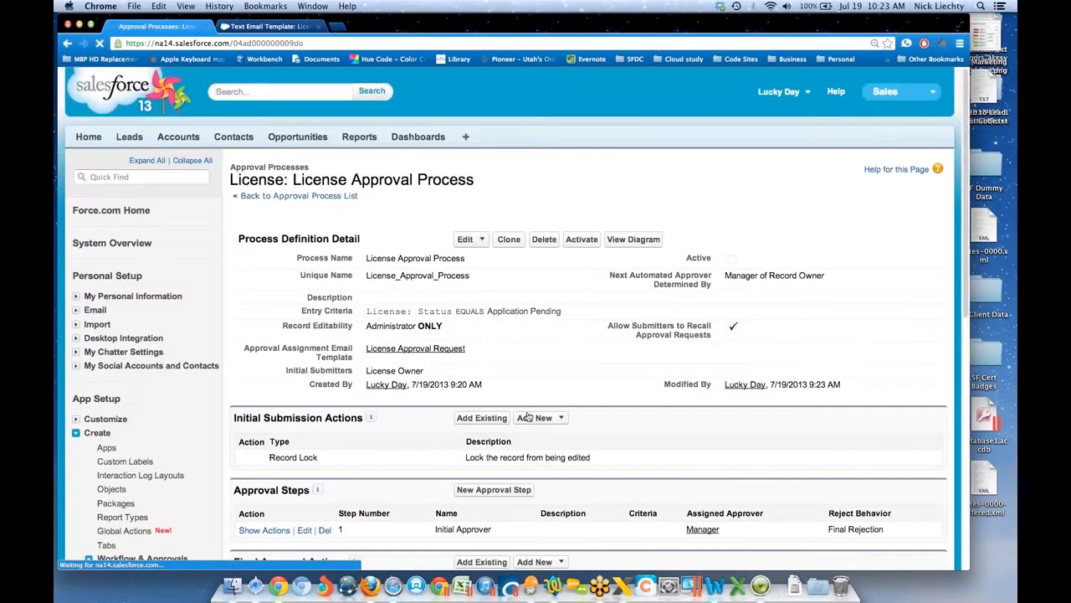
scroll(569, 349, down, 3)
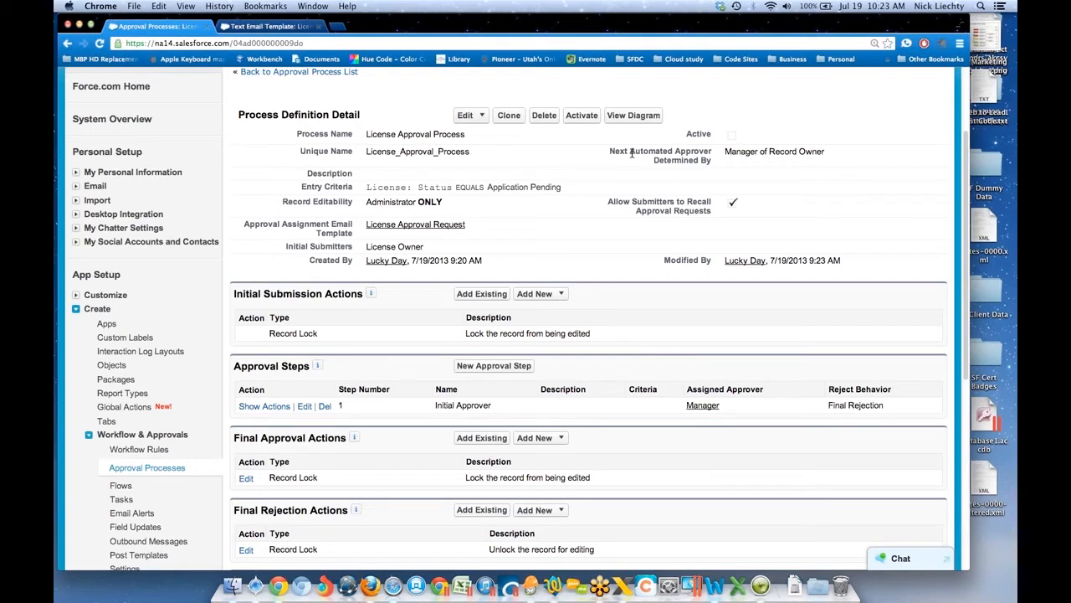
click(1005, 48)
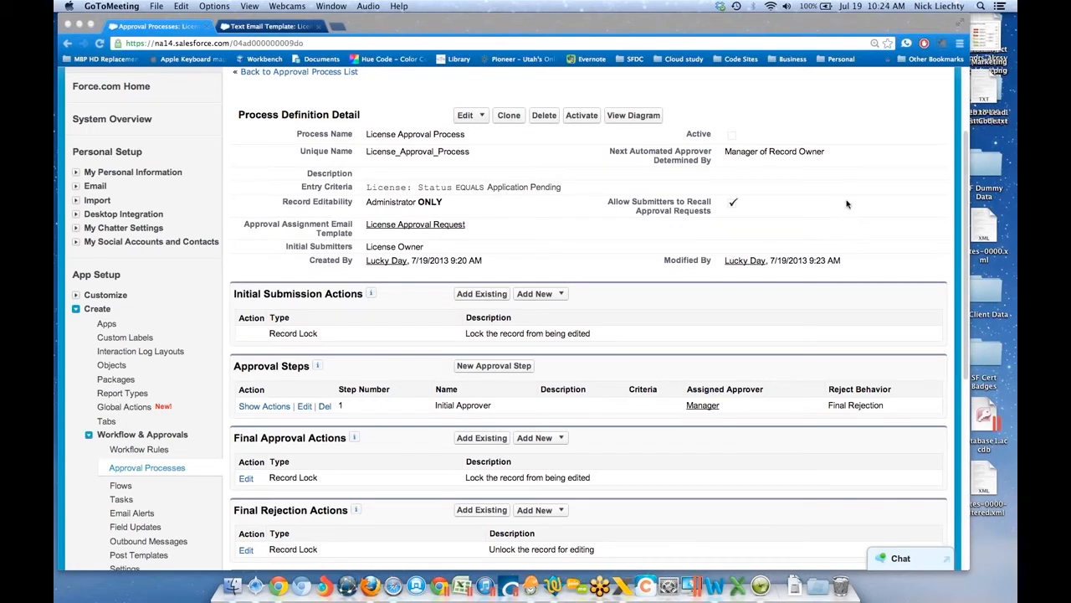
click(745, 116)
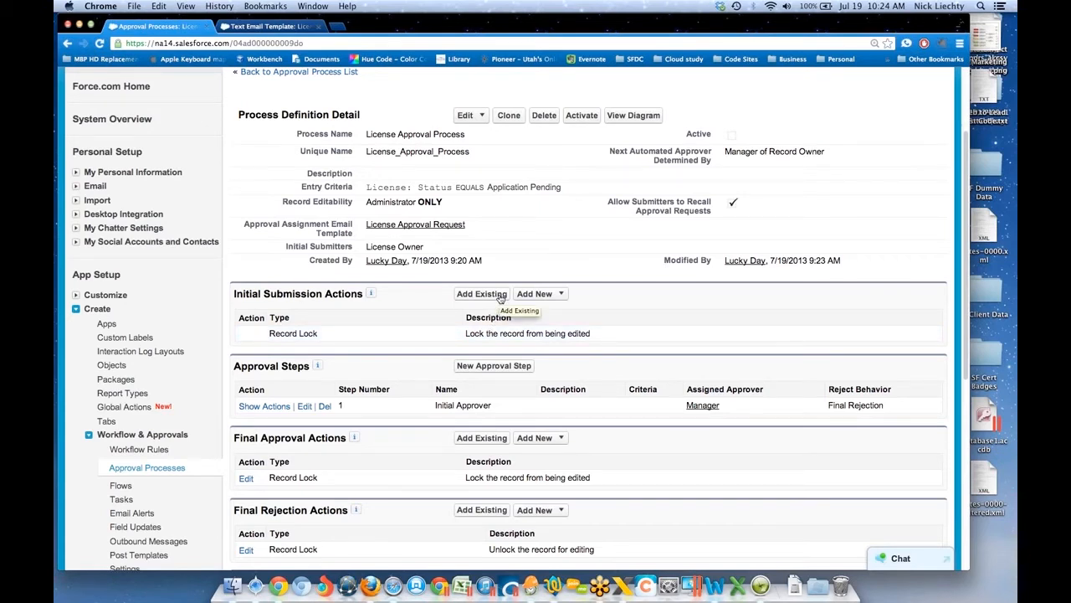
Start a new field update under the initial submission actions of the License approval process.
click(272, 407)
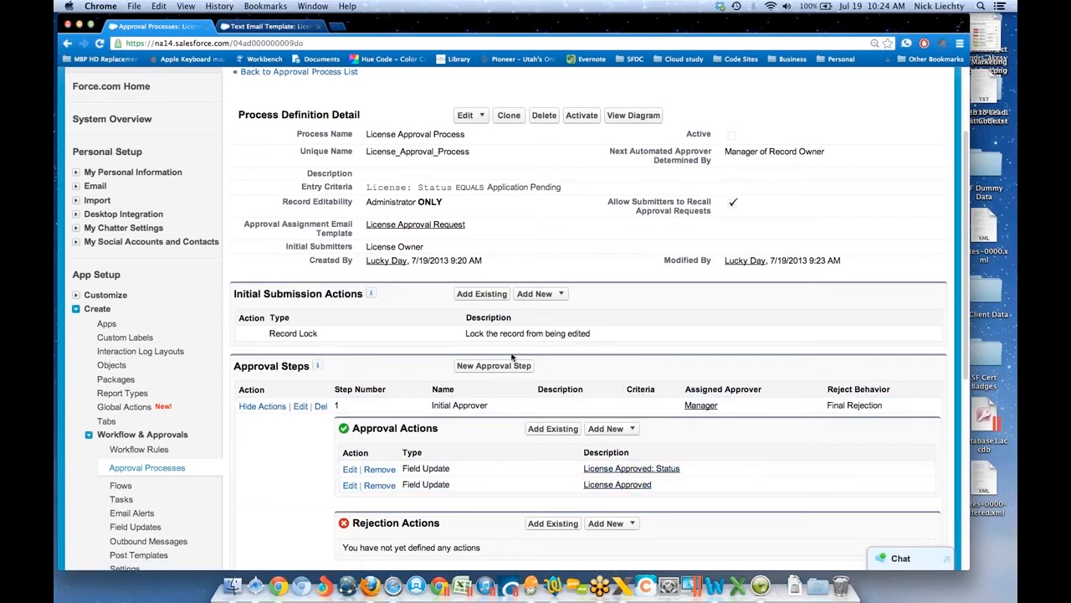
click(536, 297)
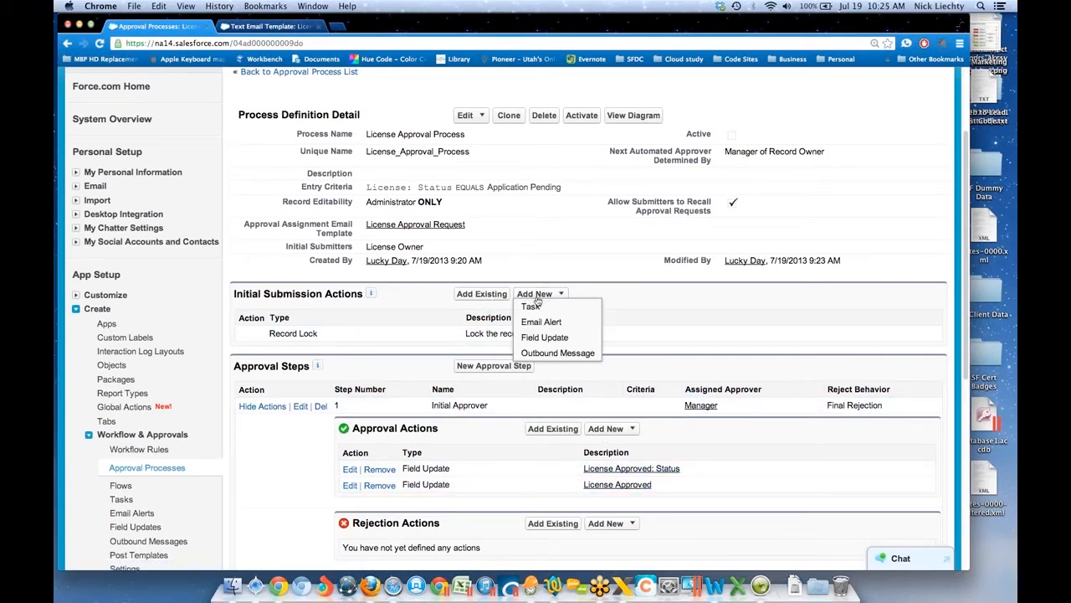
click(549, 338)
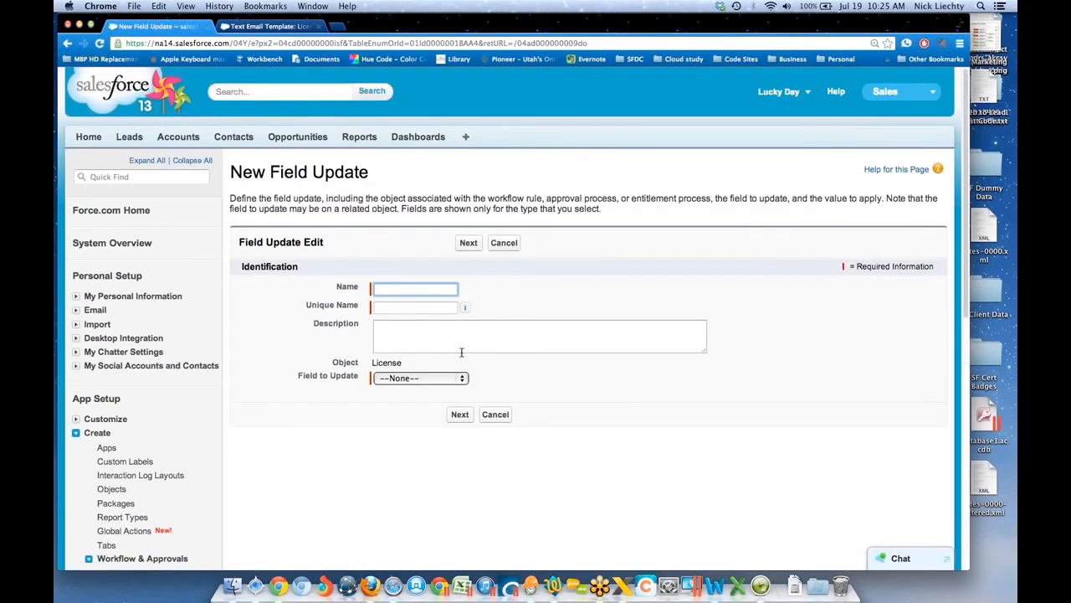
Name the field update License Approved: Status Pending and let its unique name fill in from that.
text(Lic)
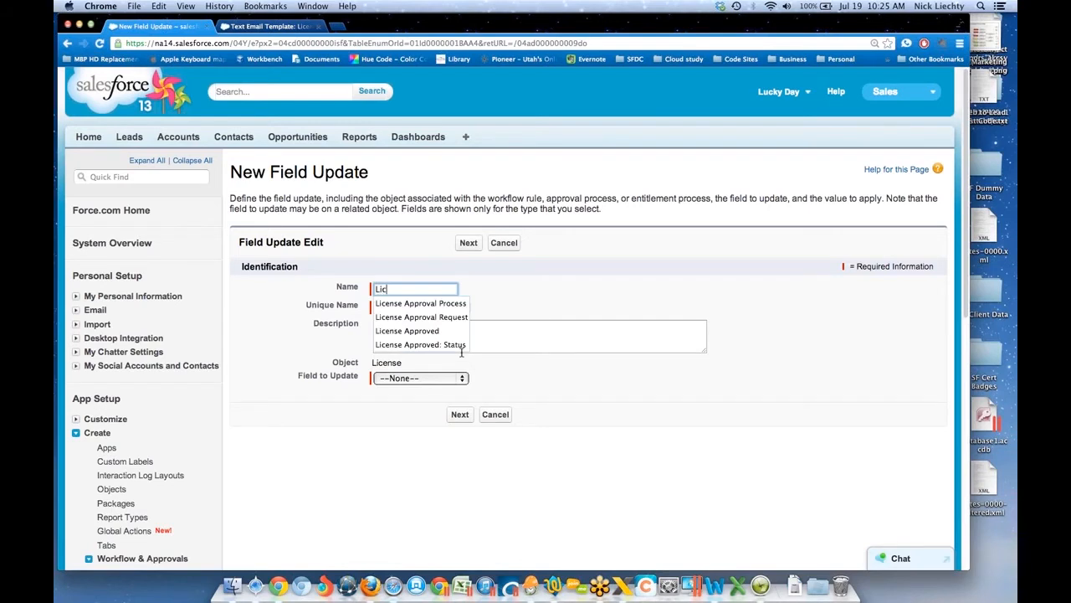
click(461, 350)
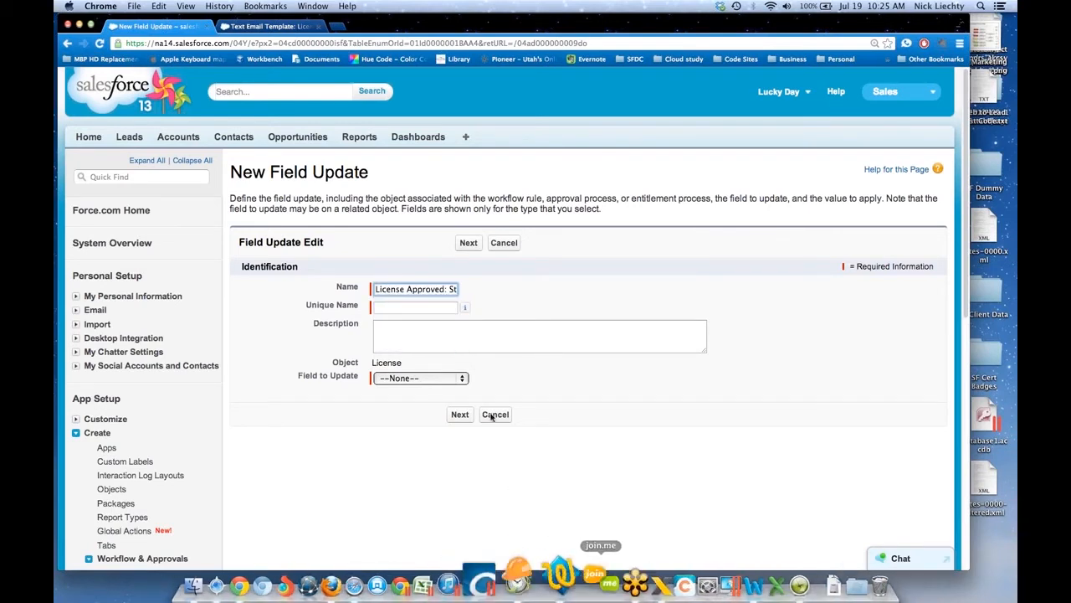
click(456, 289)
key(Right)
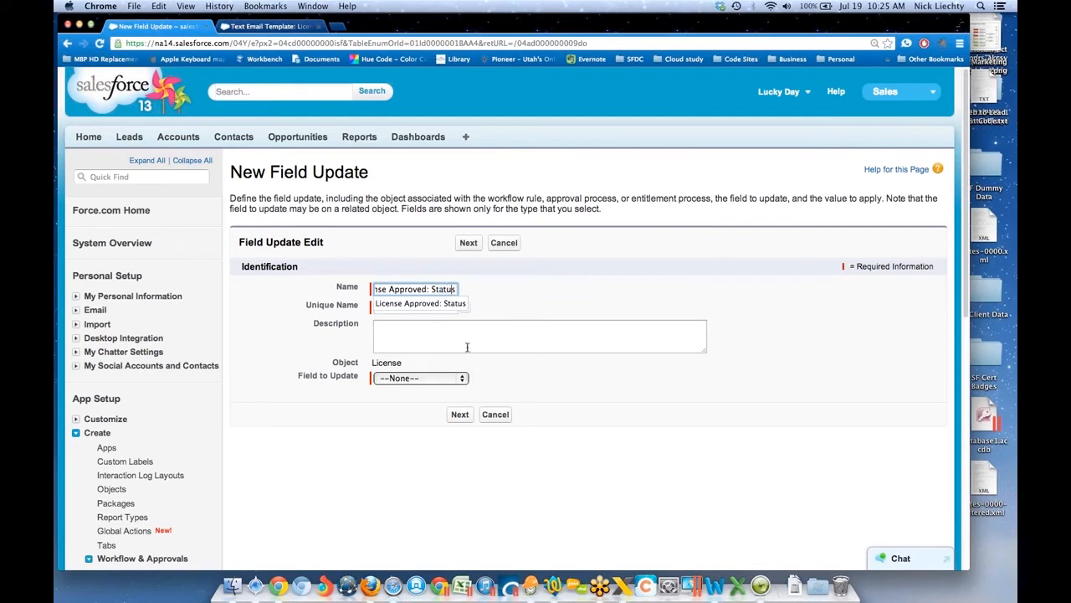
key(BackSpace)
key(BackSpace)
key(BackSpace)
key(BackSpace)
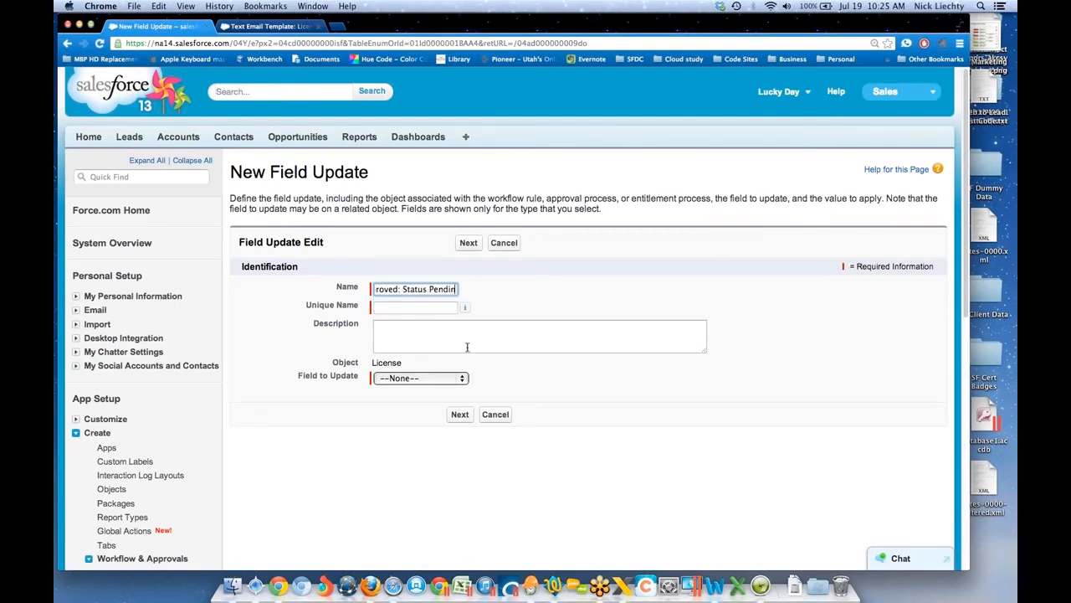
key(Tab)
key(Tab)
key(Tab)
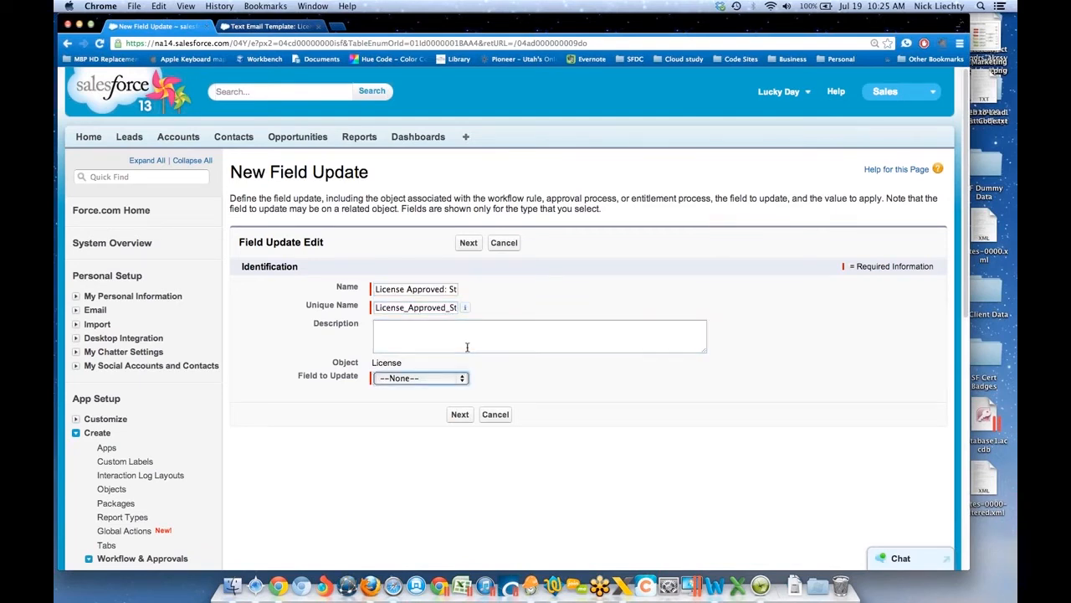
Make the field update set the License Status field to the specific value Awaiting Approval, and save it.
key(s)
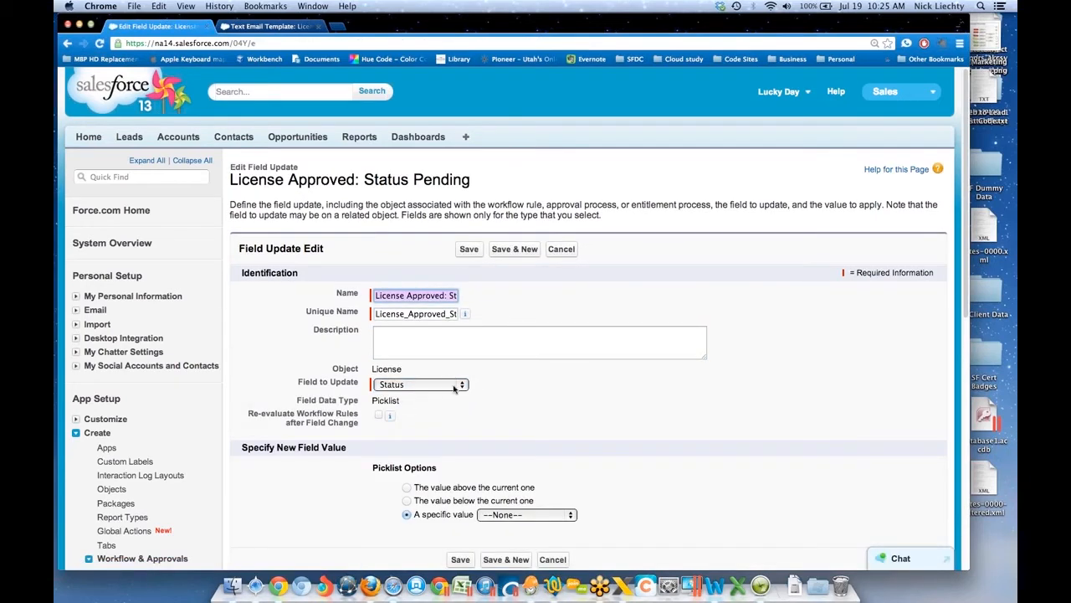
scroll(541, 443, down, 2)
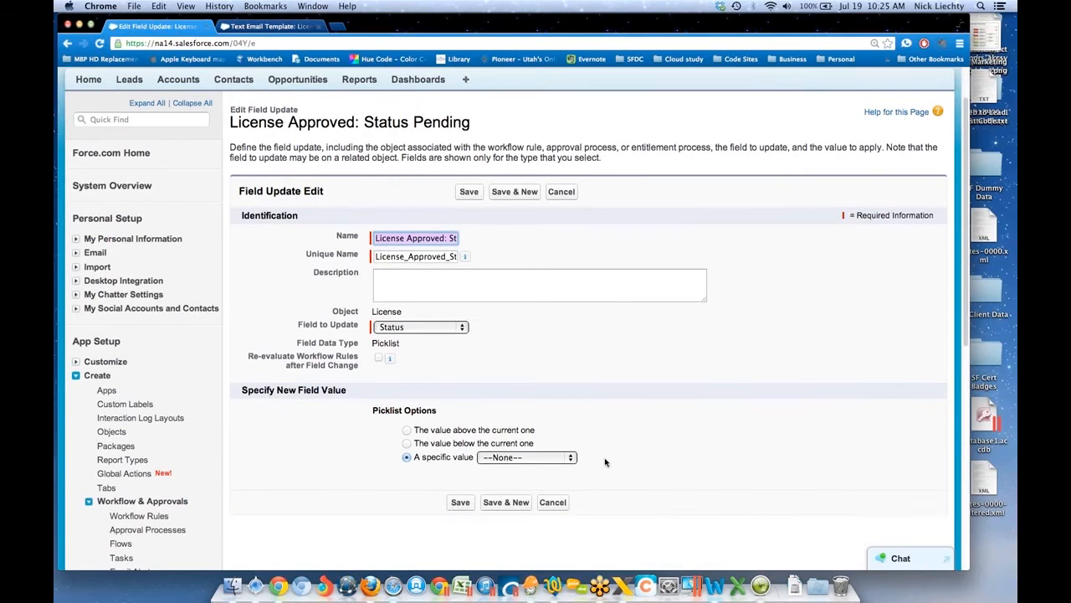
click(561, 459)
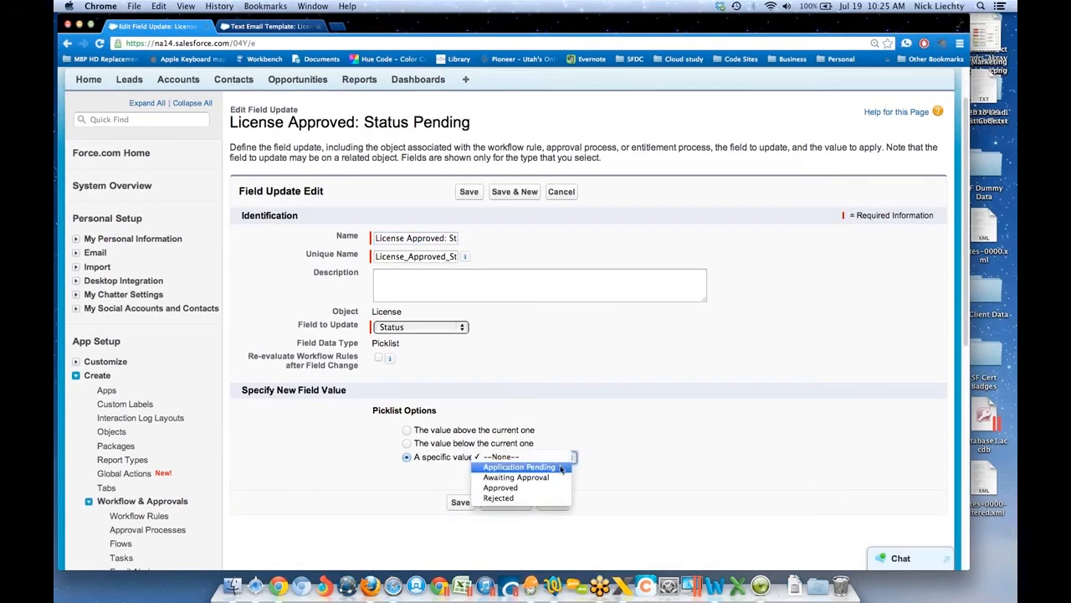
click(550, 480)
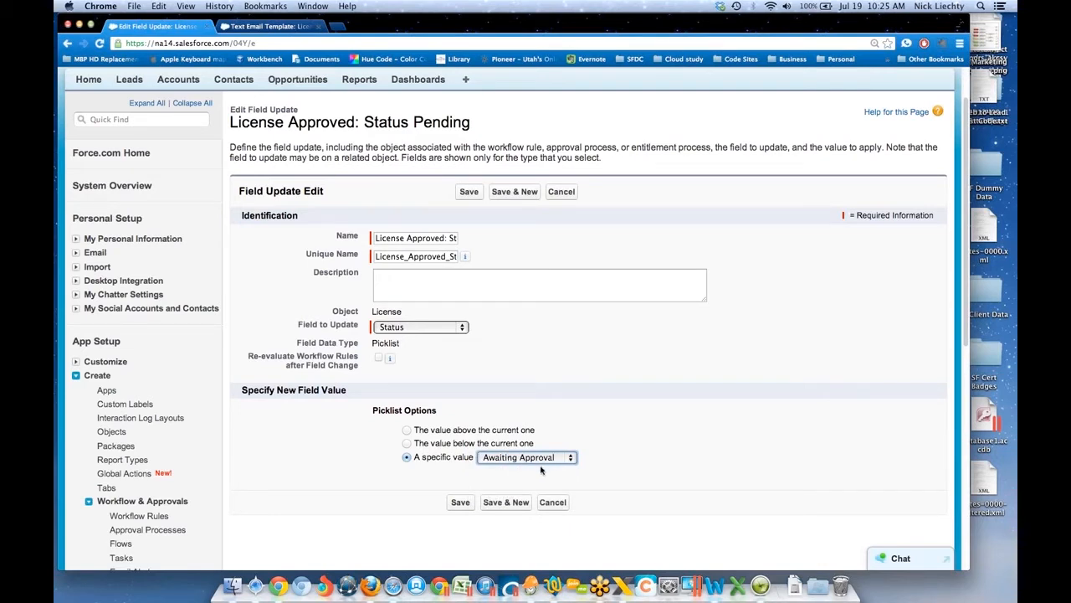
click(461, 503)
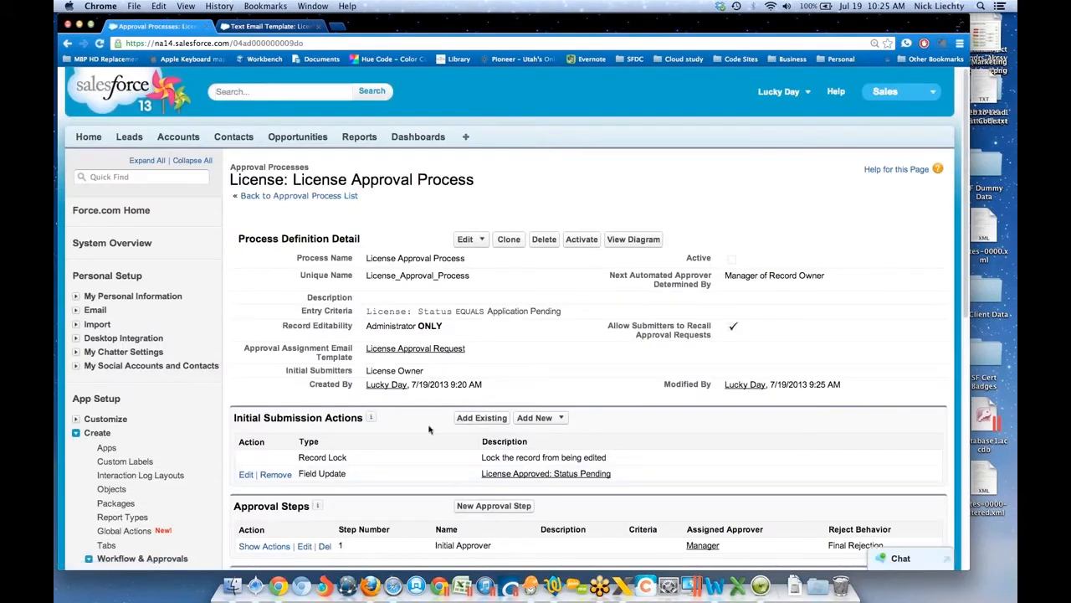
Show the Initial Approver step's actions and start a new field update under its rejection actions.
scroll(391, 408, down, 2)
scroll(391, 409, down, 2)
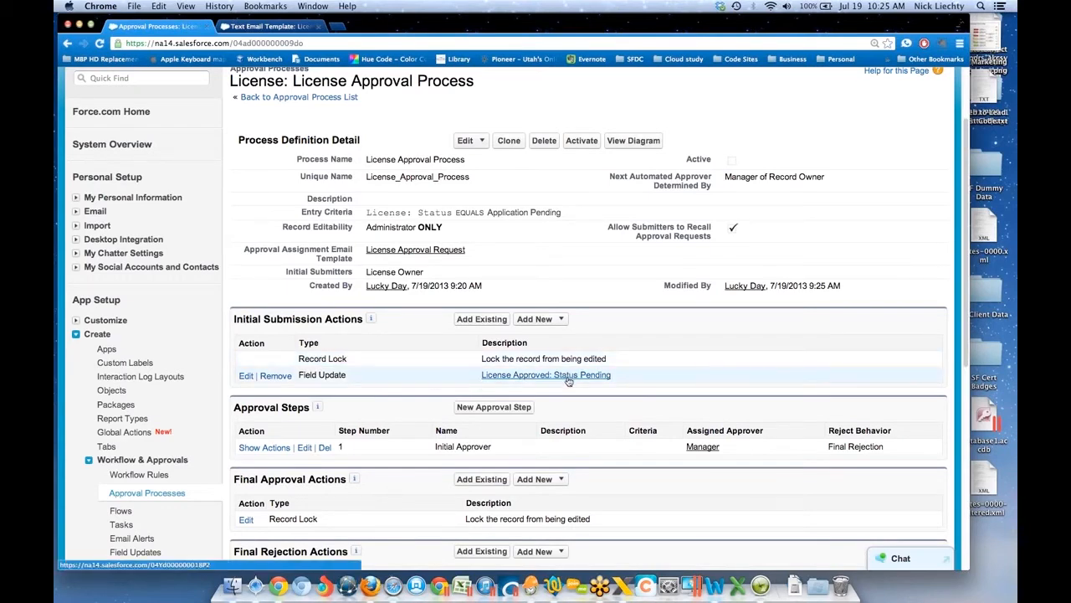
scroll(566, 389, down, 3)
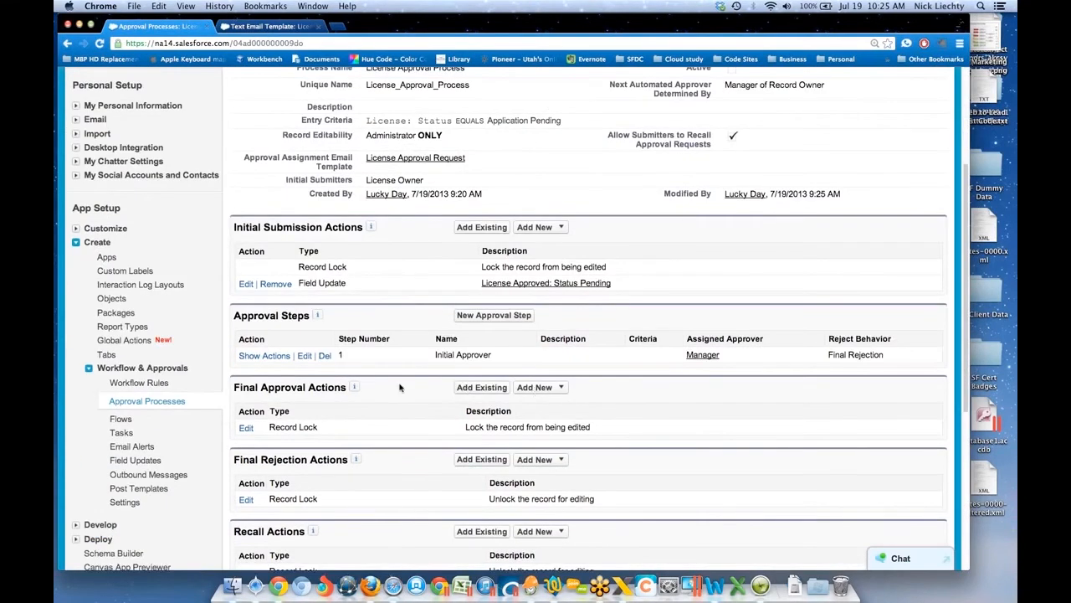
click(261, 355)
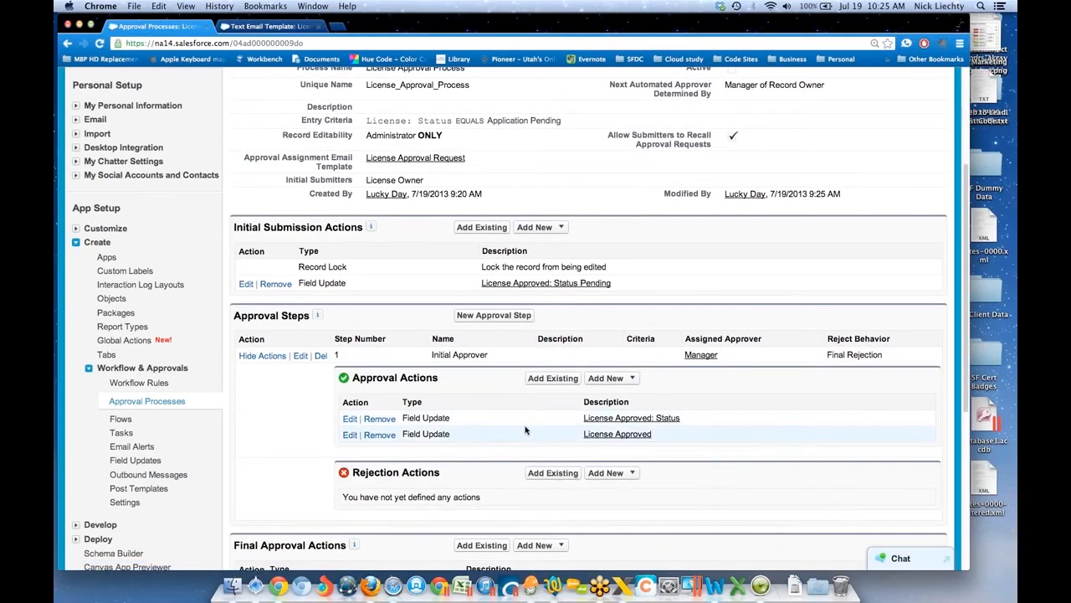
scroll(523, 429, down, 2)
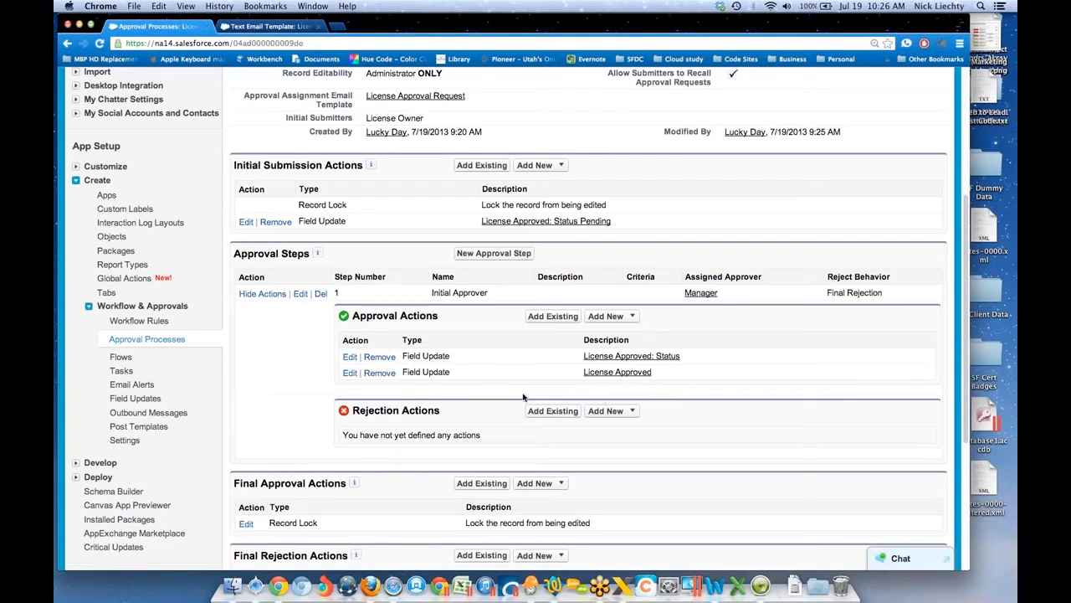
click(607, 411)
click(604, 455)
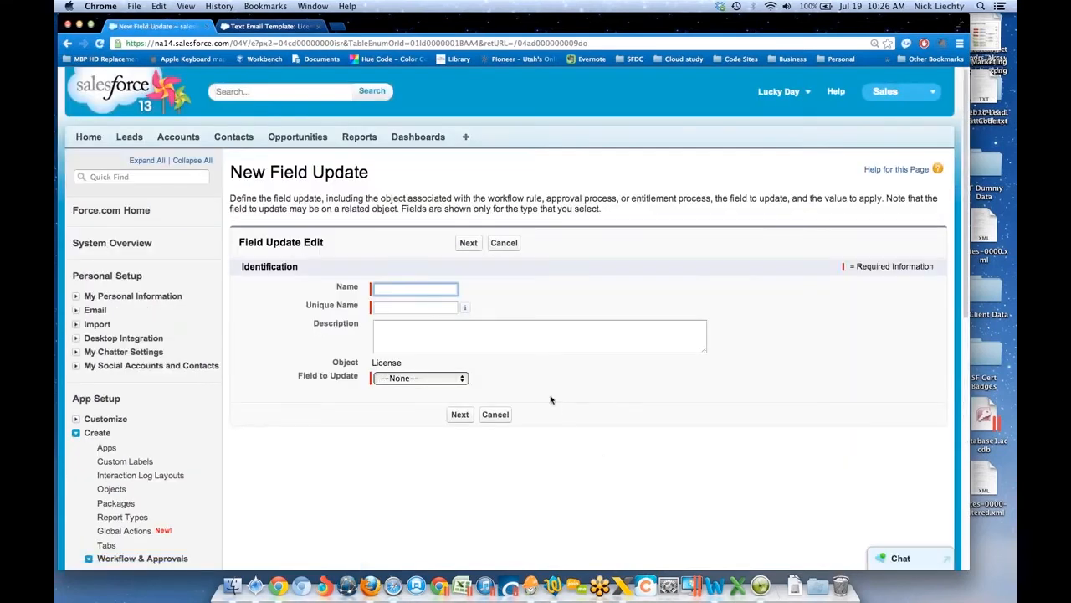
Name the rejection field update License Rejected and let its unique name fill in from that.
text(Li)
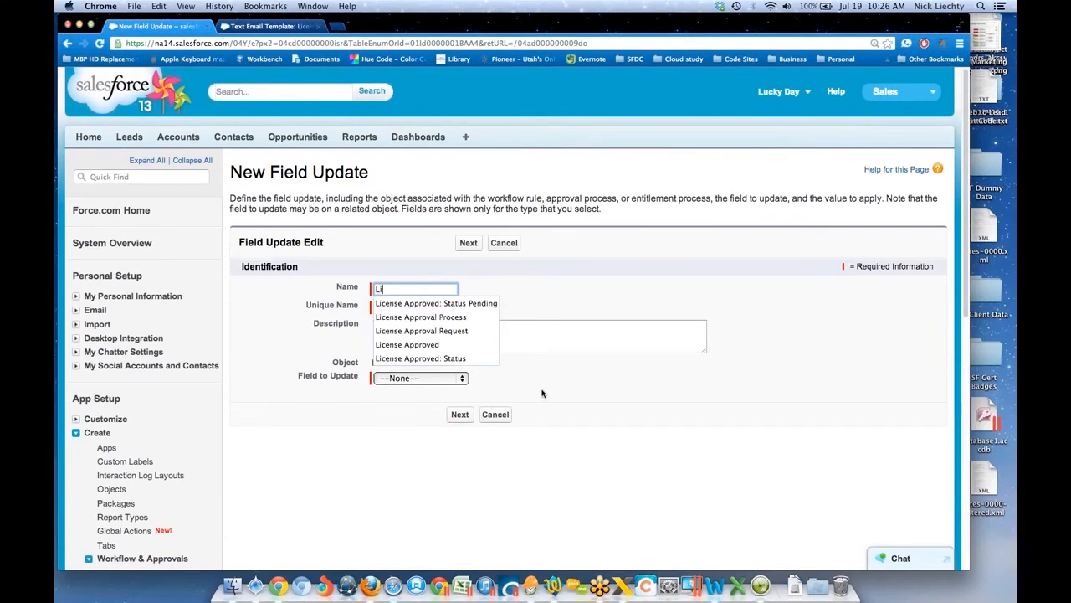
text(cence)
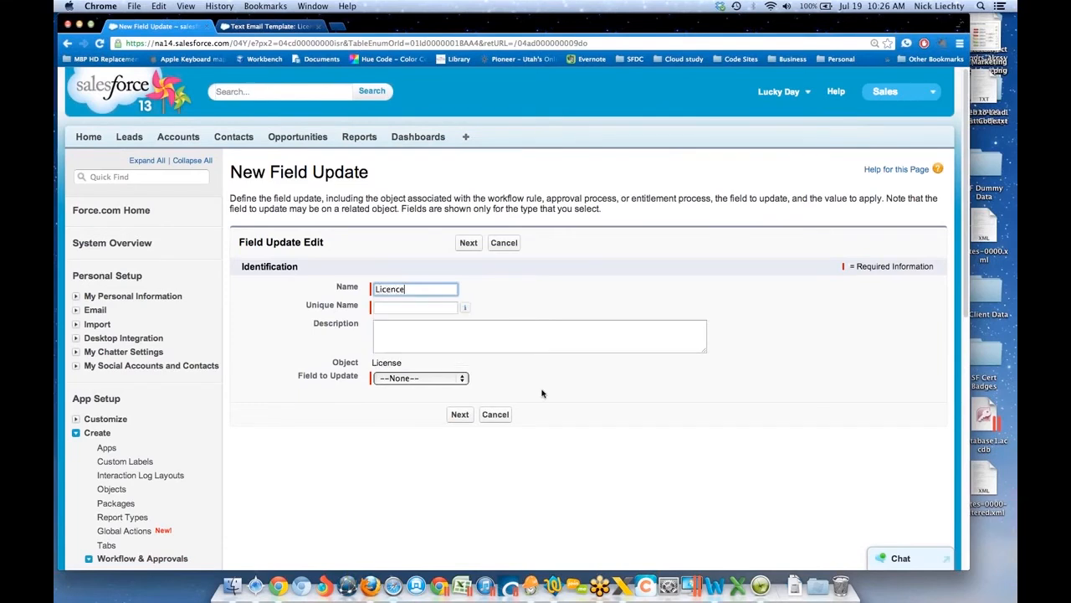
key(BackSpace)
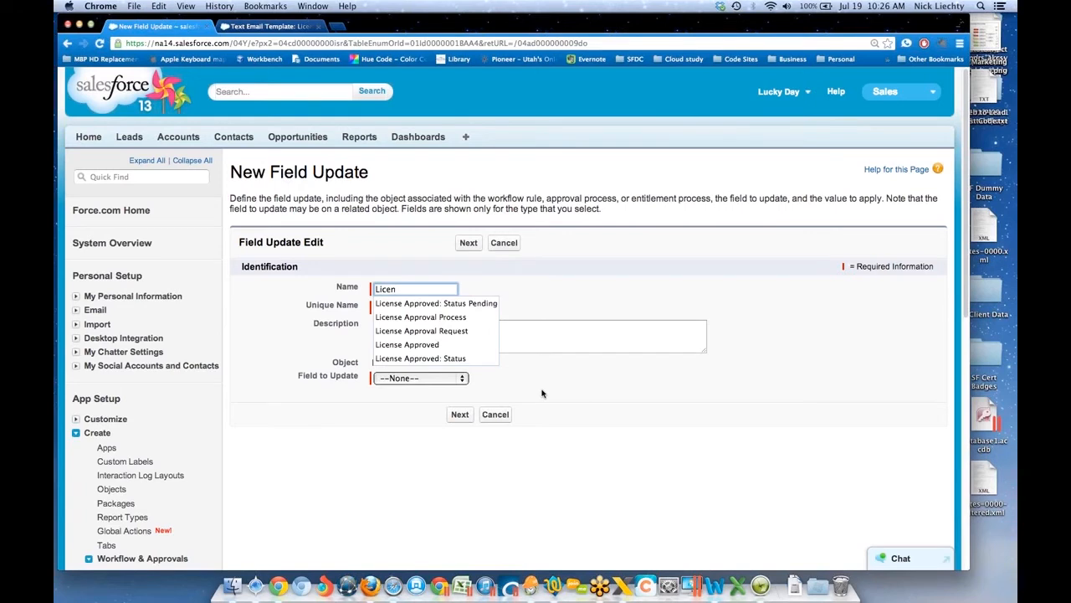
text(se Rejected)
key(Tab)
key(Tab)
key(Tab)
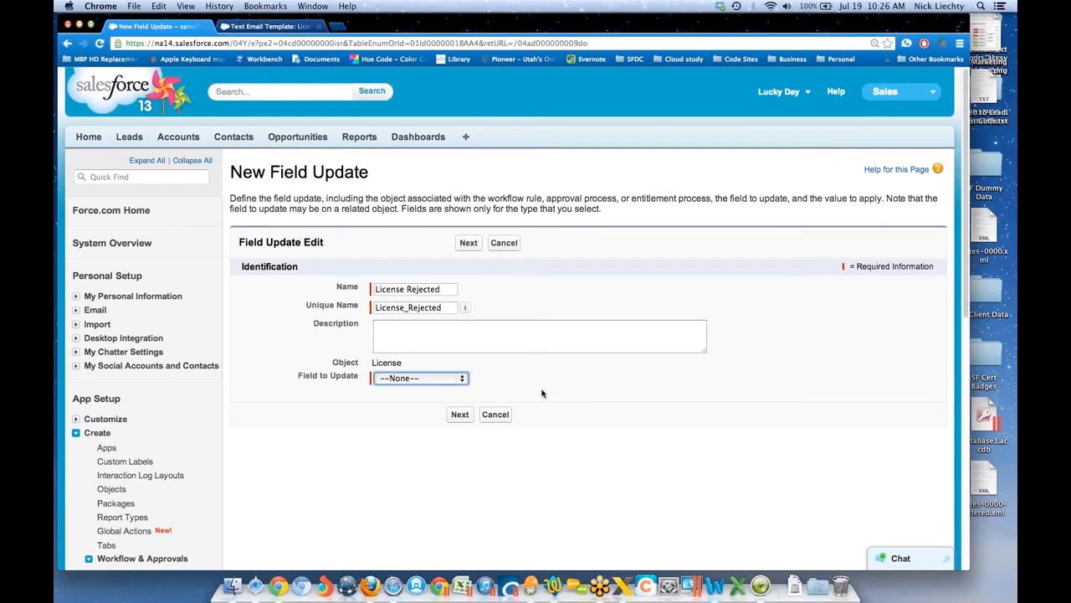
Choose Status as the field to update, set it to the specific value Rejected, and save the field update.
key(s)
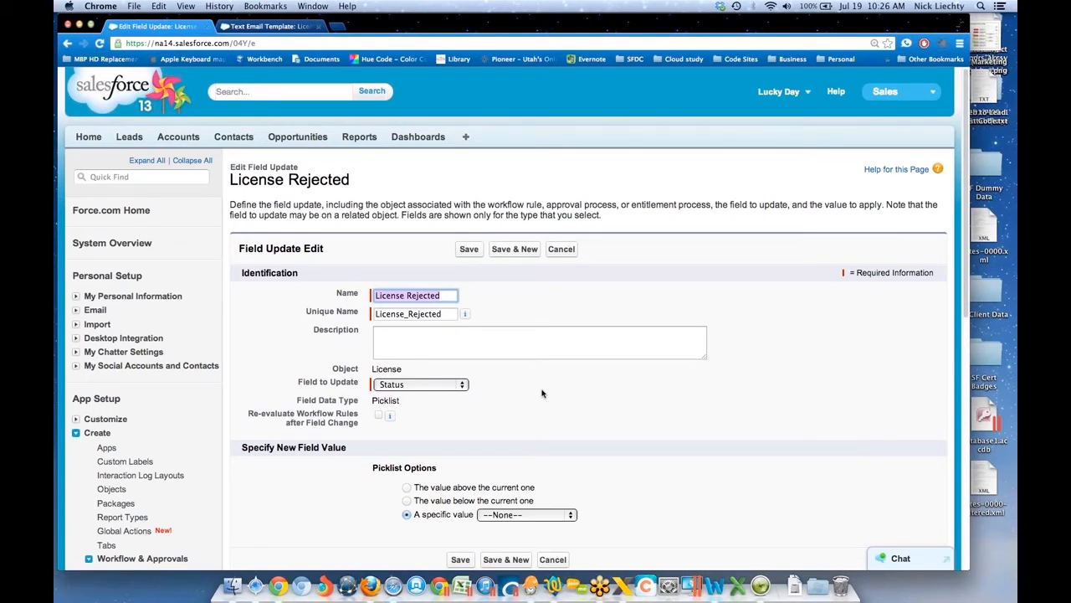
click(561, 512)
click(545, 554)
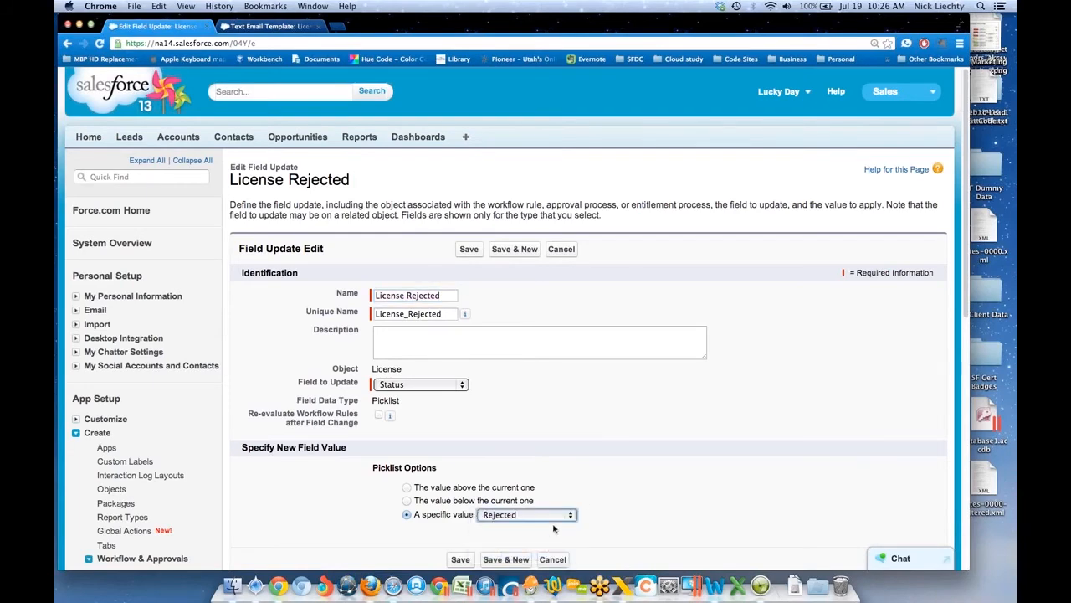
scroll(610, 477, down, 2)
click(463, 480)
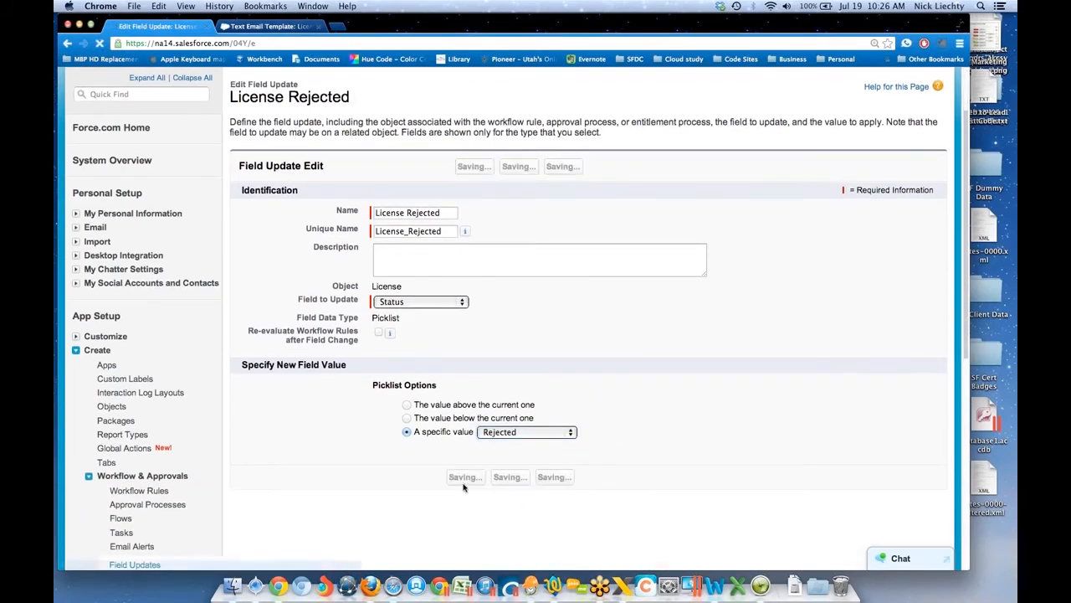
Review the Initial Approver step's approval and rejection actions along with the process's final approval, final rejection and recall actions.
scroll(683, 500, down, 4)
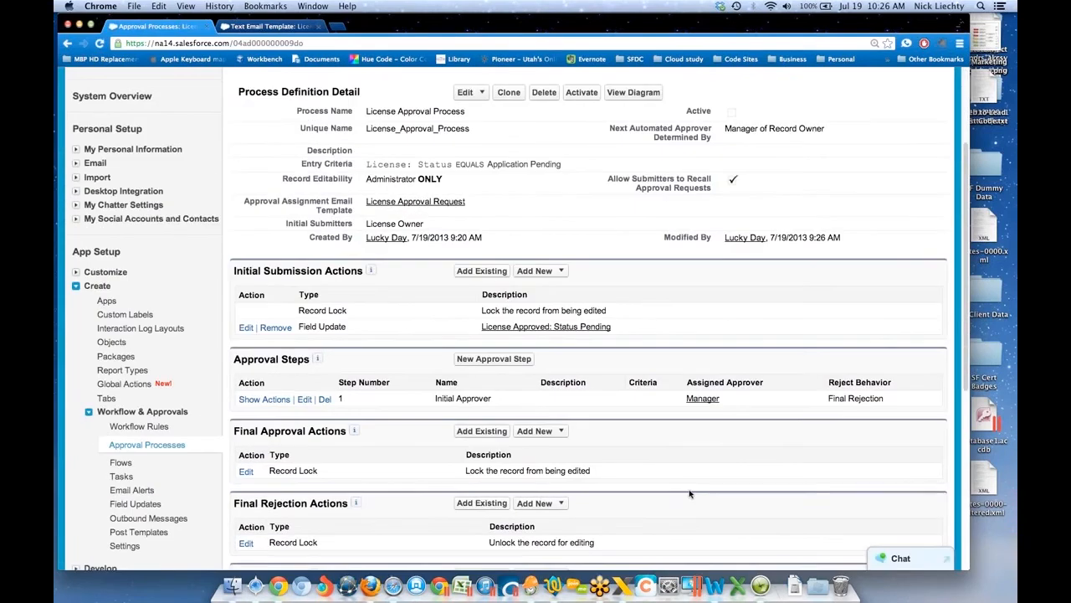
scroll(662, 454, down, 1)
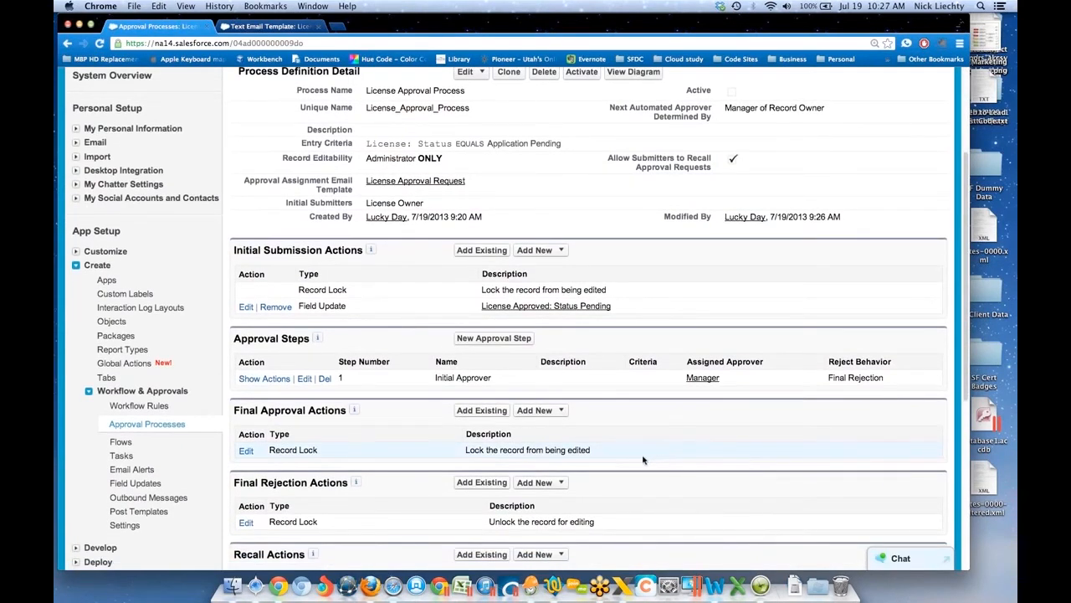
click(264, 379)
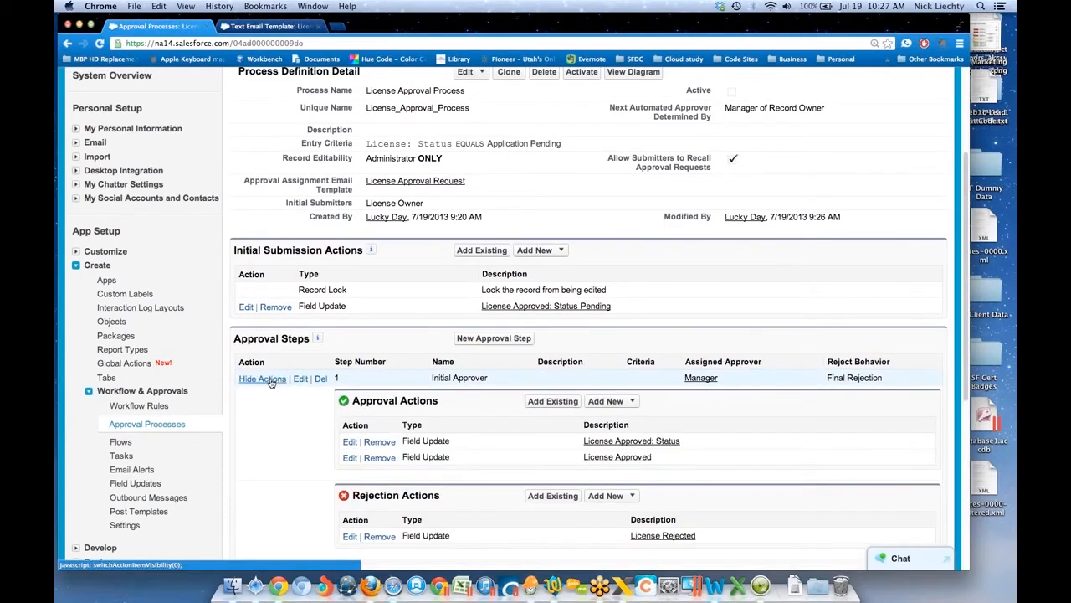
scroll(296, 332, down, 4)
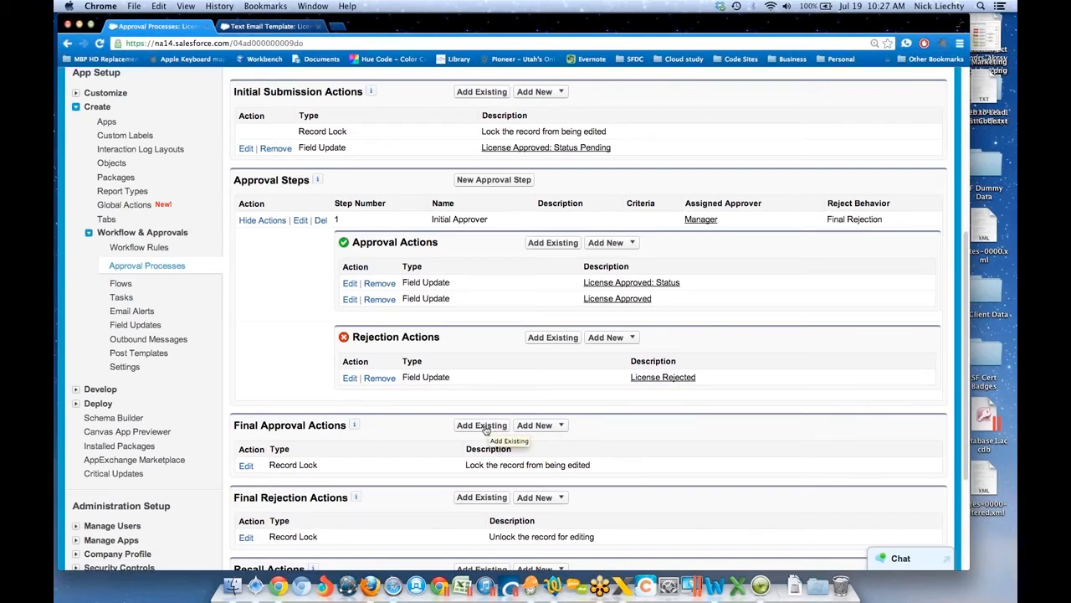
scroll(484, 430, down, 2)
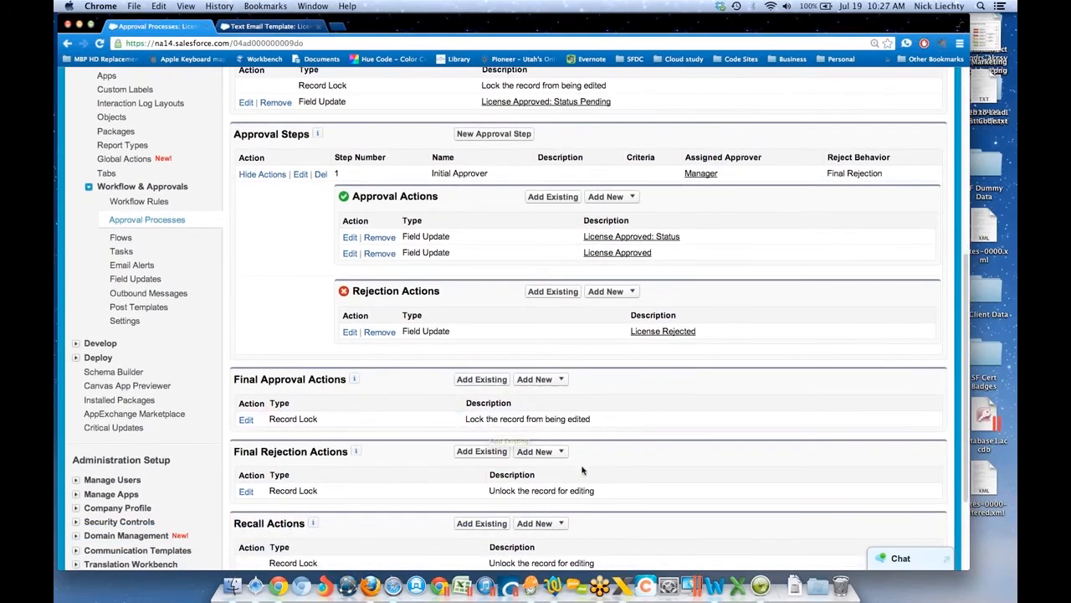
scroll(602, 419, down, 5)
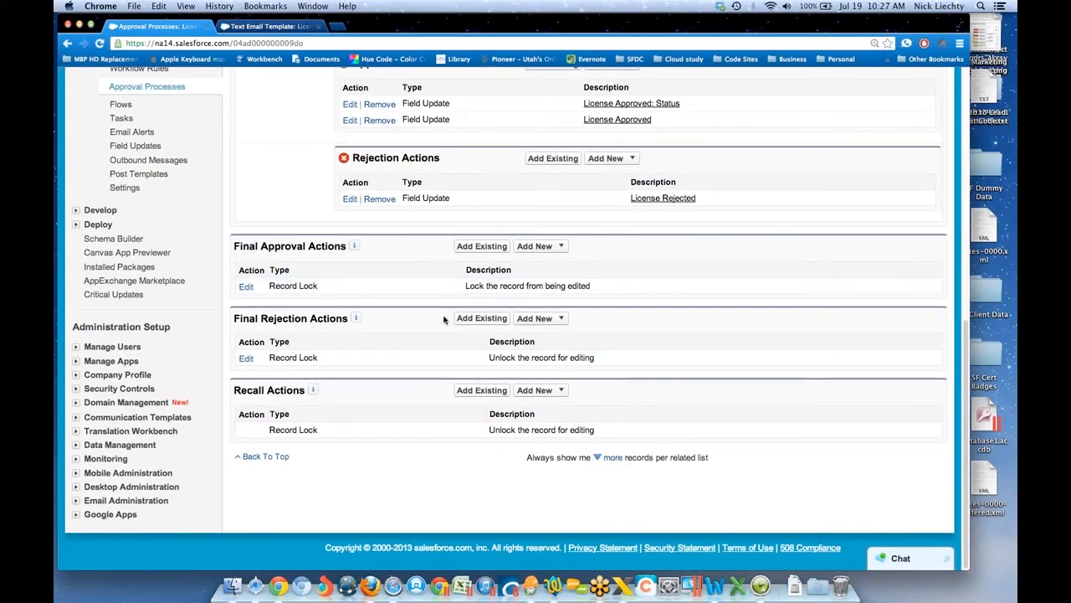
scroll(519, 166, up, 2)
scroll(519, 165, up, 3)
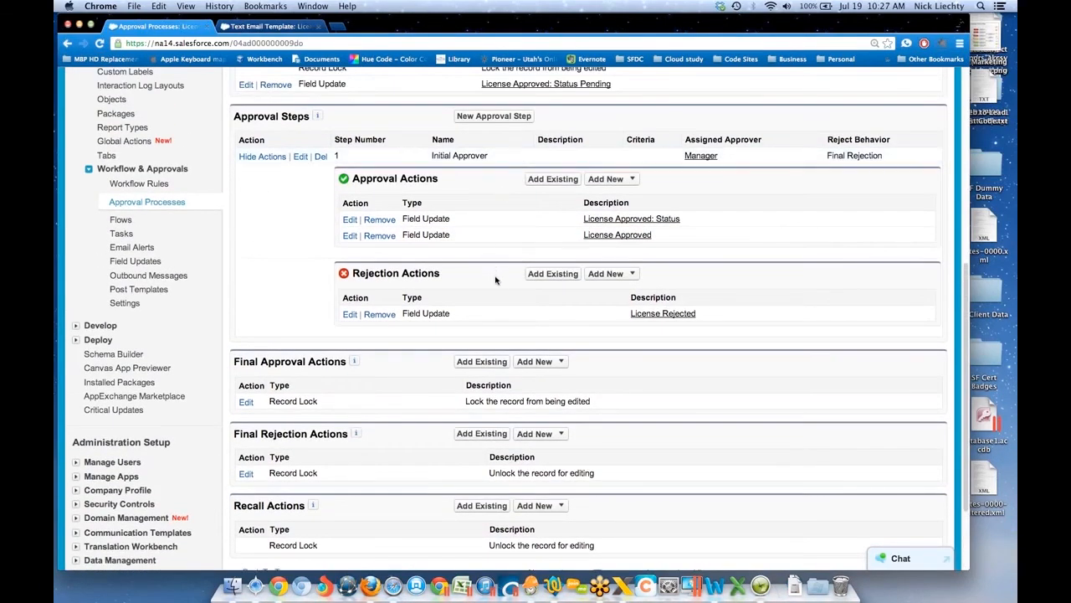
scroll(416, 180, up, 1)
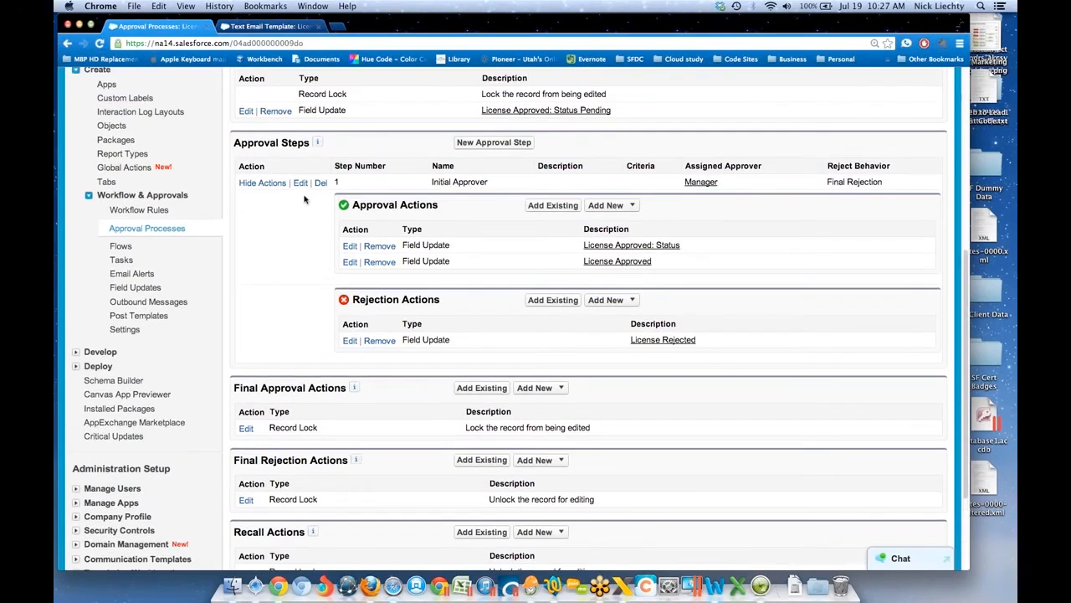
Begin a second approval step named Escalate to SVP and let its unique name fill in from that.
click(524, 143)
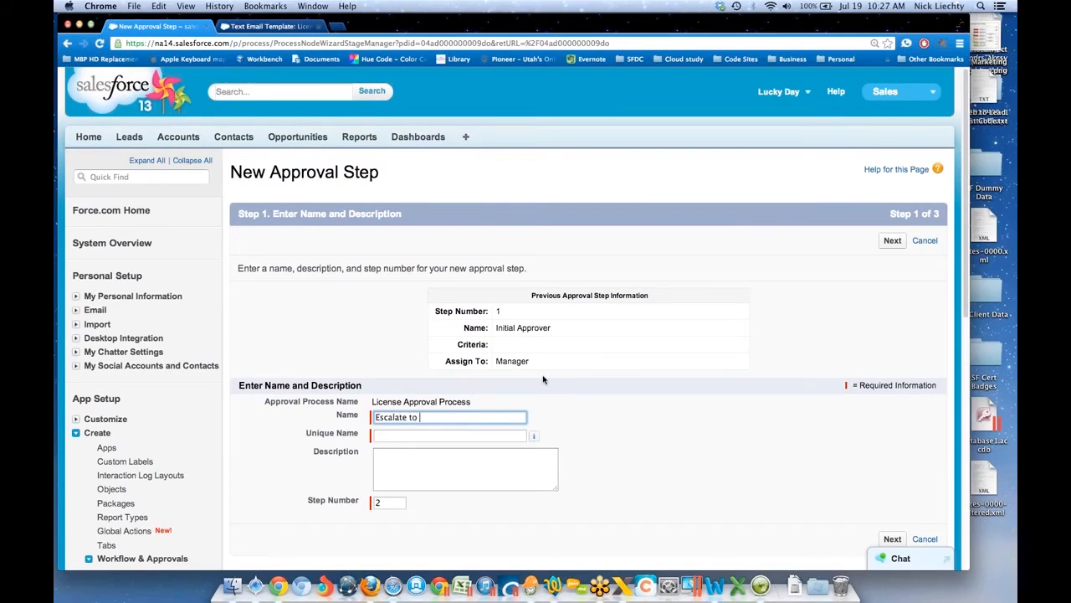
key(Tab)
key(Tab)
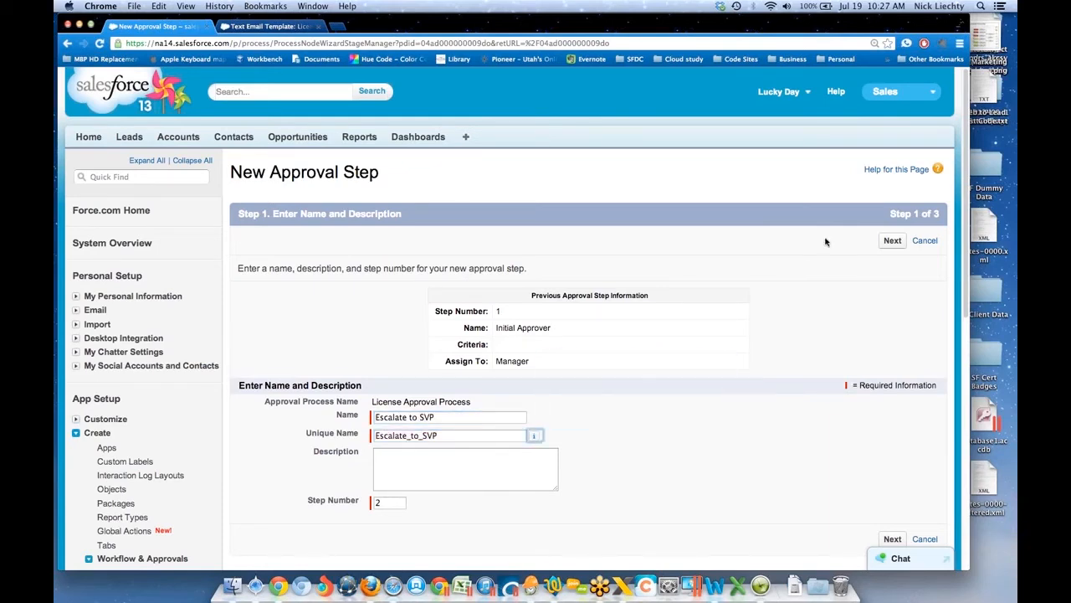
Limit the Escalate to SVP step to records whose Amount is greater or equal to 5000, and continue to approver selection.
click(892, 240)
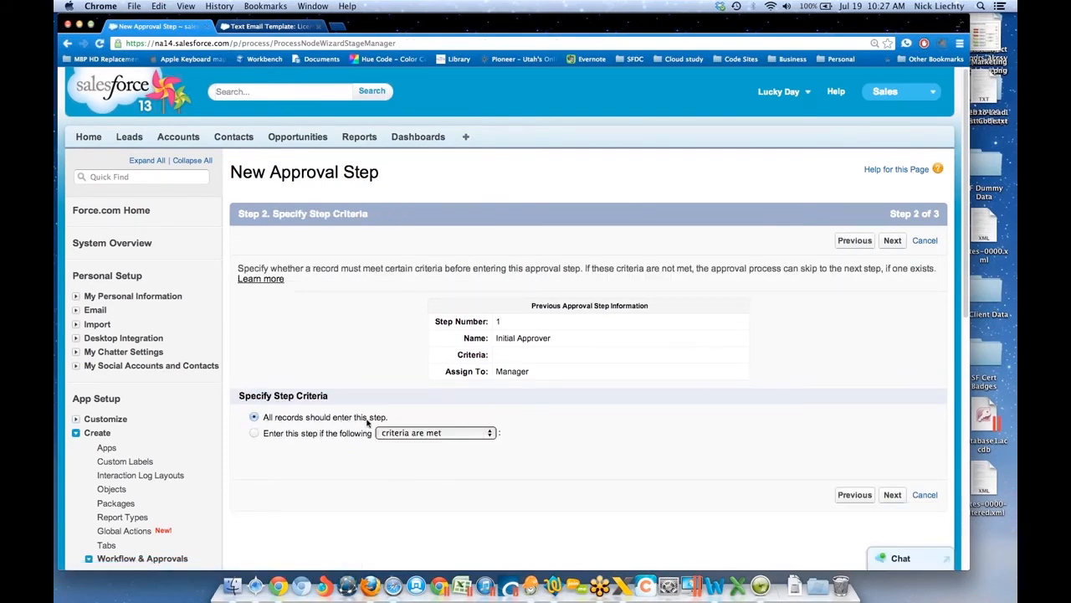
click(255, 433)
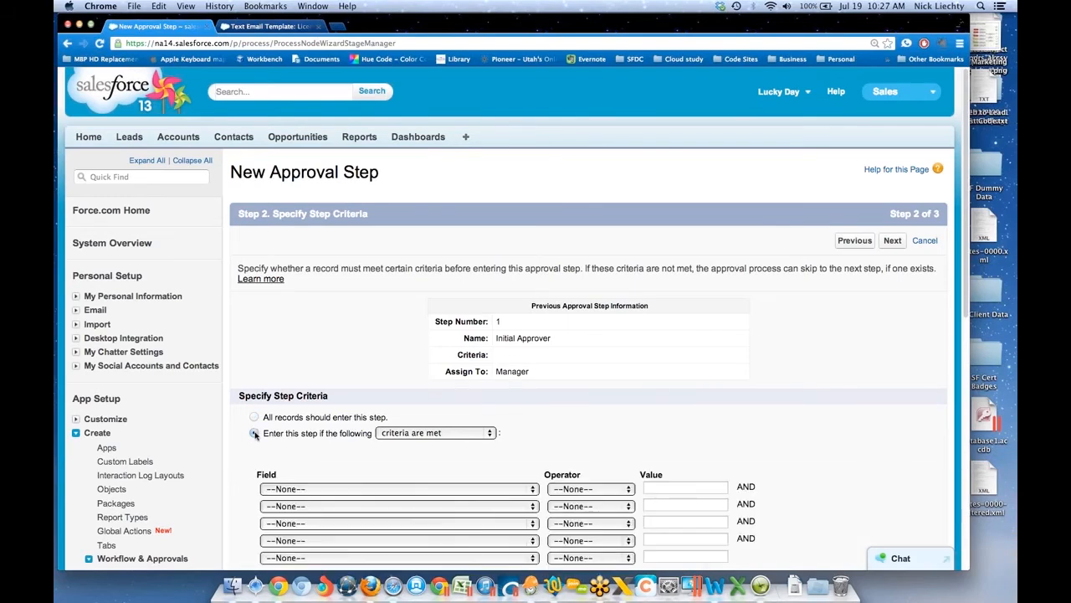
scroll(630, 435, down, 3)
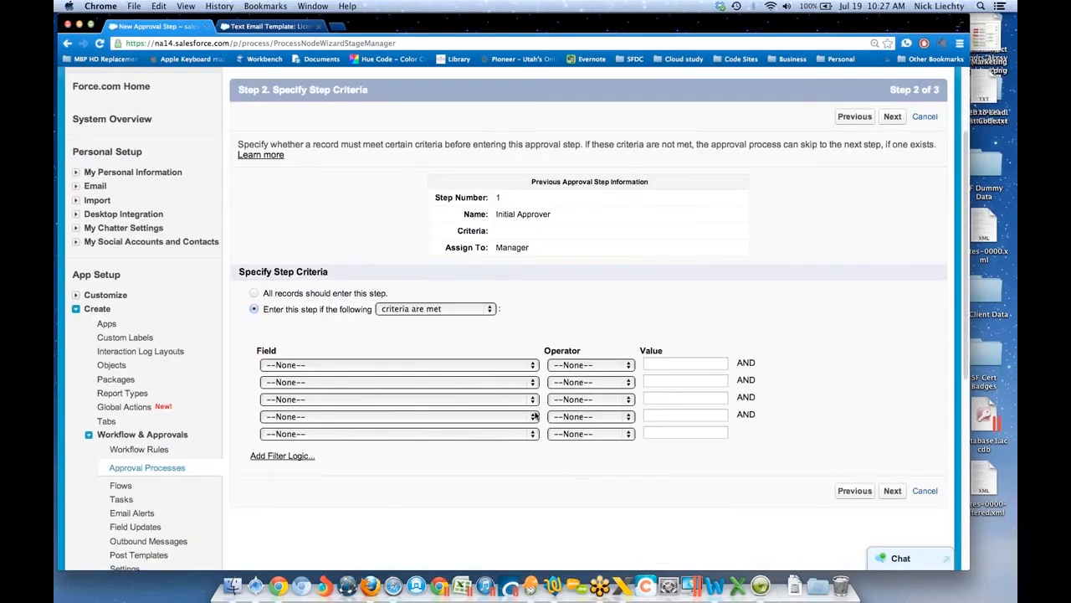
click(512, 369)
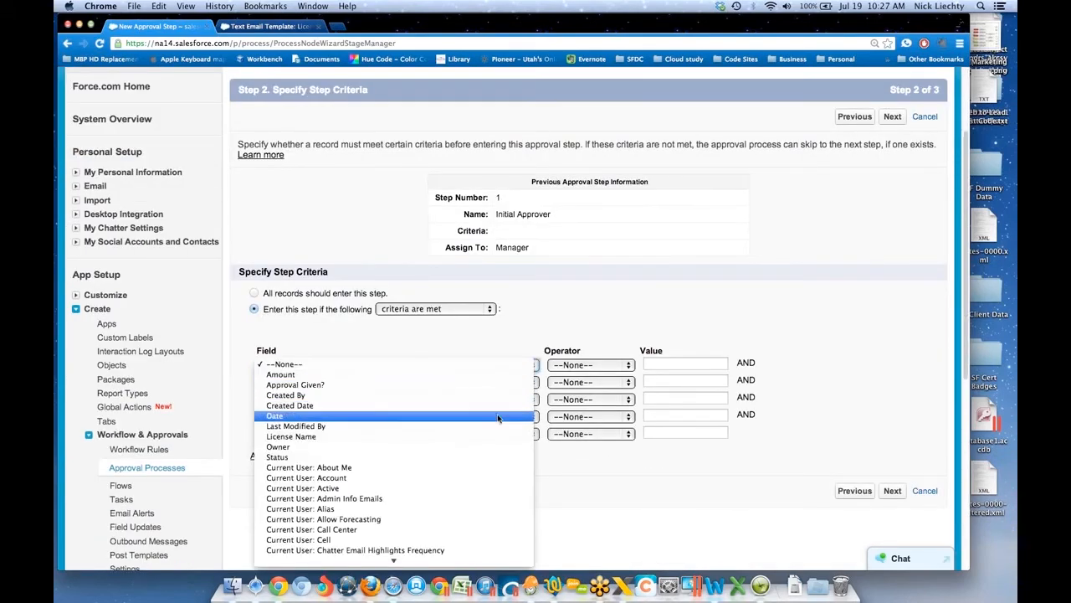
scroll(494, 456, down, 5)
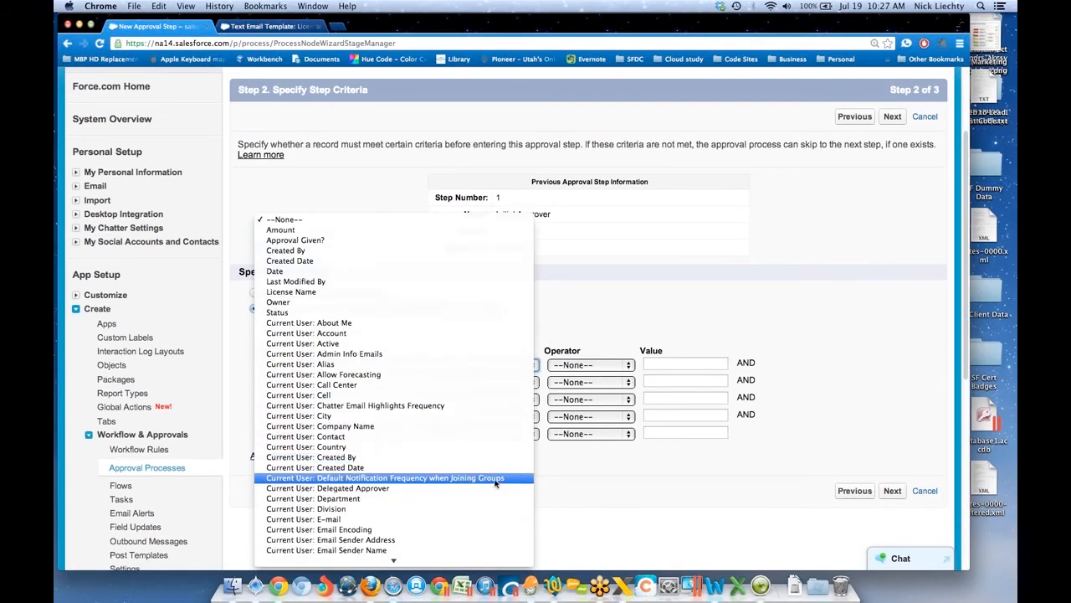
scroll(494, 483, down, 5)
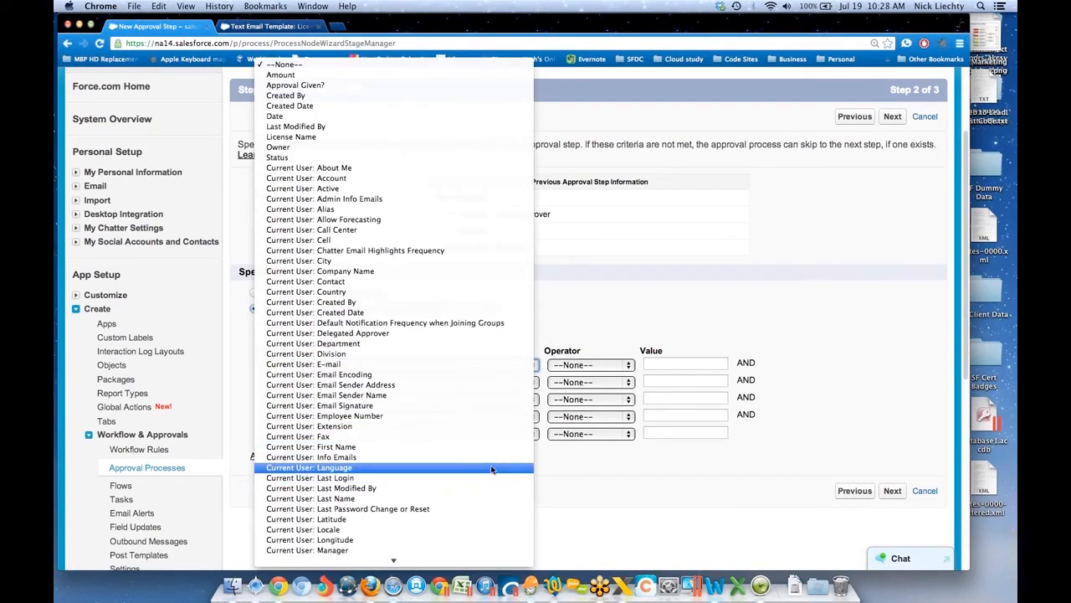
click(419, 75)
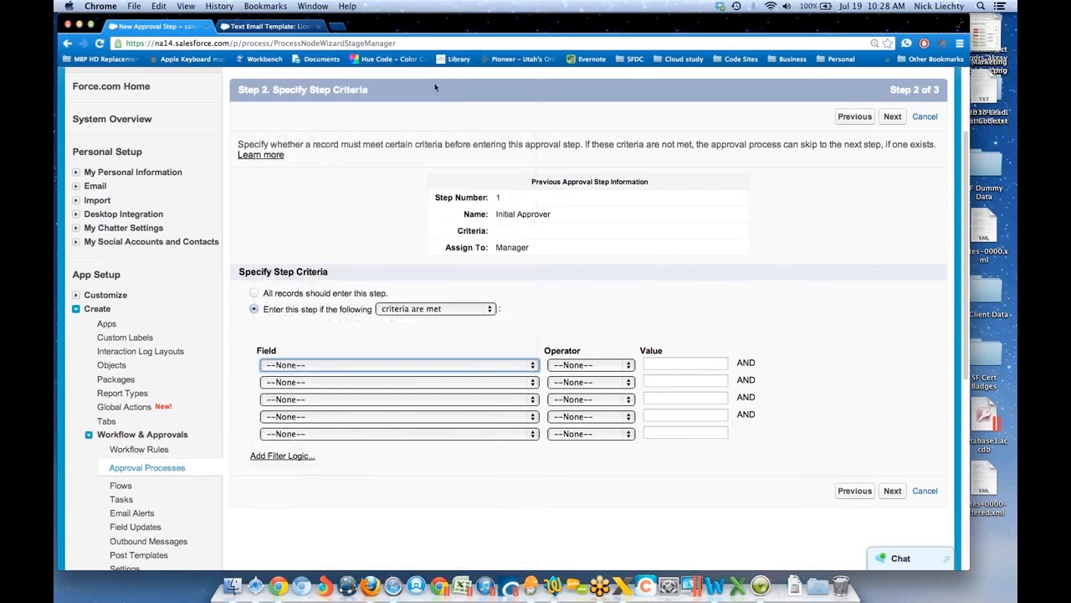
click(595, 368)
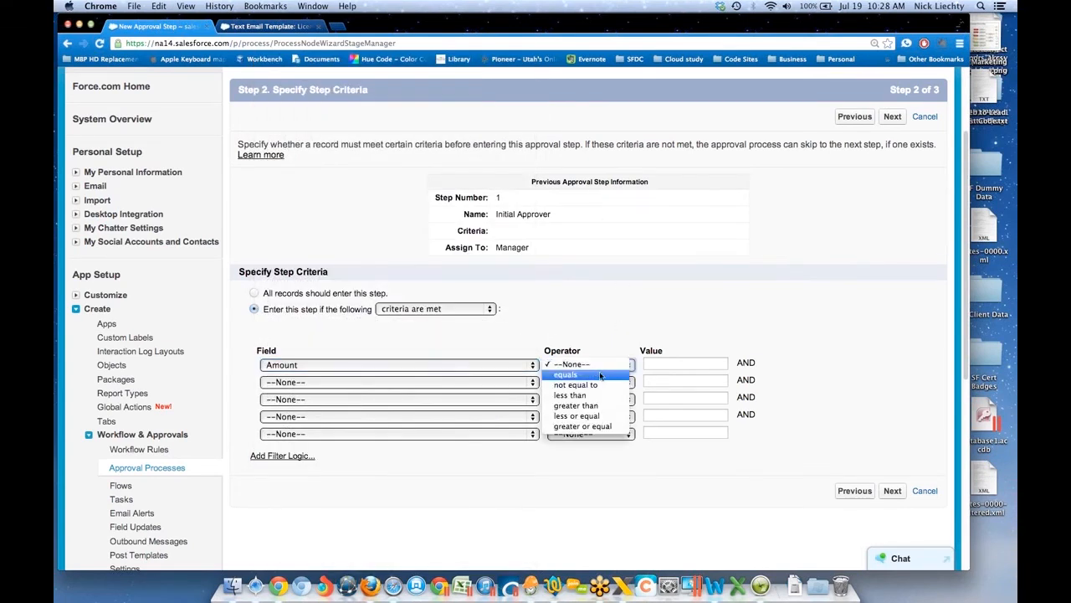
click(609, 427)
click(684, 365)
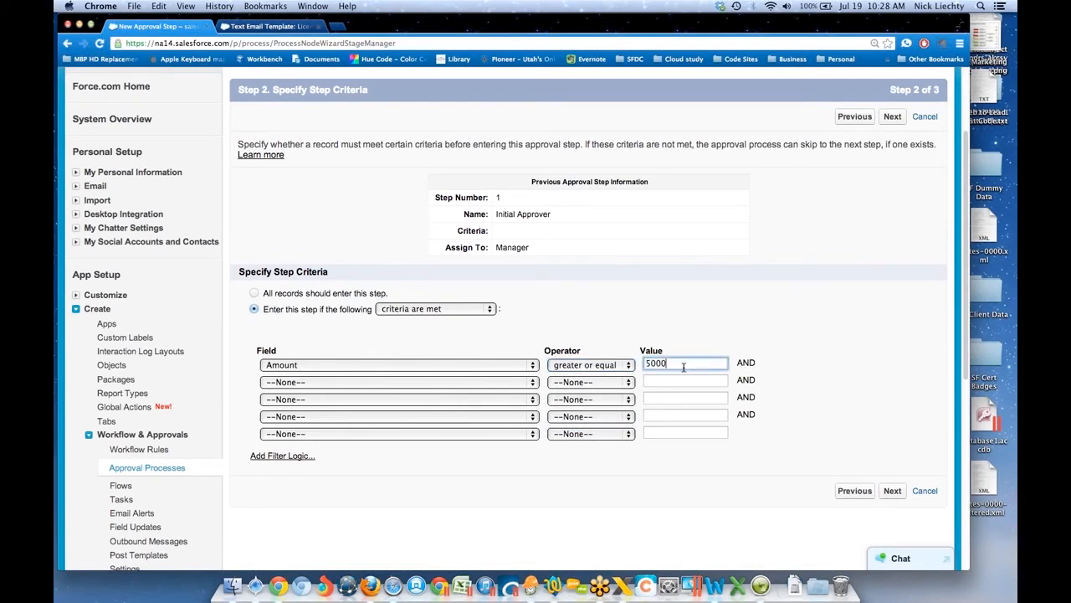
scroll(686, 365, down, 1)
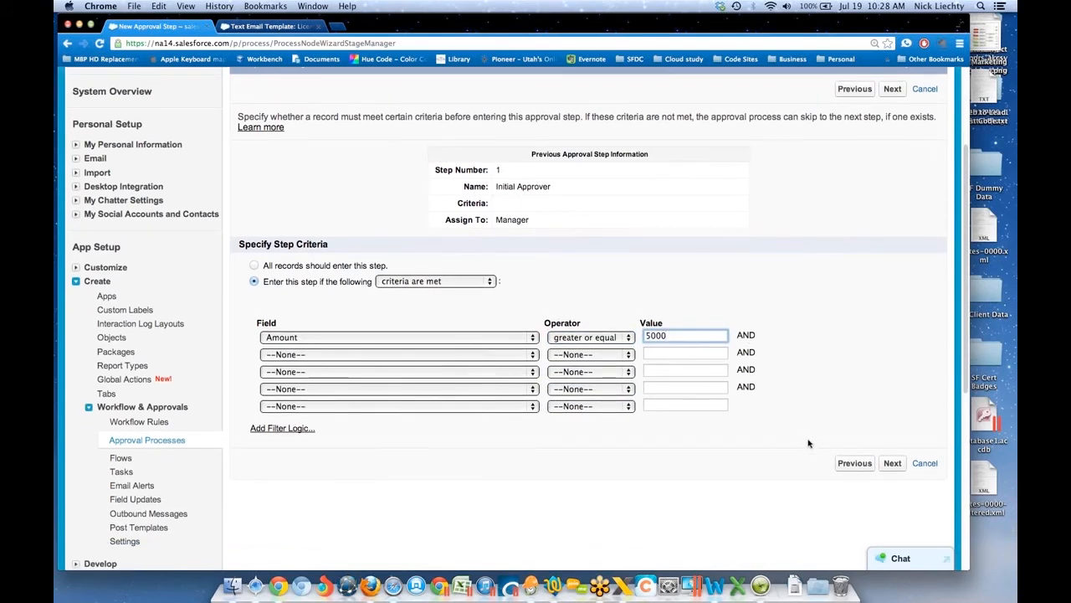
click(892, 465)
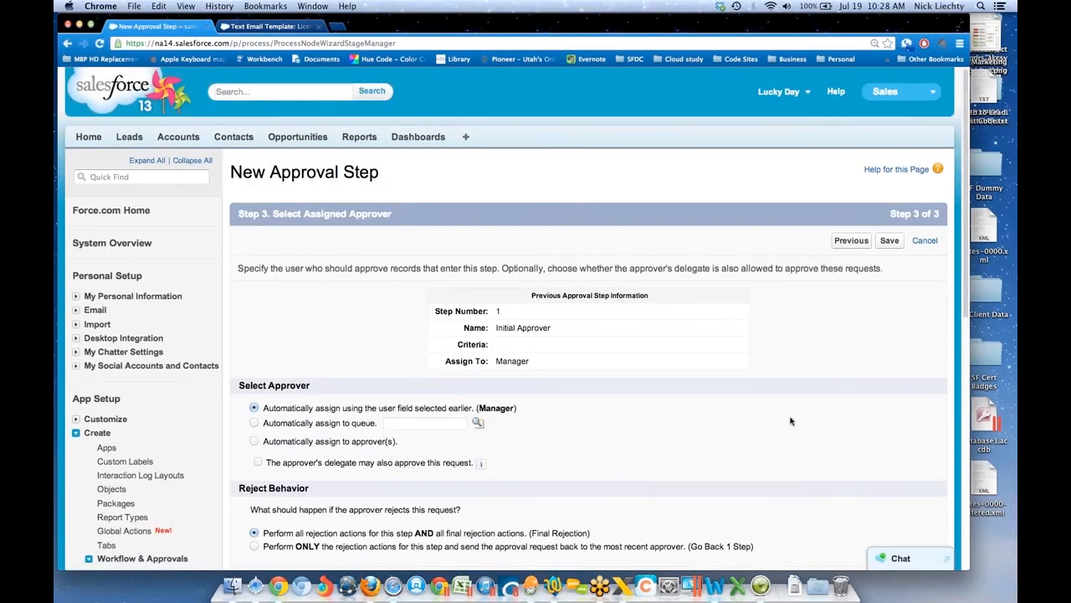
Assign the step automatically to a specific user, choosing the one whose role is SVP, Sales & Marketing.
scroll(711, 419, down, 2)
scroll(710, 417, down, 2)
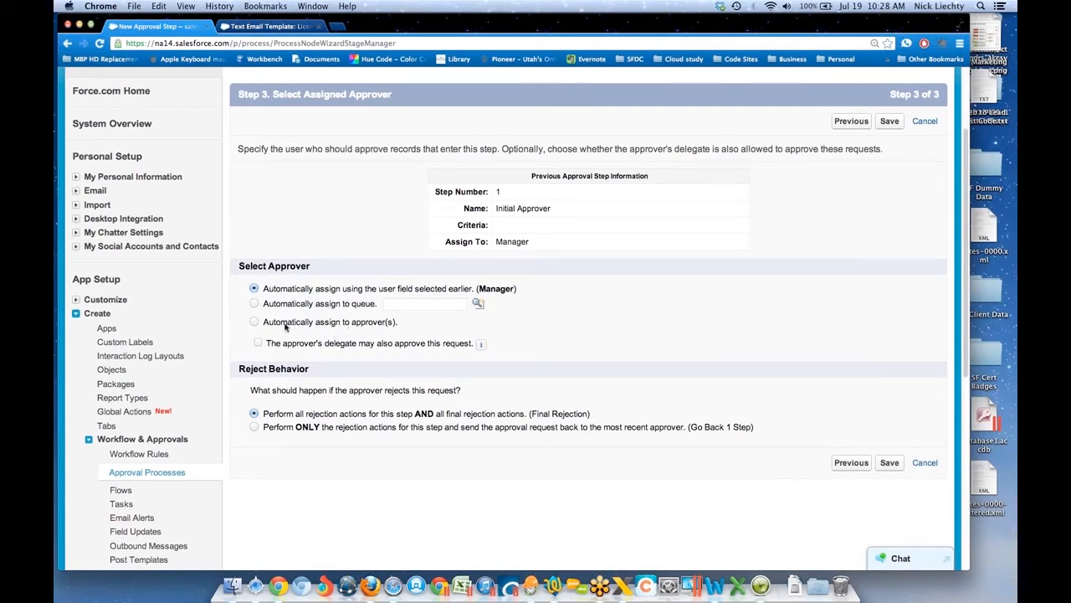
click(254, 322)
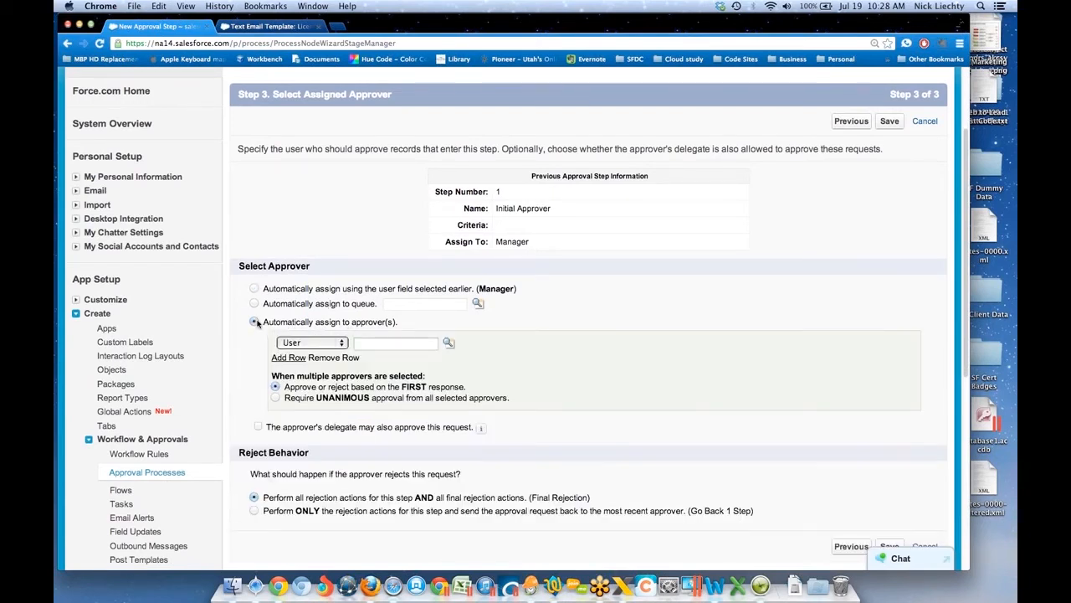
click(313, 342)
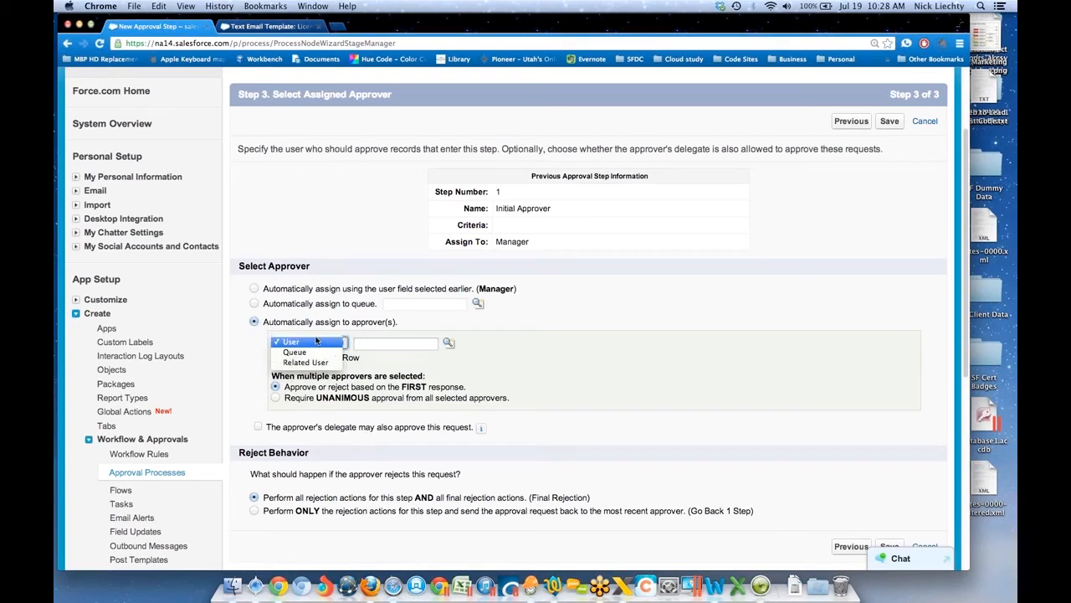
click(317, 341)
click(363, 341)
click(448, 342)
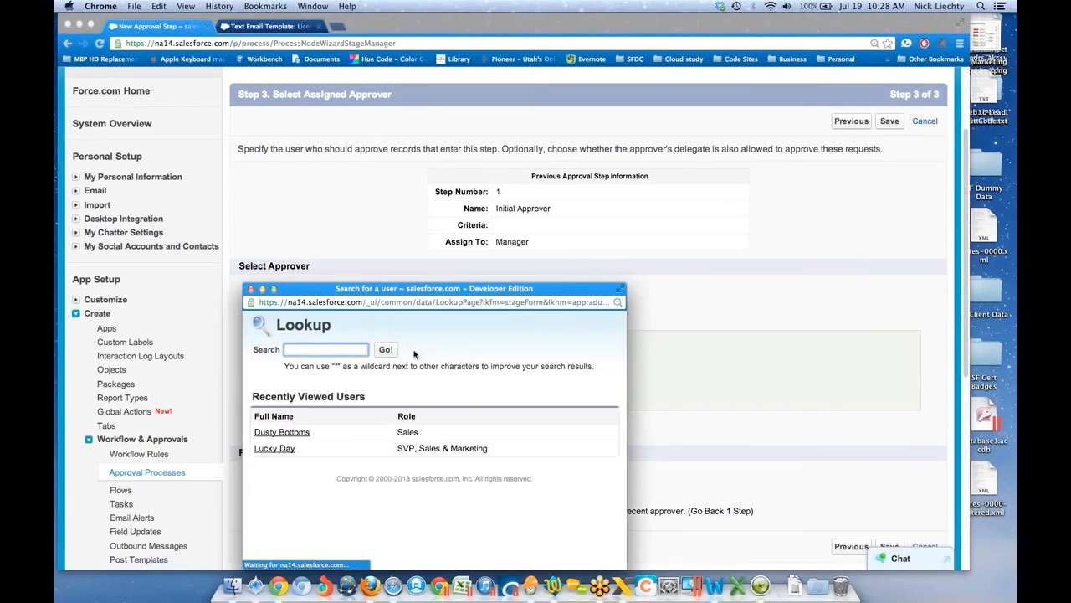
click(289, 452)
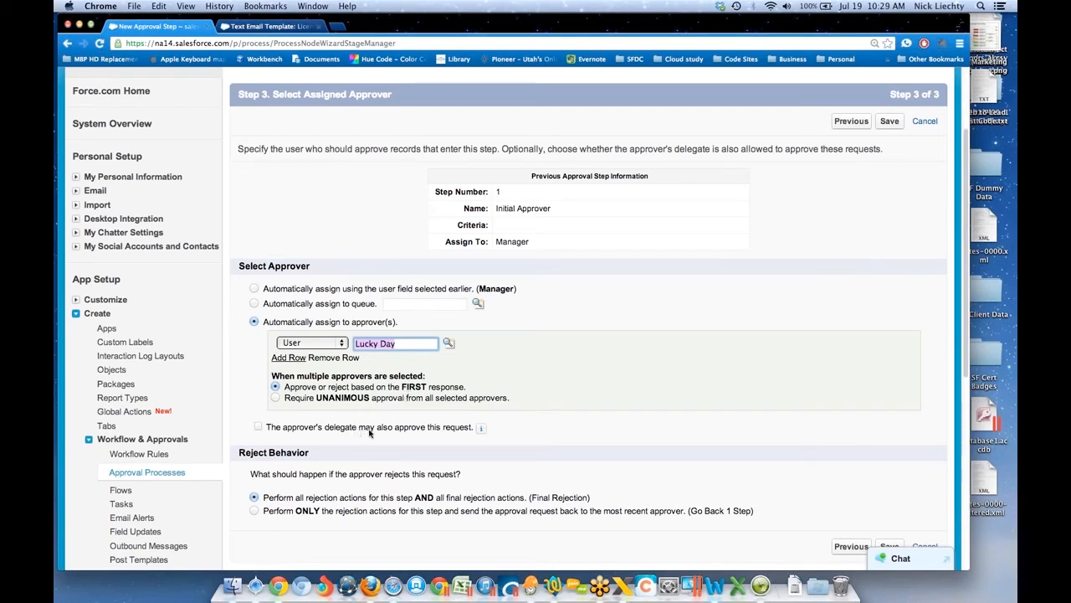
Save the approval step and go to the approval process detail page without creating any actions for it.
scroll(387, 432, down, 3)
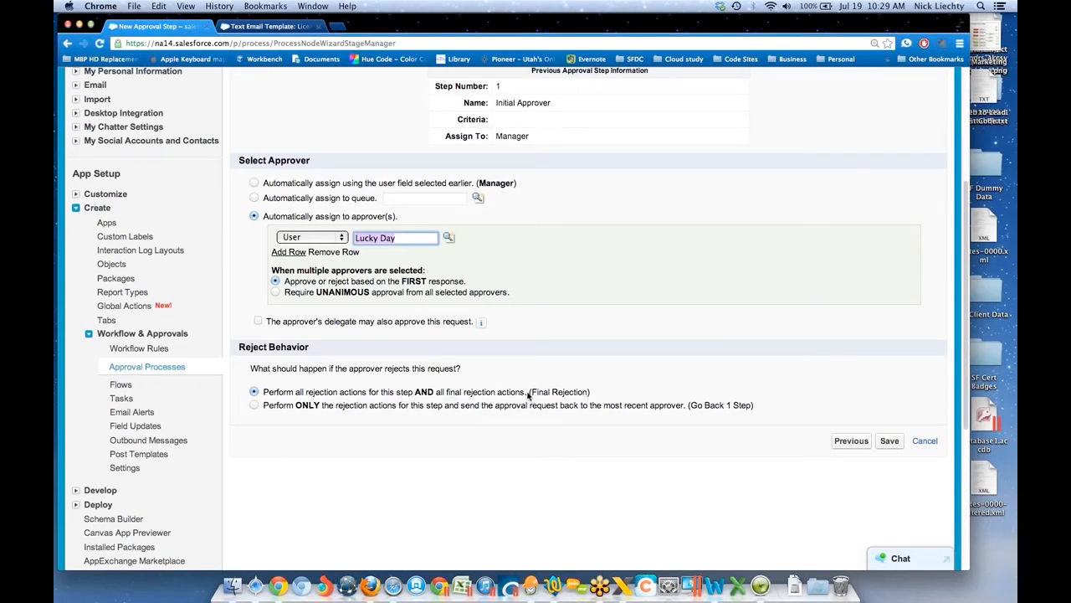
click(888, 442)
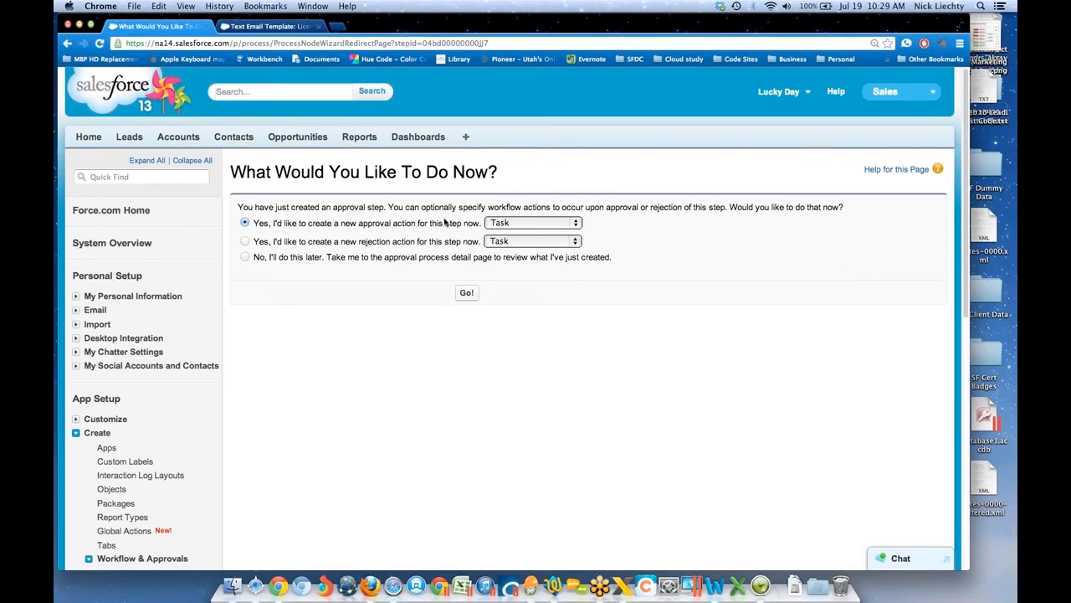
click(245, 258)
click(468, 295)
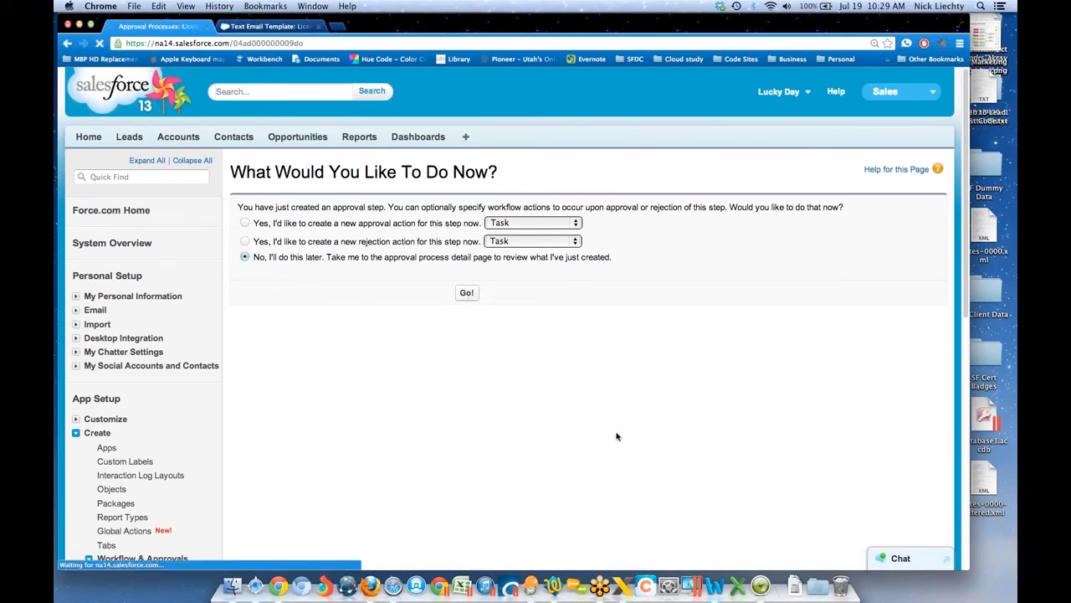
Add the existing License Rejected field update to the process's final rejection actions and save.
scroll(701, 436, down, 5)
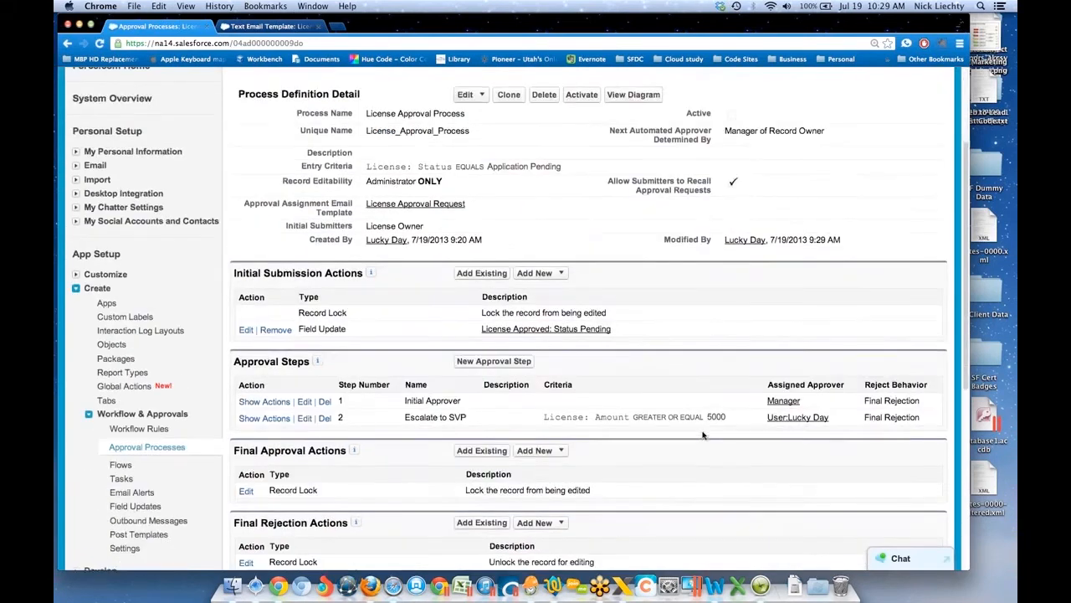
scroll(704, 436, down, 1)
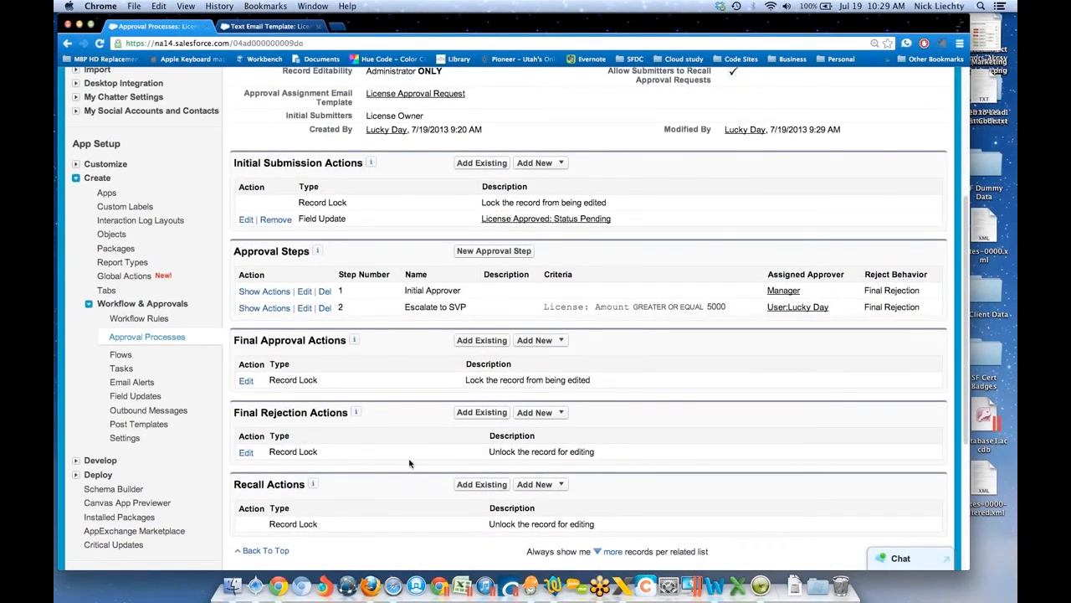
click(481, 415)
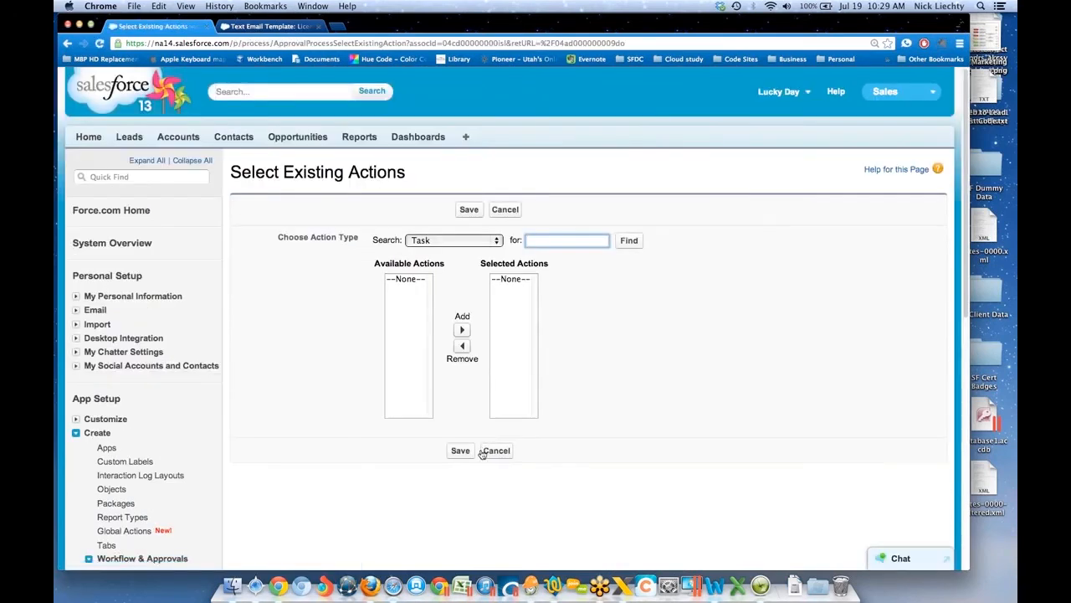
click(481, 242)
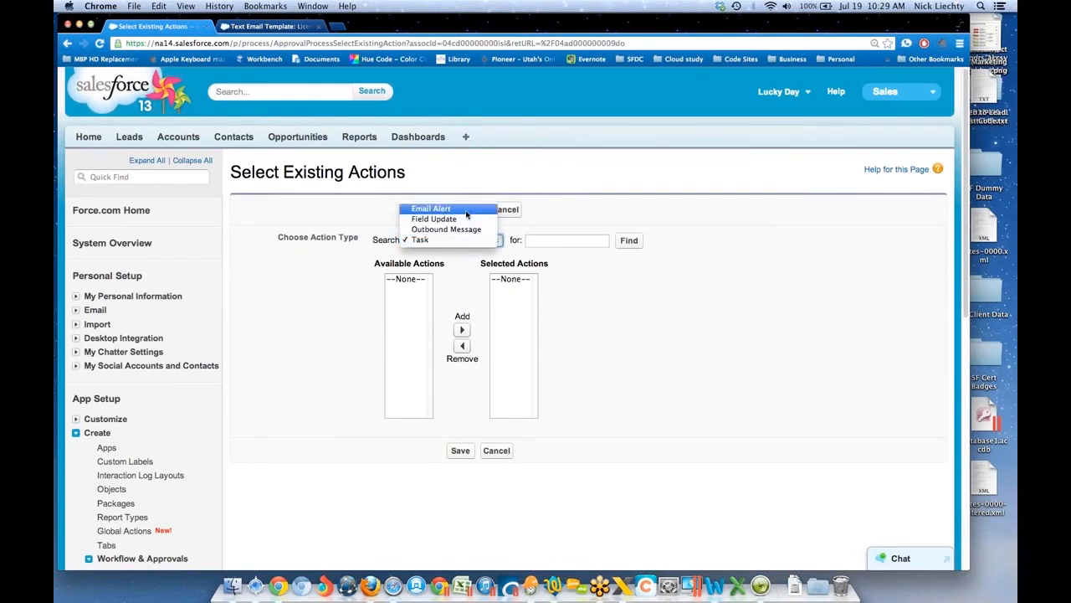
click(467, 218)
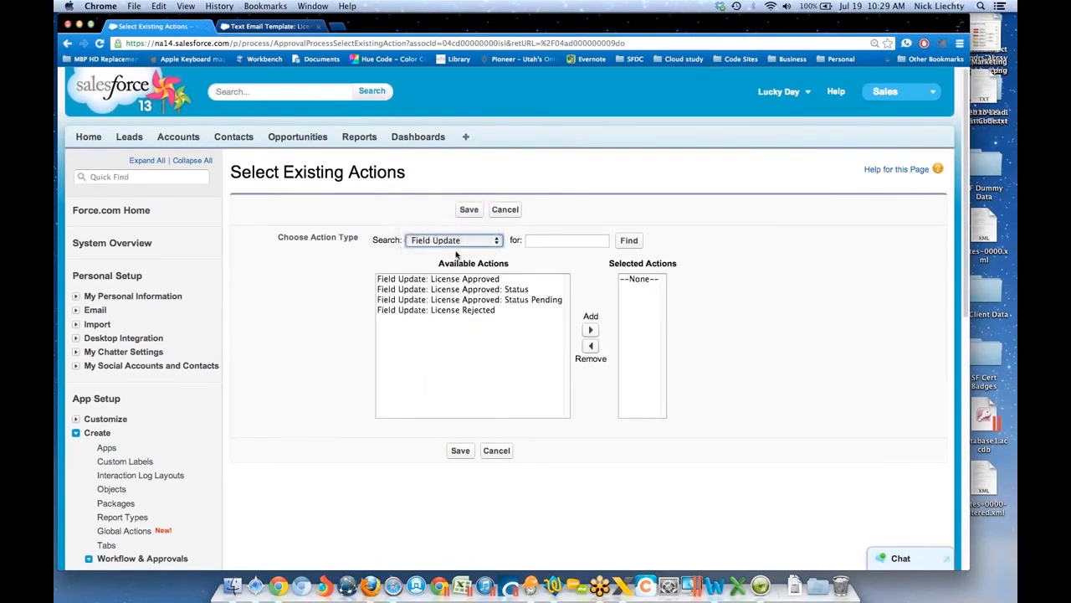
click(459, 309)
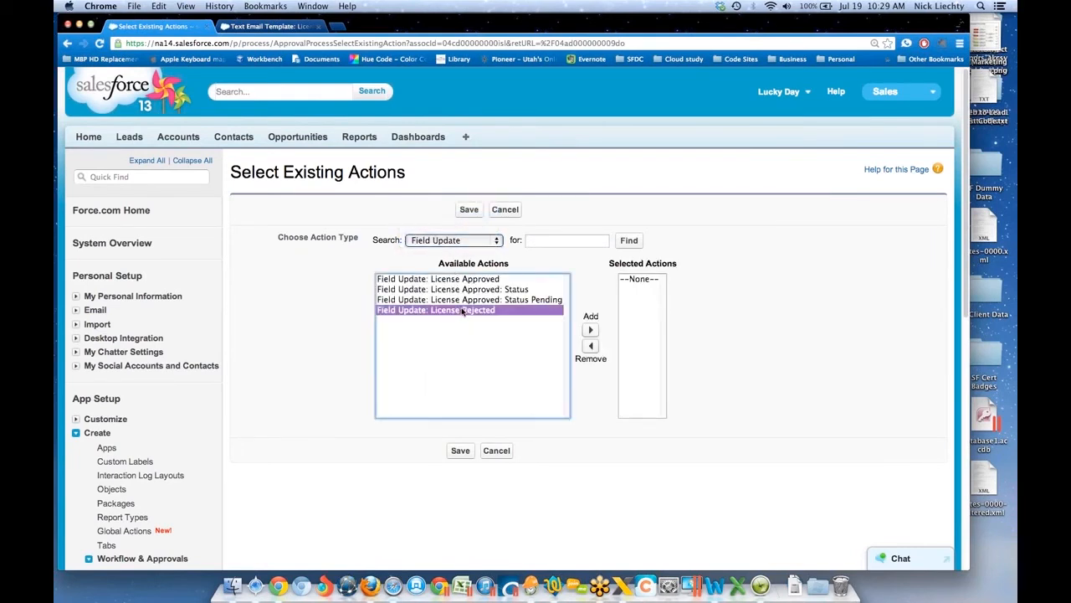
click(591, 329)
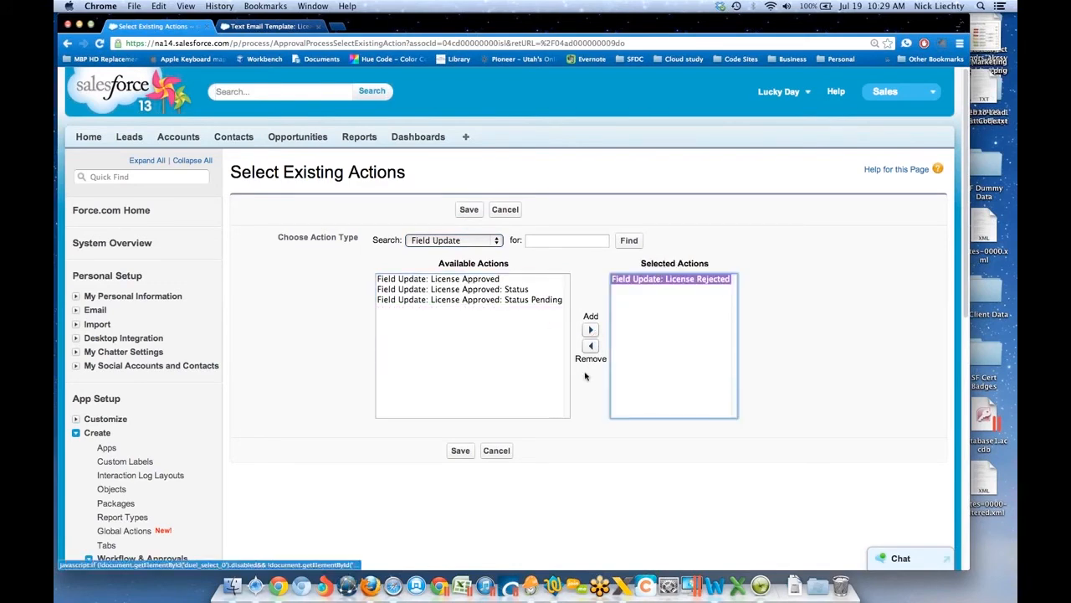
click(458, 451)
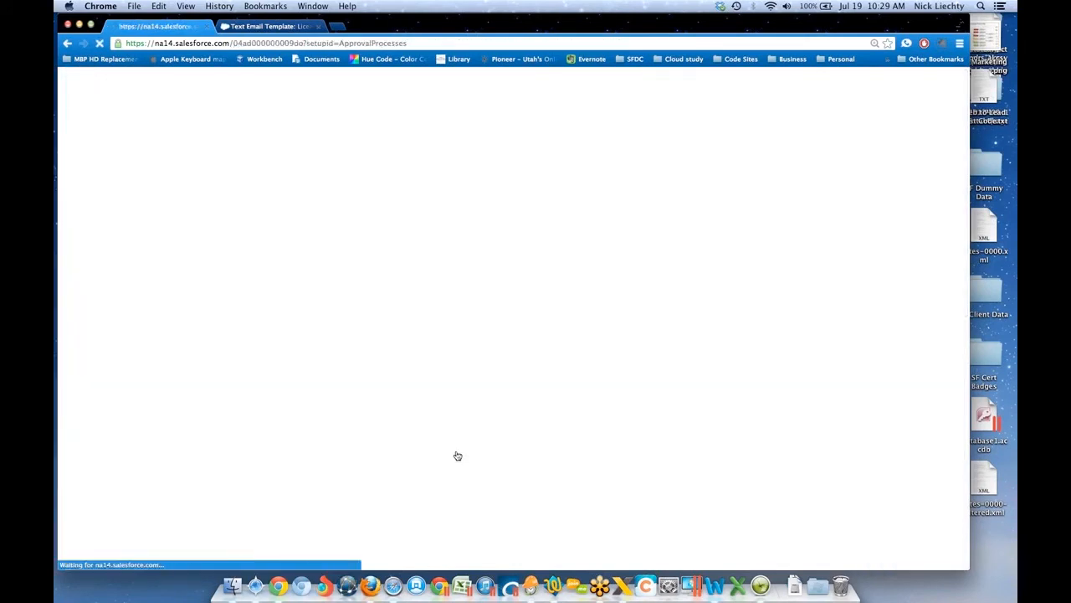
Add the existing field updates License Approved and License Approved: Status to the final approval actions and save.
scroll(457, 457, down, 5)
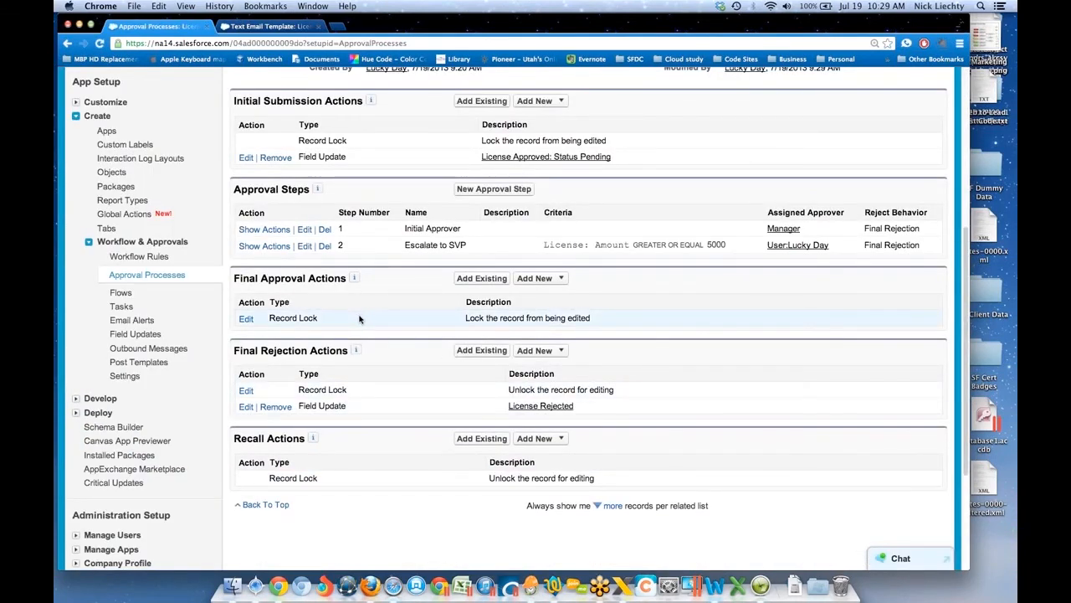
click(472, 283)
click(459, 239)
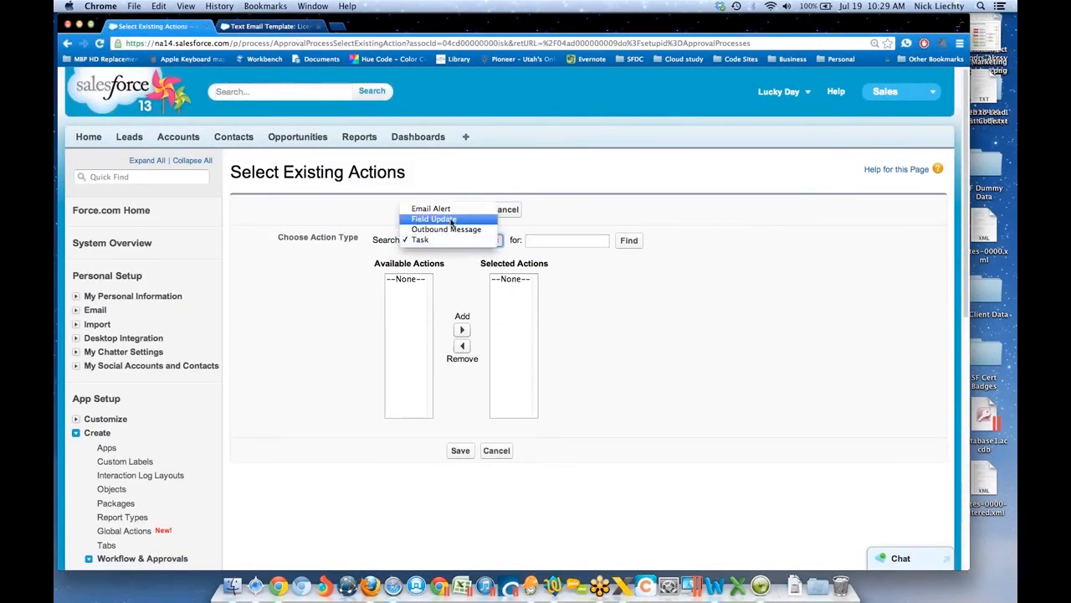
click(452, 220)
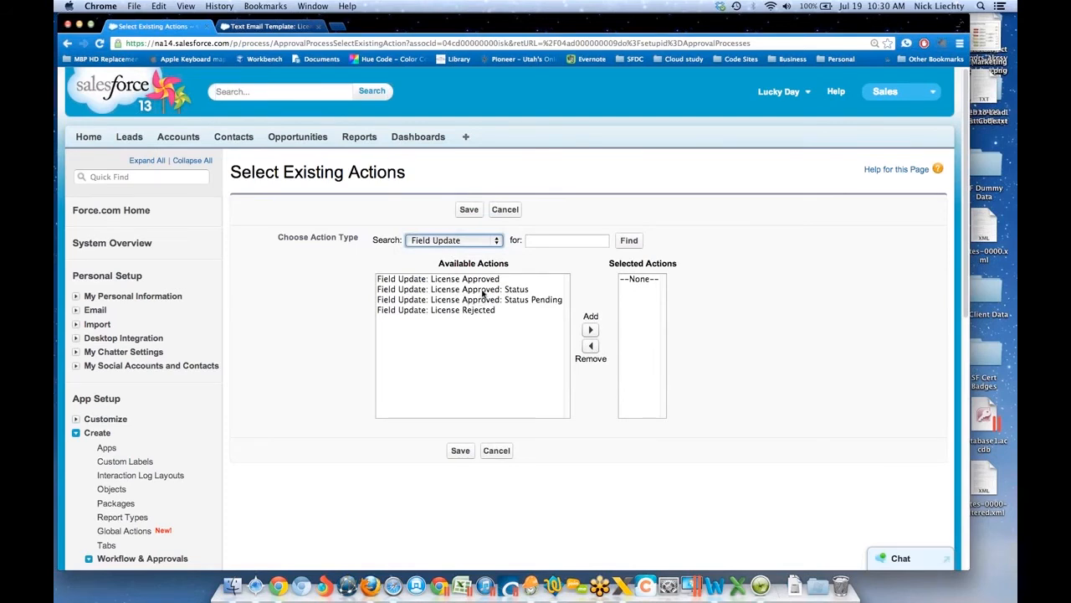
click(484, 290)
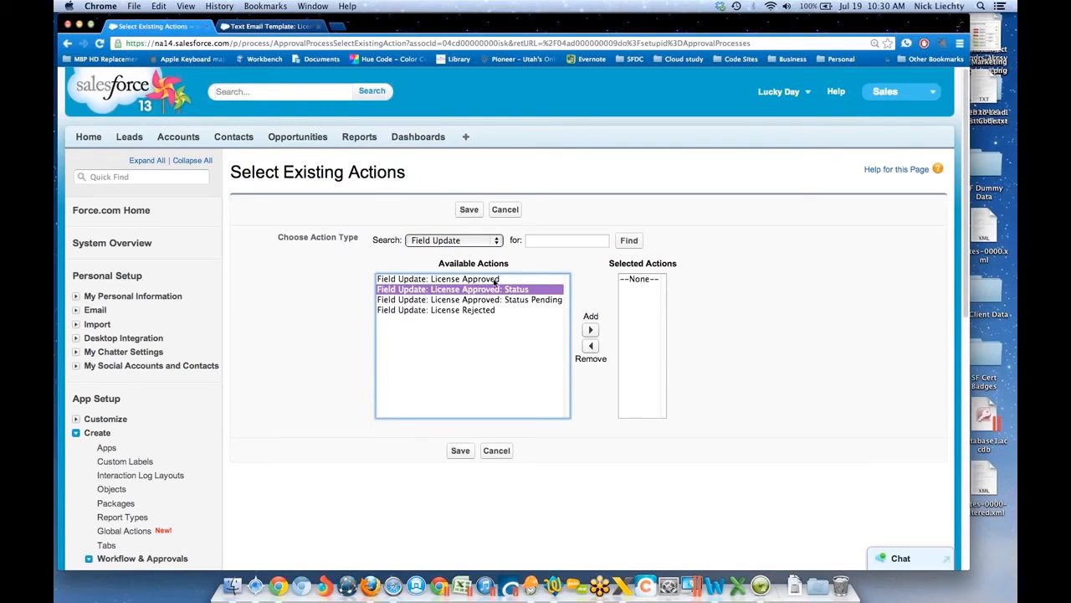
shift+click(494, 280)
click(590, 330)
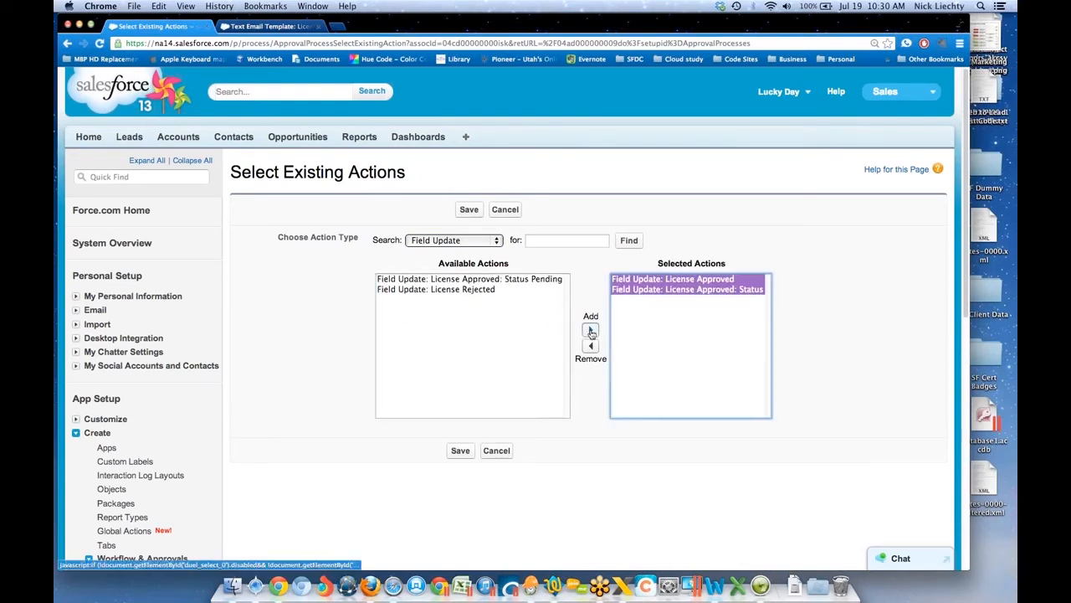
click(459, 451)
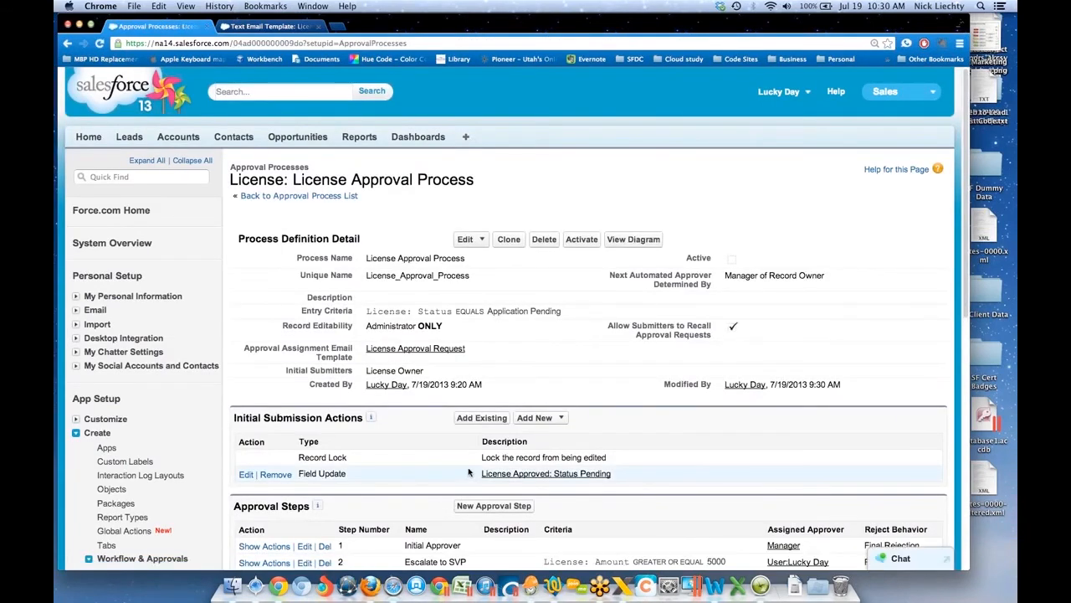
scroll(463, 458, down, 3)
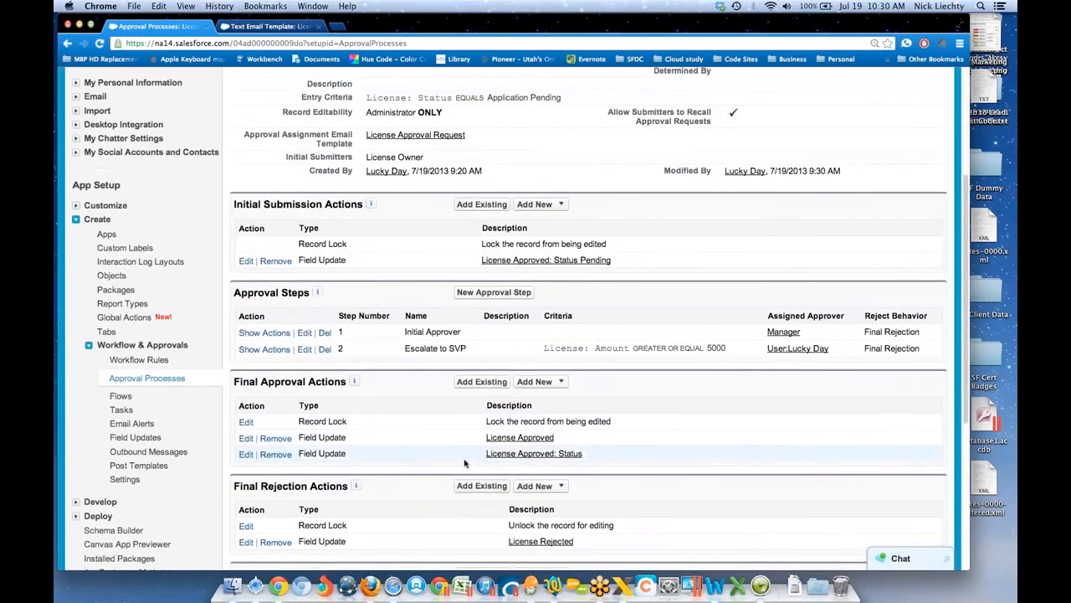
scroll(465, 463, down, 2)
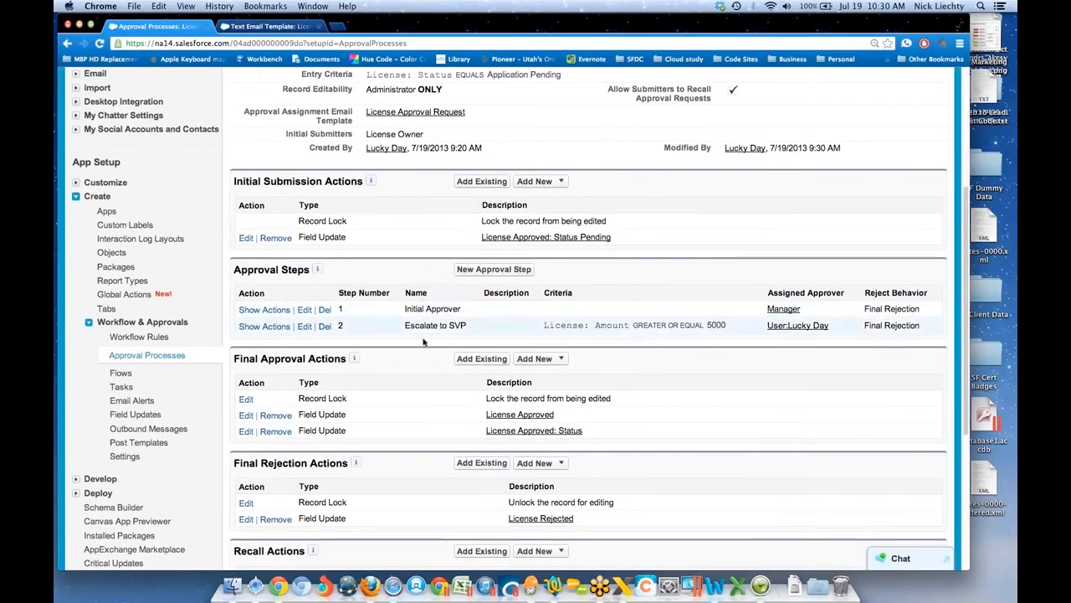
Open the License Approval Process diagram, enlarge its window, and inspect the entry criteria and final recall action.
scroll(424, 406, down, 5)
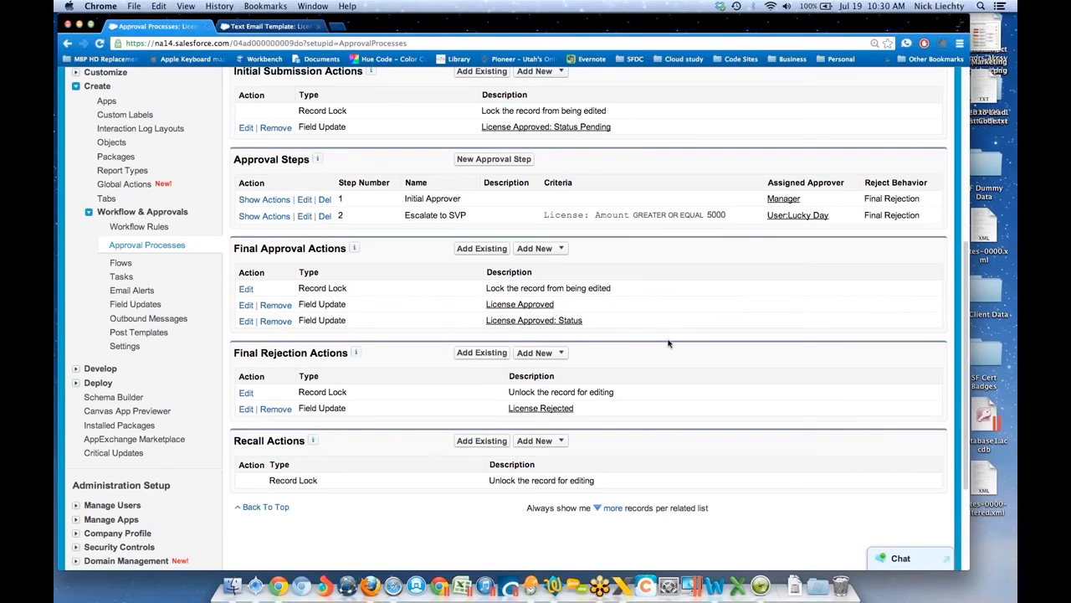
scroll(670, 343, up, 10)
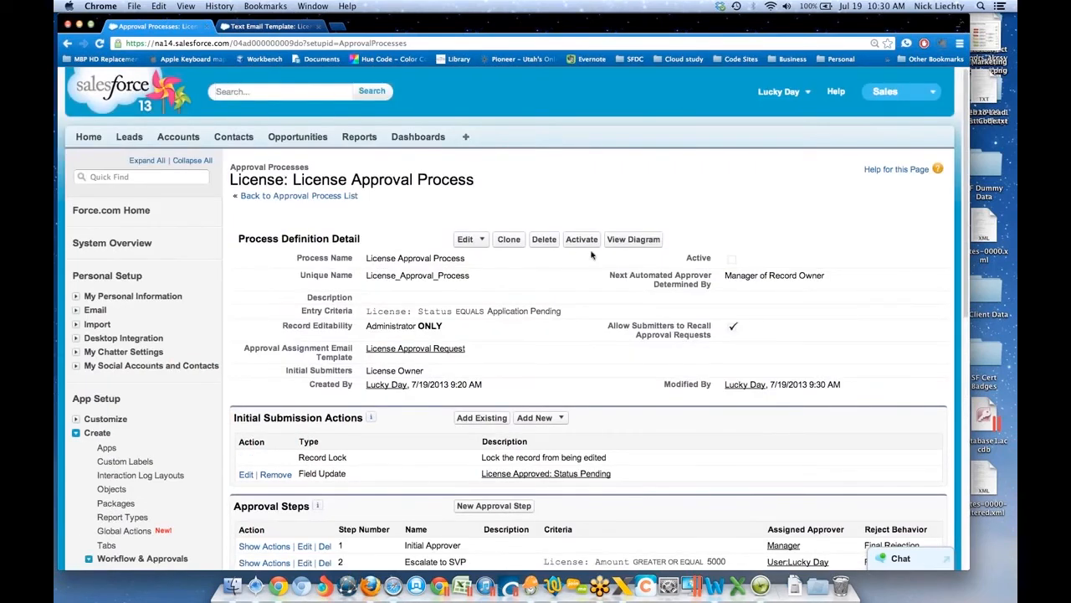
click(638, 241)
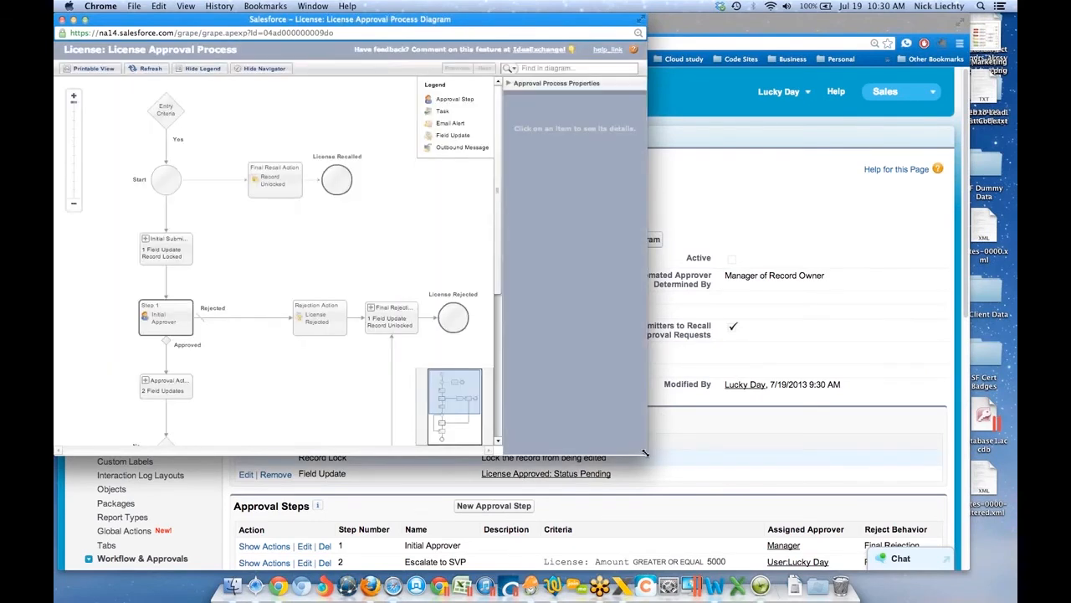
drag(646, 452, 908, 569)
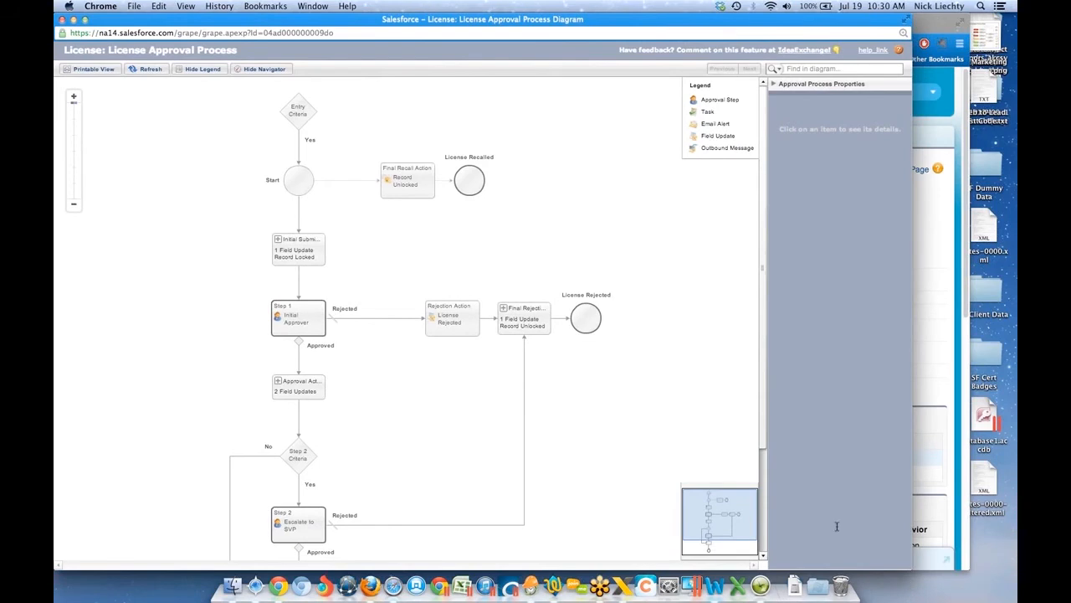
click(289, 117)
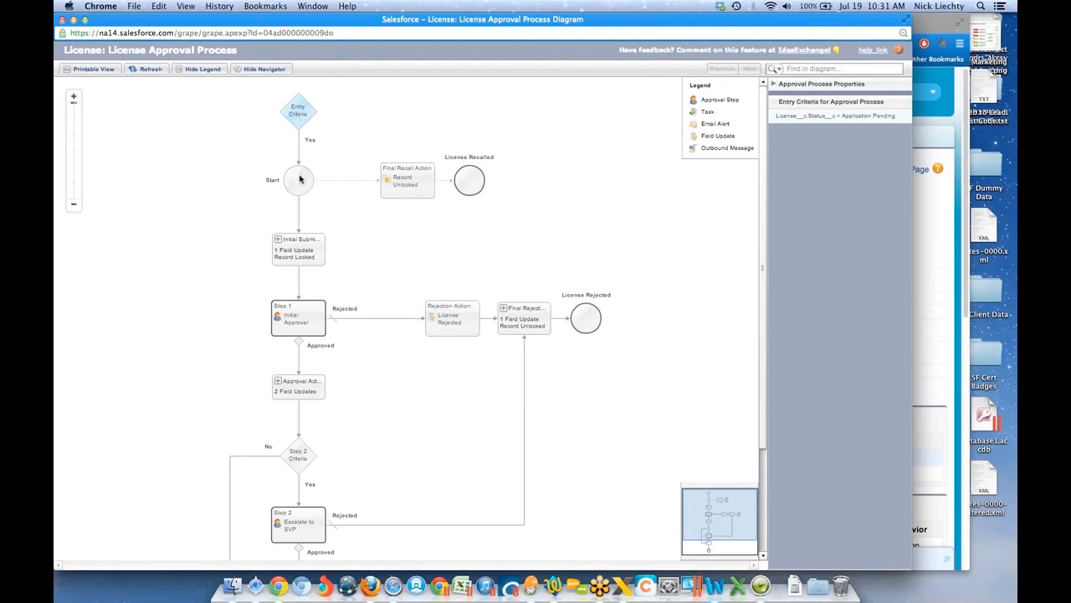
click(398, 189)
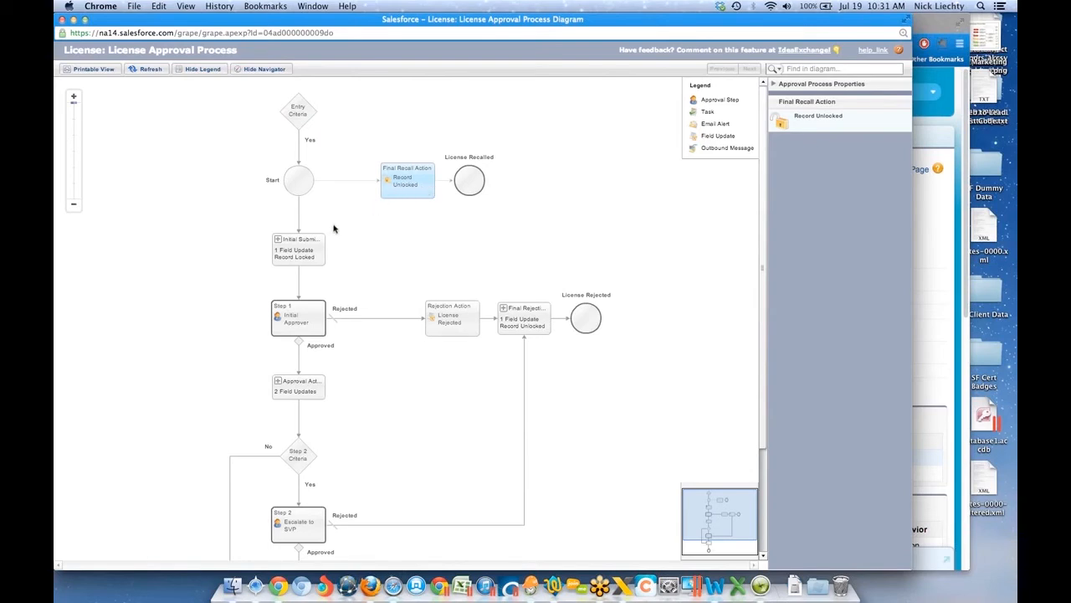
Expand the diagram's initial submission actions and inspect the Status Pending field update and the record lock.
click(290, 244)
click(279, 241)
click(280, 244)
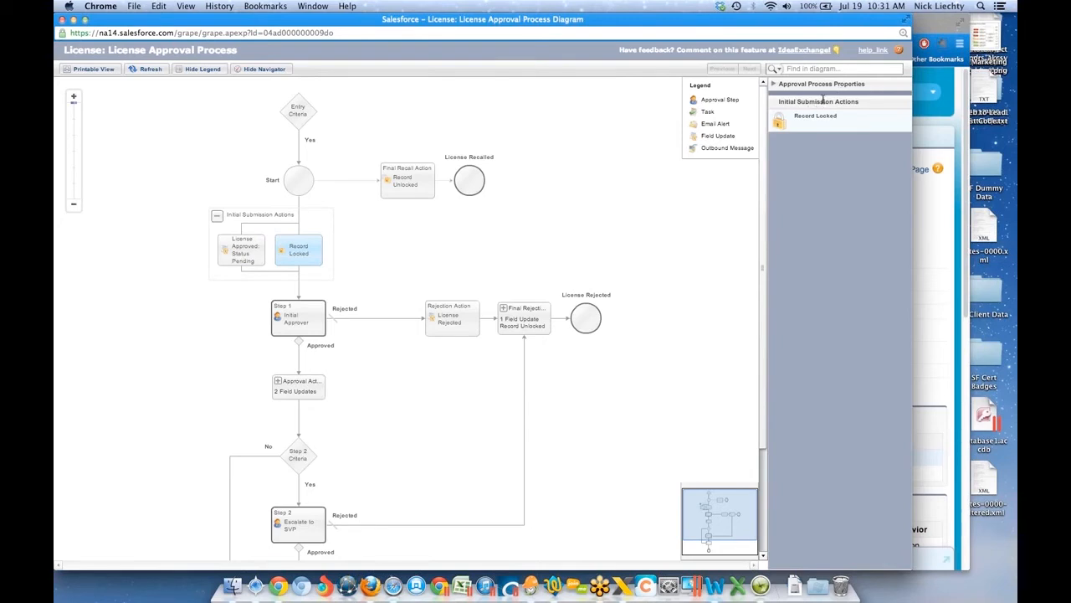
click(256, 254)
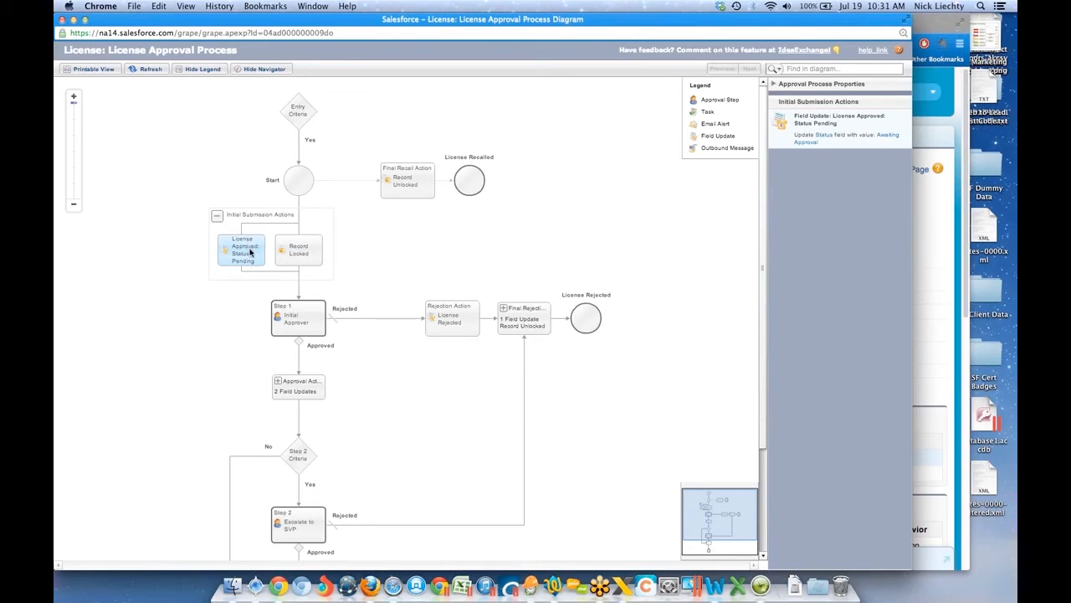
click(292, 258)
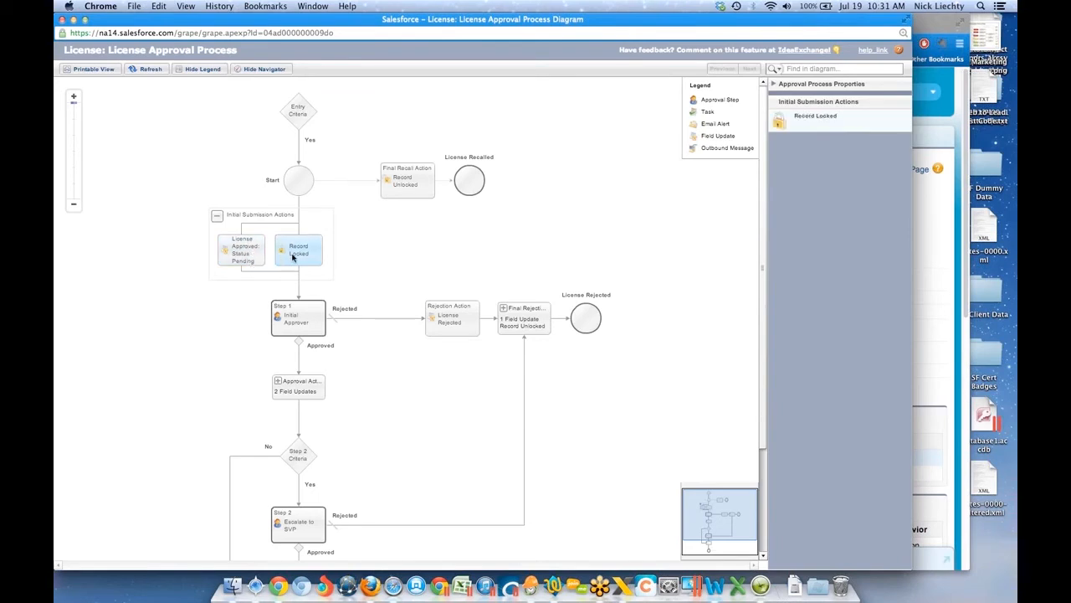
Inspect the Step 1 Initial Approver node together with its approval actions and rejection action in the diagram.
click(306, 315)
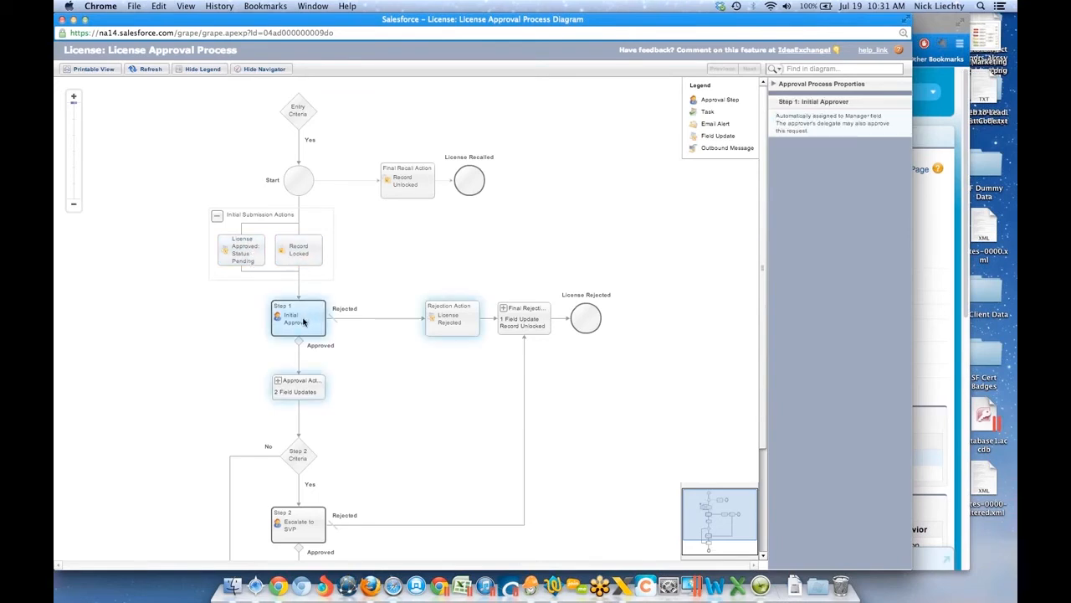
click(312, 383)
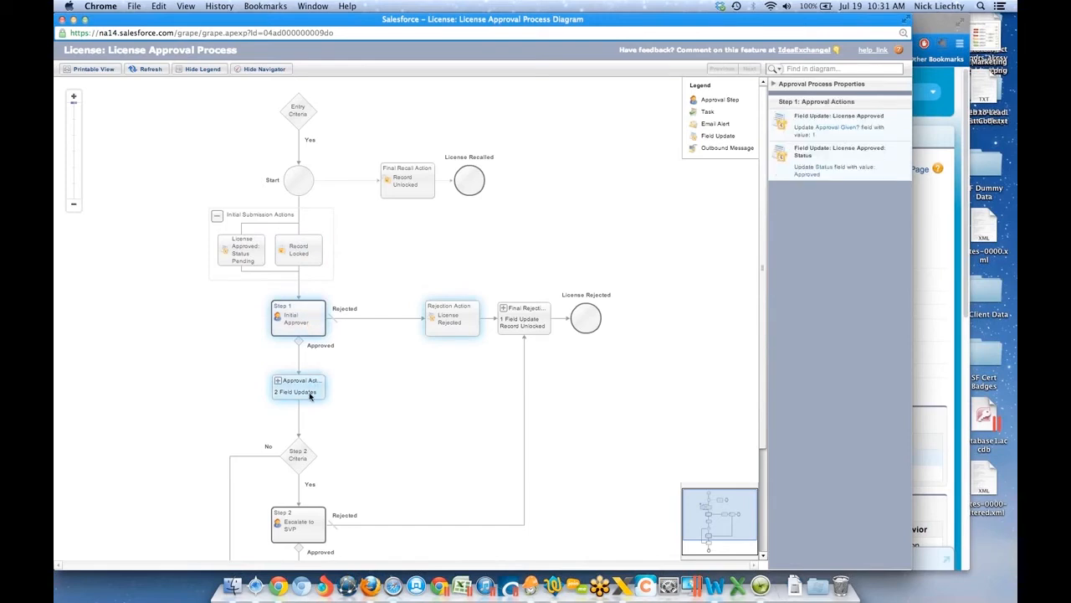
click(308, 331)
click(460, 328)
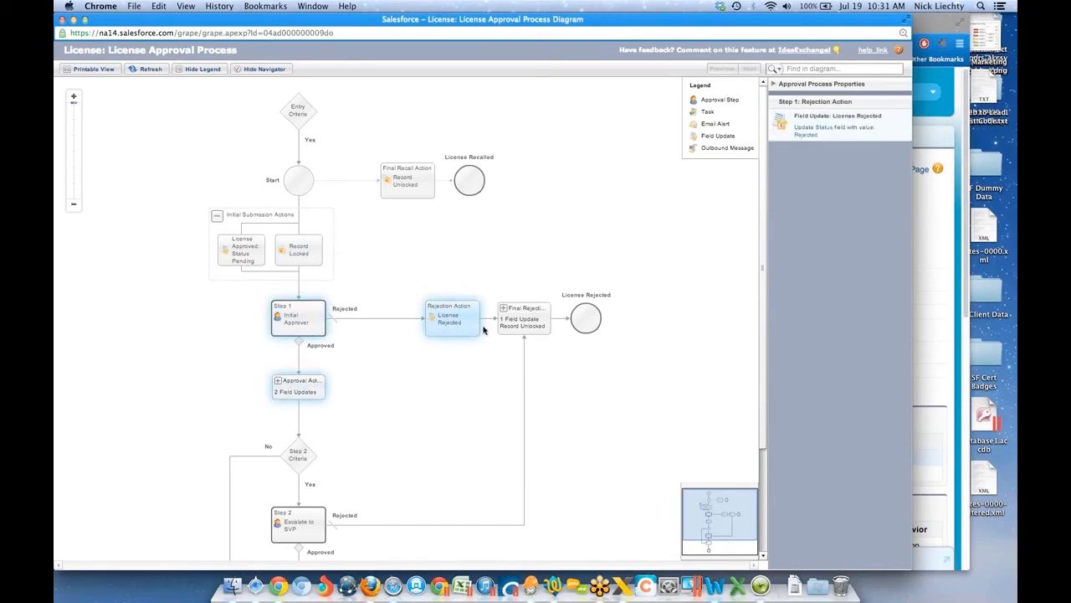
Expand the final rejection actions in the diagram and inspect the License Rejected update and the record unlock.
click(527, 325)
double_click(532, 325)
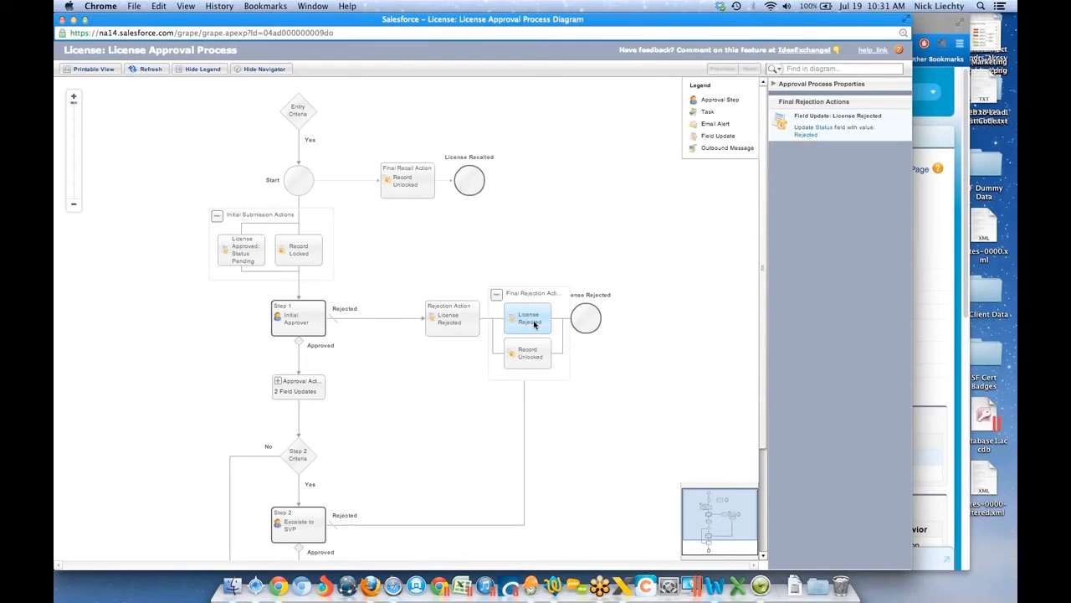
click(536, 344)
click(538, 332)
click(524, 353)
Expand the Step 1 approval actions in the diagram and inspect the Step 2 entry criteria and the path to final approval.
scroll(369, 360, down, 1)
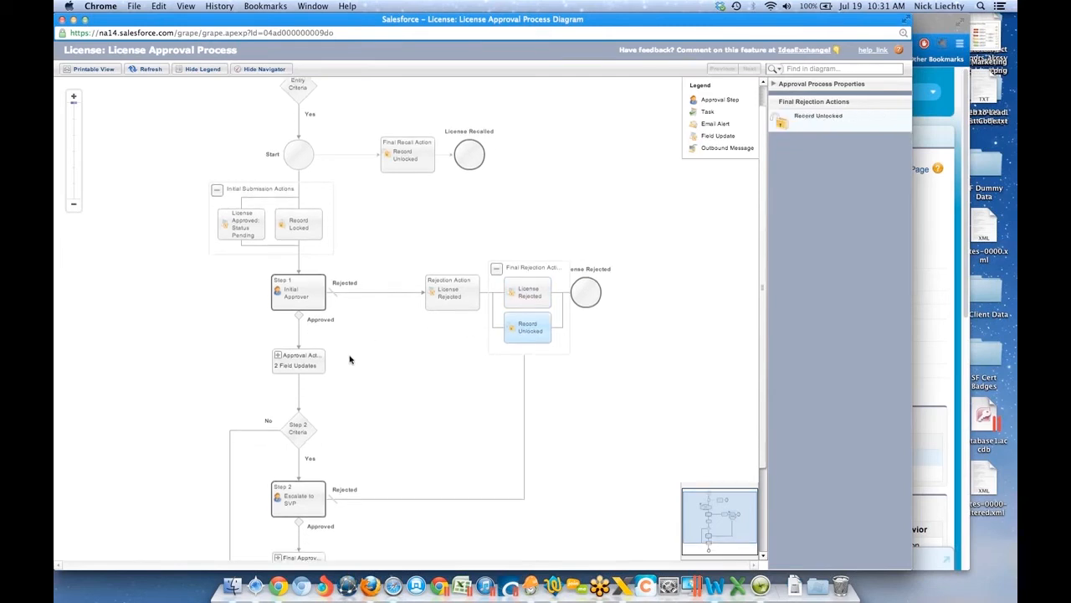
click(305, 350)
click(304, 423)
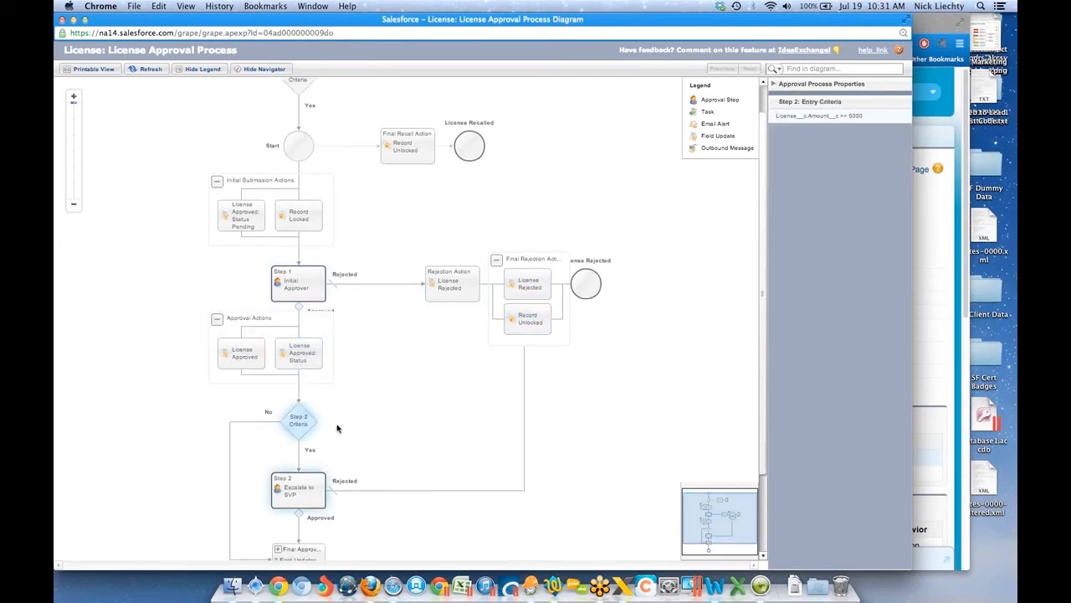
scroll(343, 431, down, 3)
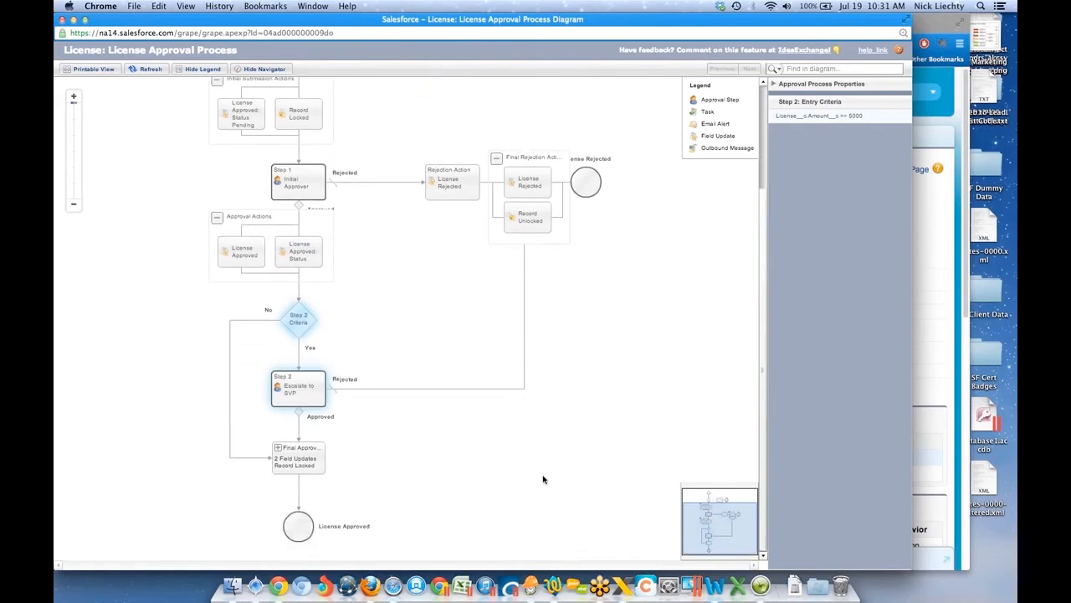
Go back to the start of the diagram, recheck the final recall action, and close the diagram window.
drag(713, 522, 713, 506)
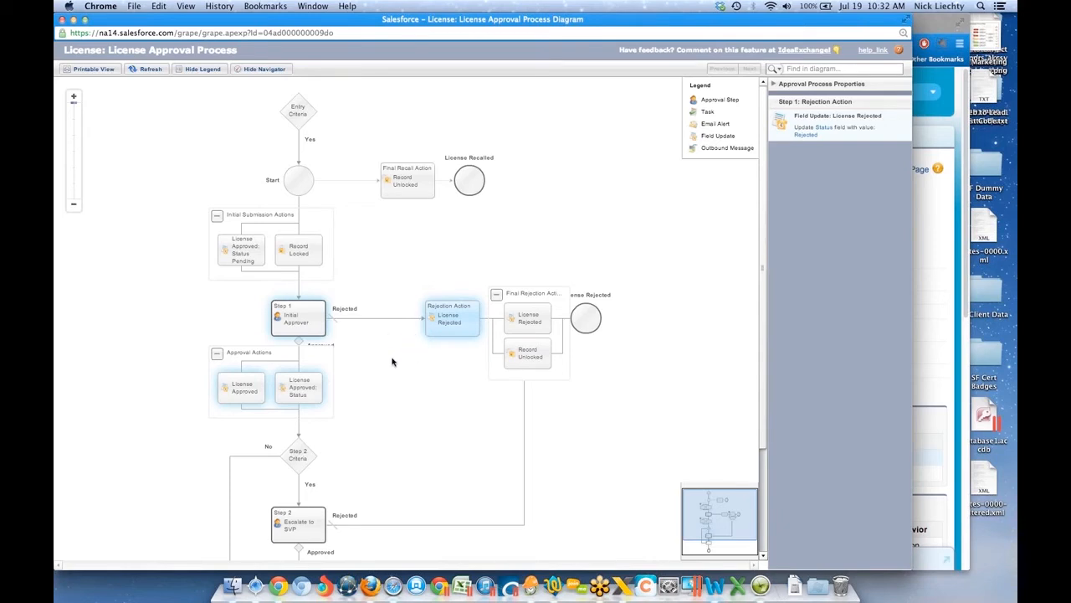
click(407, 179)
drag(367, 23, 425, 32)
click(120, 30)
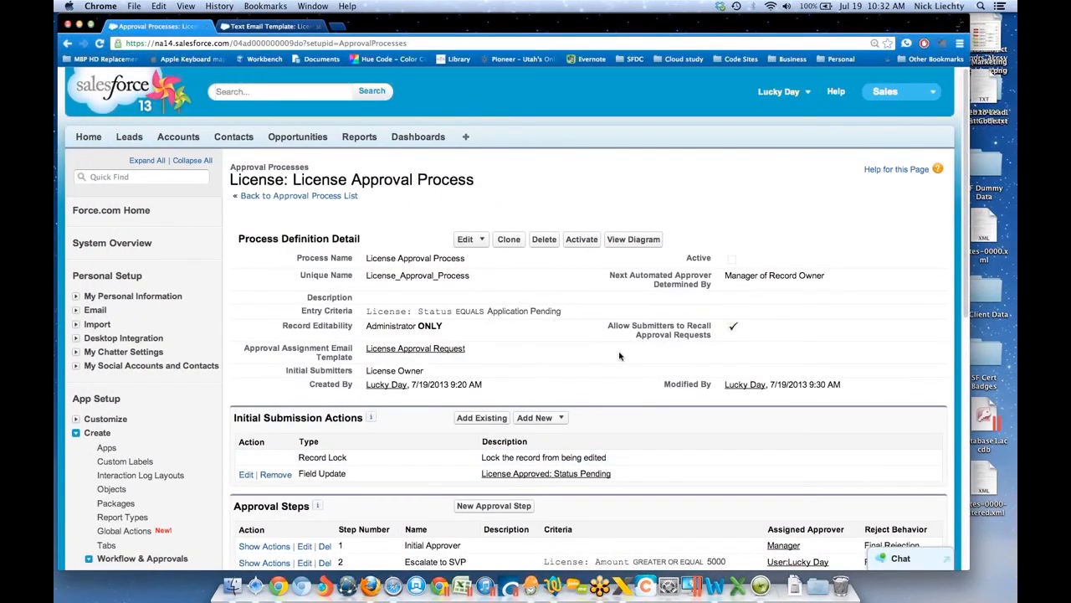
Review the License Approval Process detail page, including its definition, submission actions, approval steps, final actions and activation option.
scroll(622, 356, down, 1)
scroll(619, 354, down, 1)
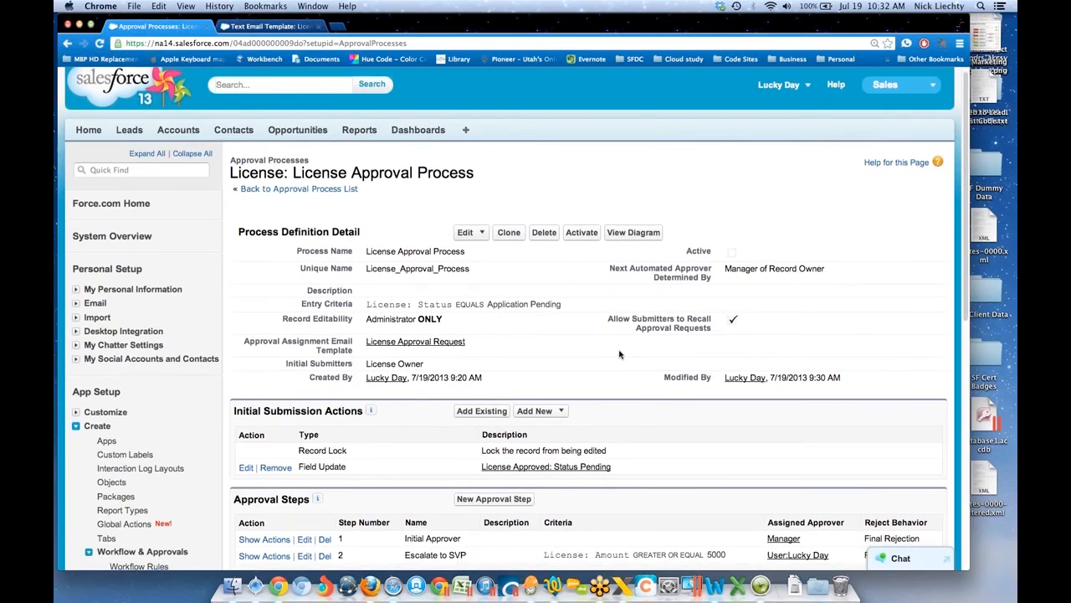
scroll(620, 354, down, 1)
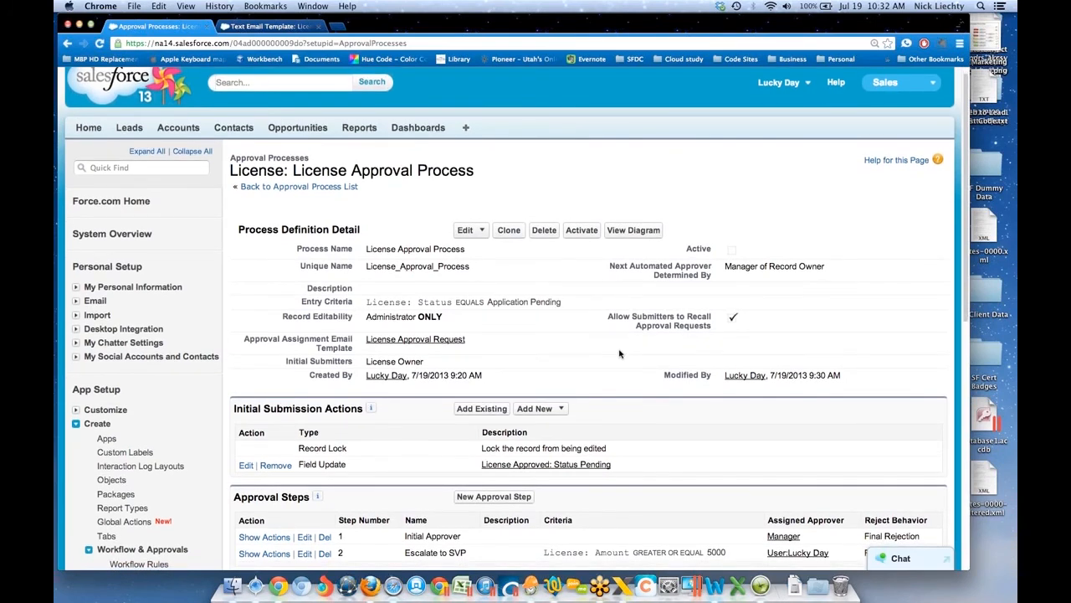
scroll(621, 354, down, 5)
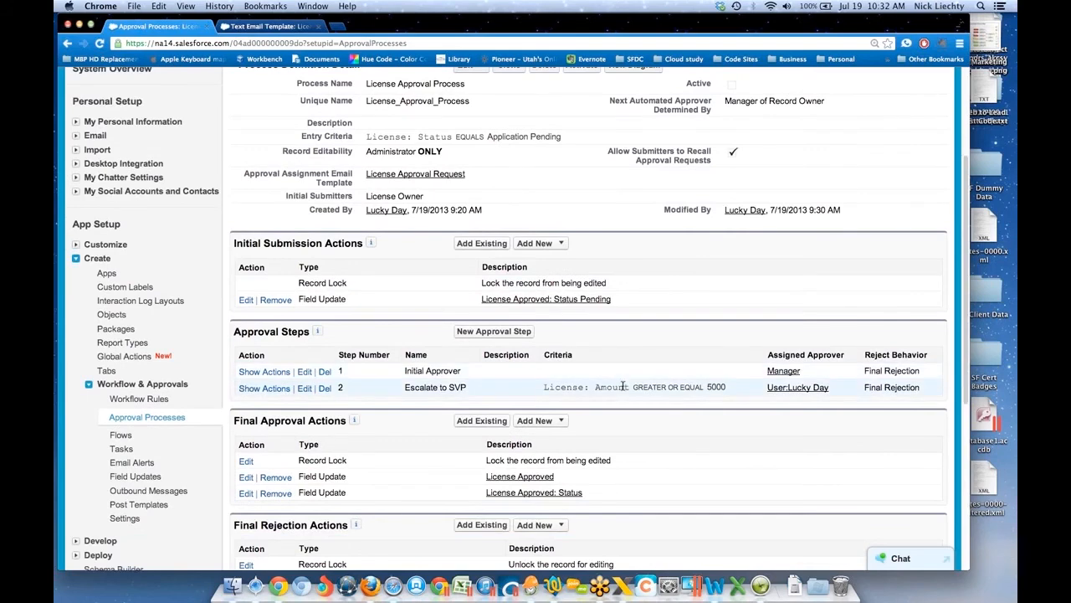
scroll(434, 494, down, 2)
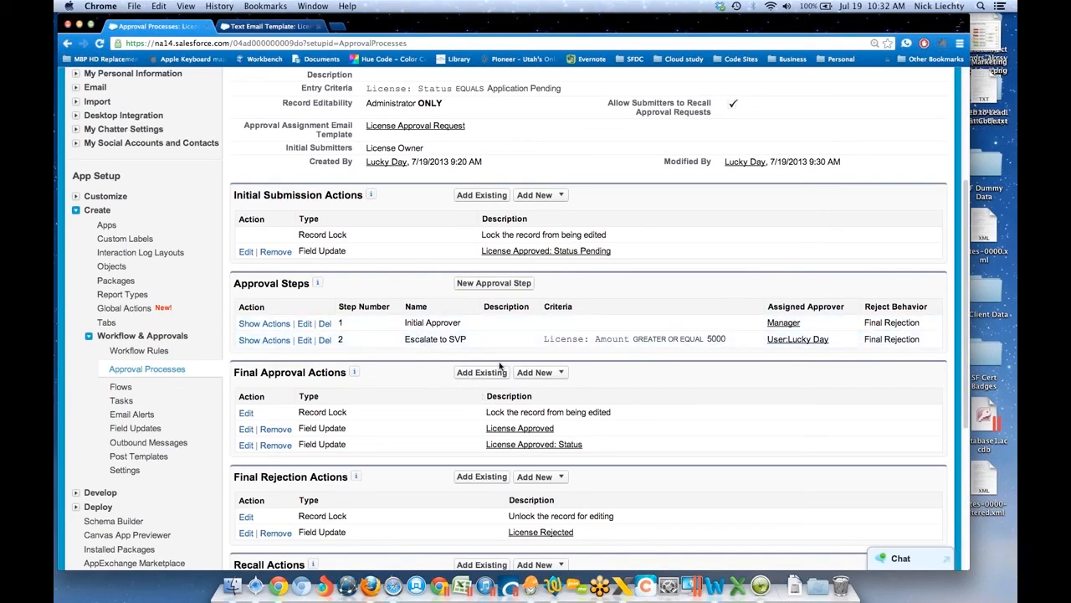
scroll(535, 355, up, 5)
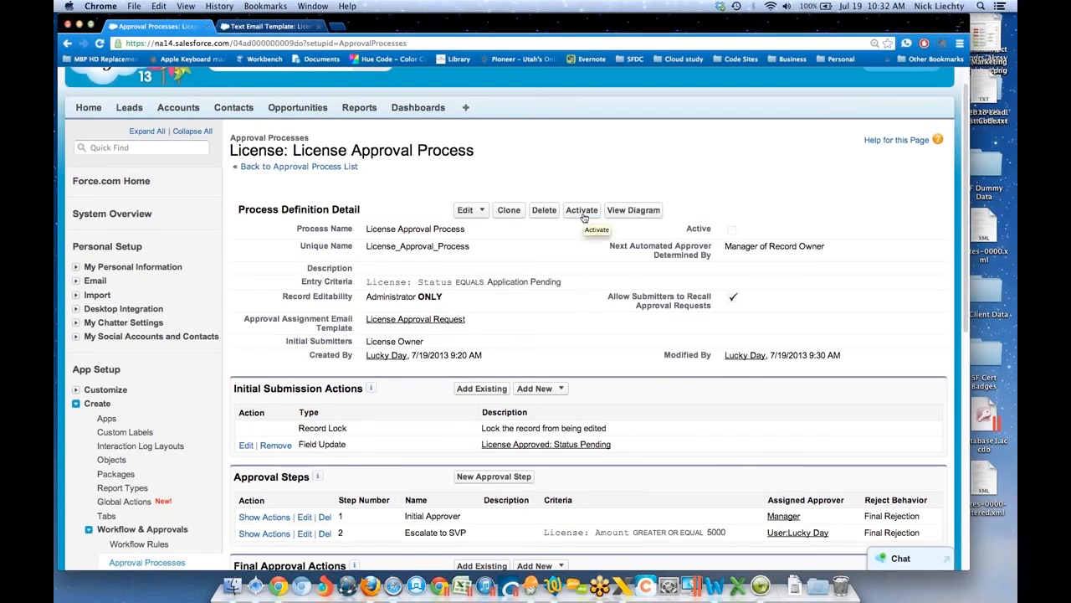
scroll(201, 432, down, 1)
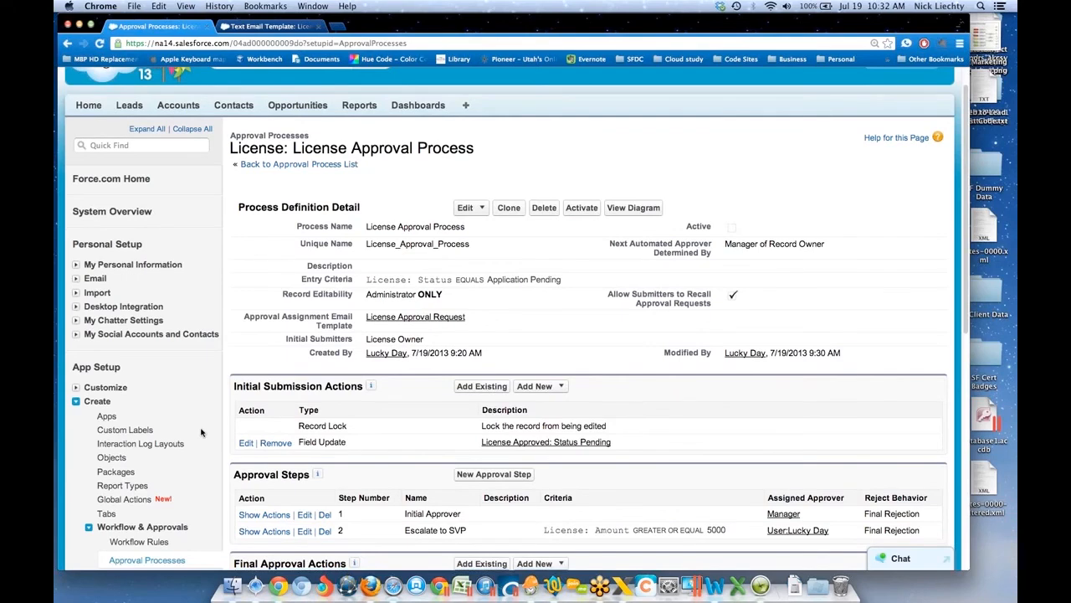
Open the approval processes list in a new browser tab and show the processes for Opportunity.
scroll(201, 432, down, 3)
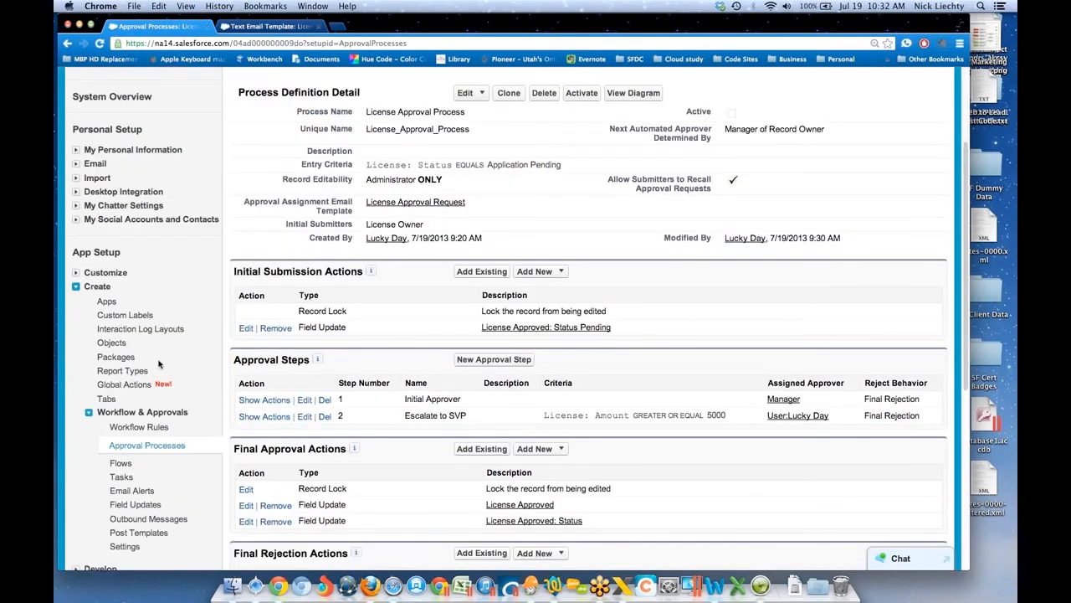
right_click(161, 449)
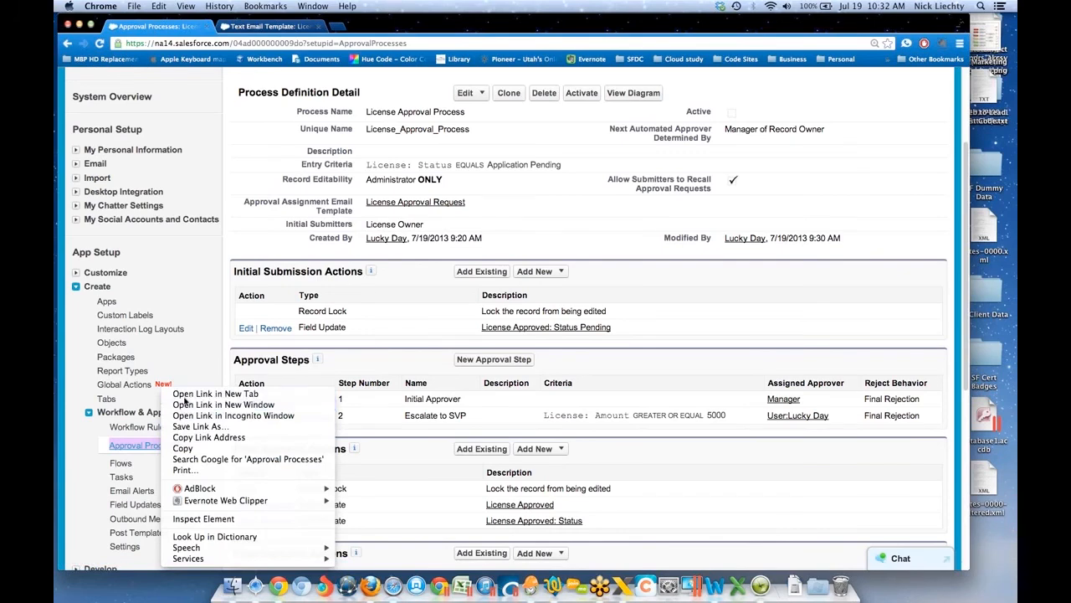
click(188, 395)
click(368, 27)
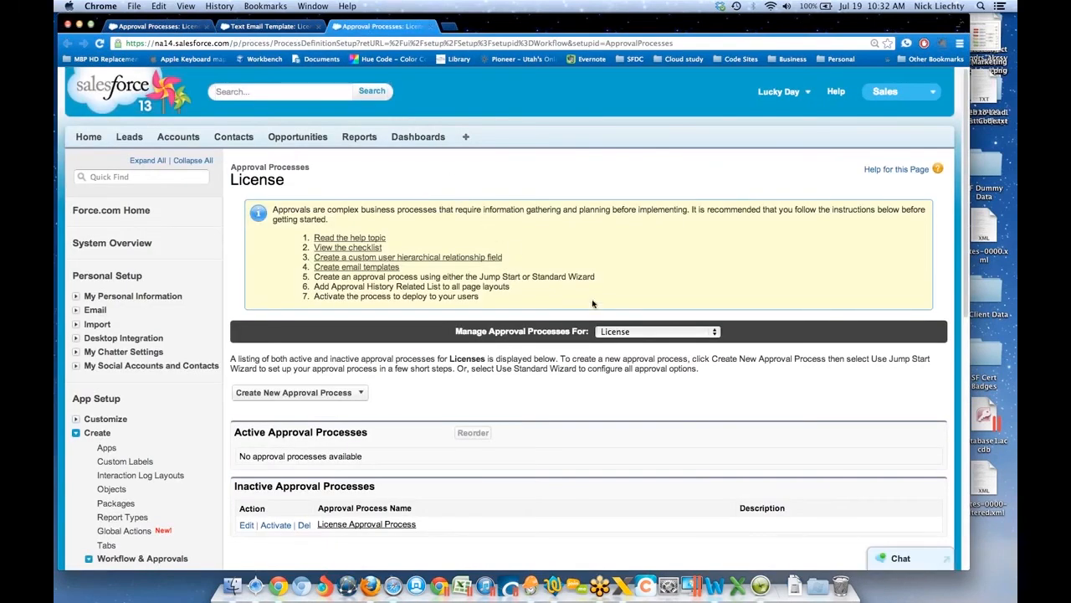
click(644, 332)
click(641, 346)
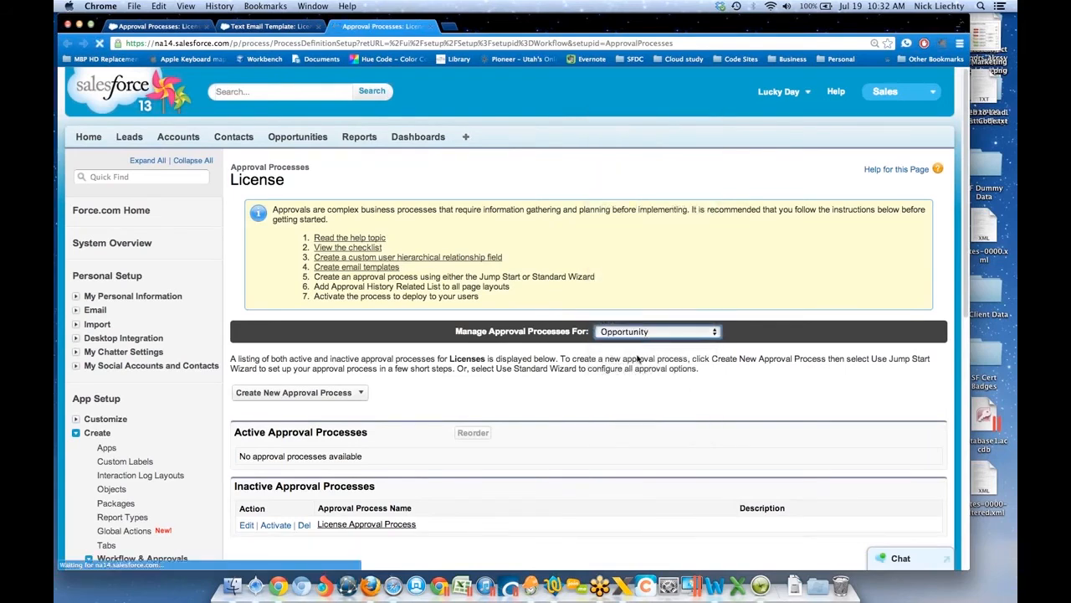
scroll(440, 453, down, 2)
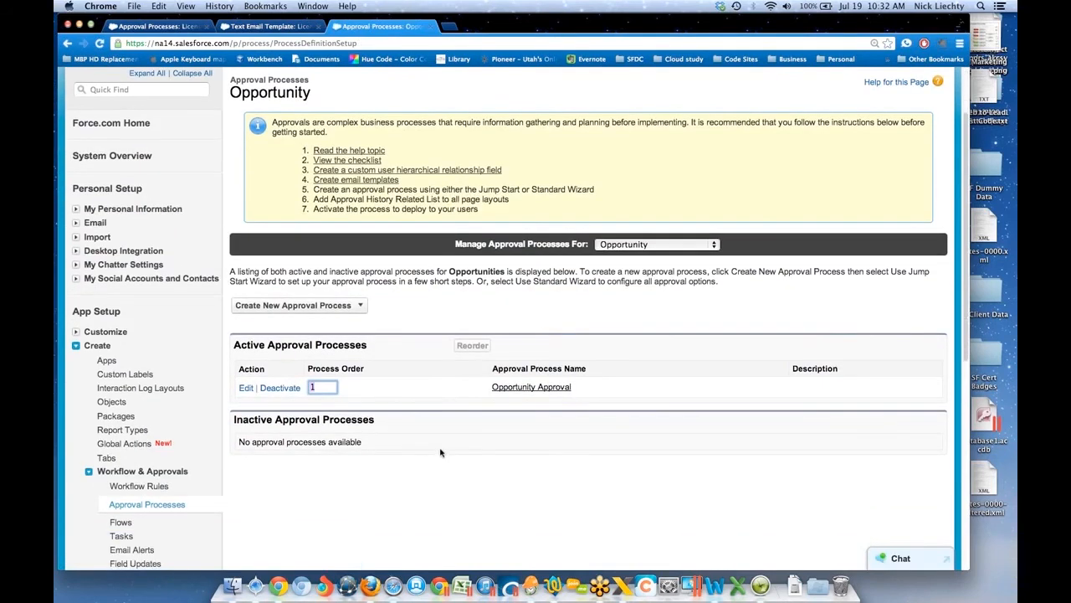
Open the Opportunity Approval process for editing, check its entry criteria page, and save it without changes.
click(246, 388)
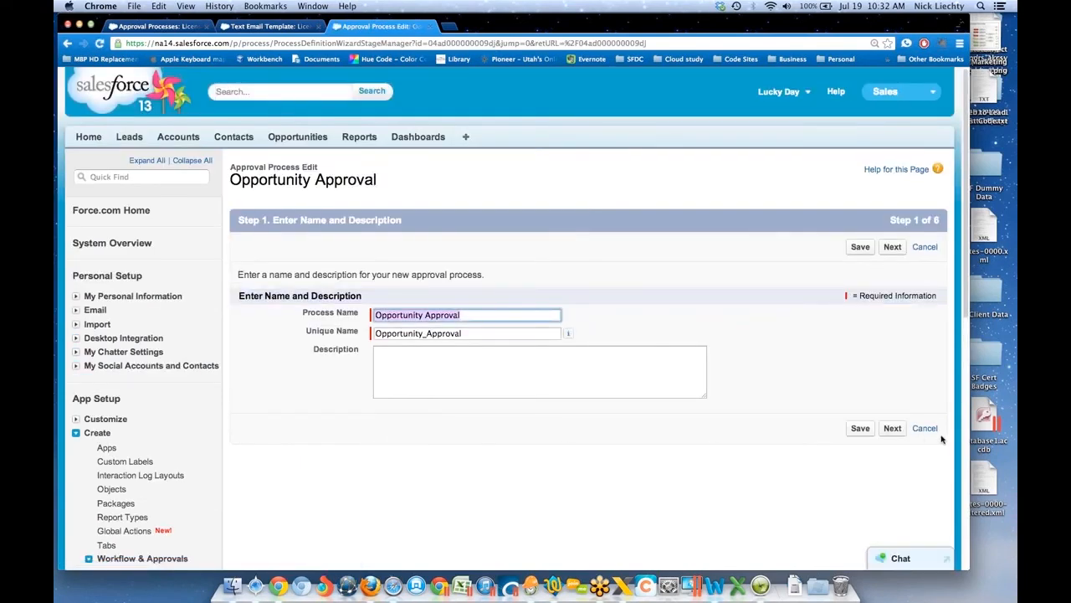
click(893, 430)
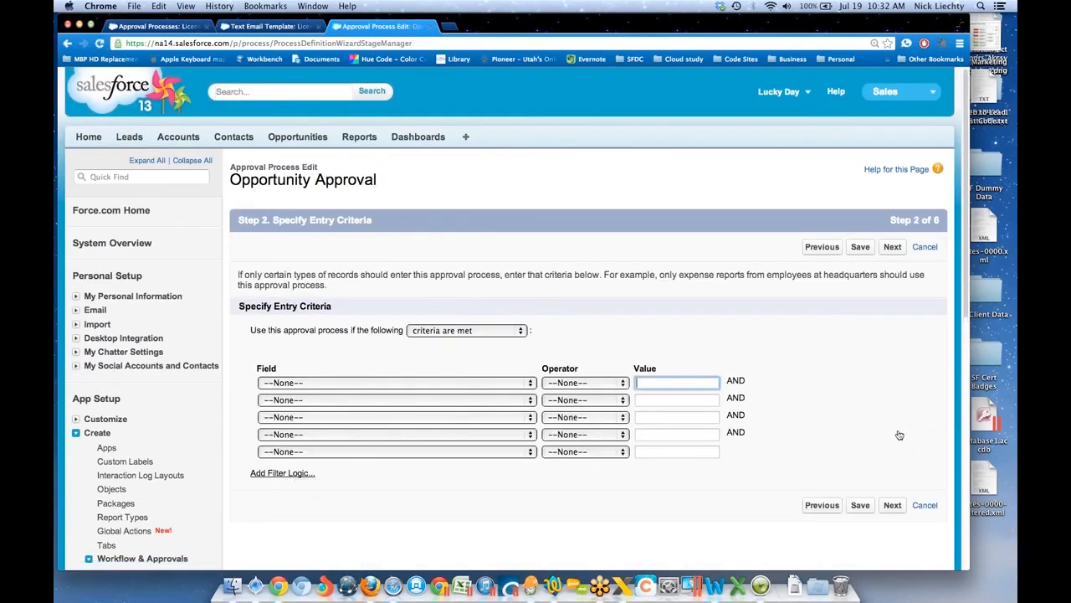
click(863, 505)
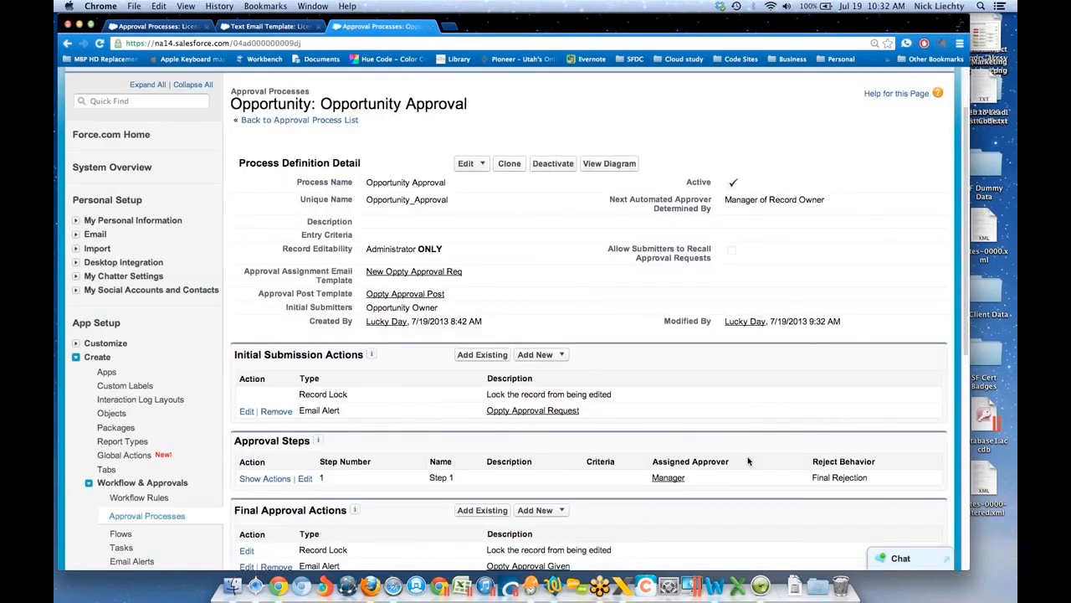
Review the Opportunity Approval's actions and approval steps, and return to the License Approval Process detail page to compare.
scroll(753, 469, down, 5)
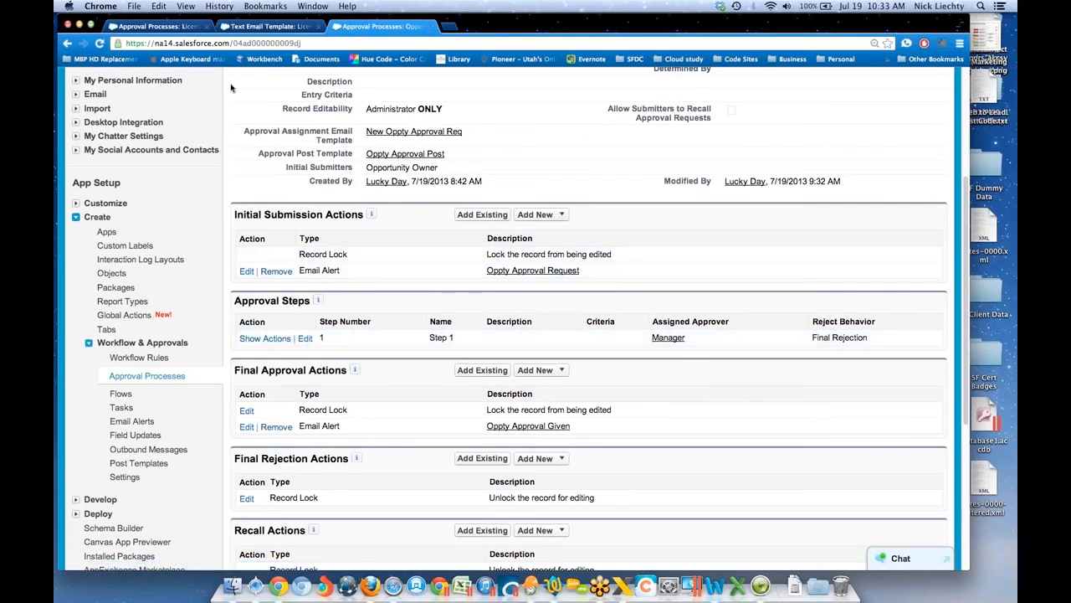
click(180, 27)
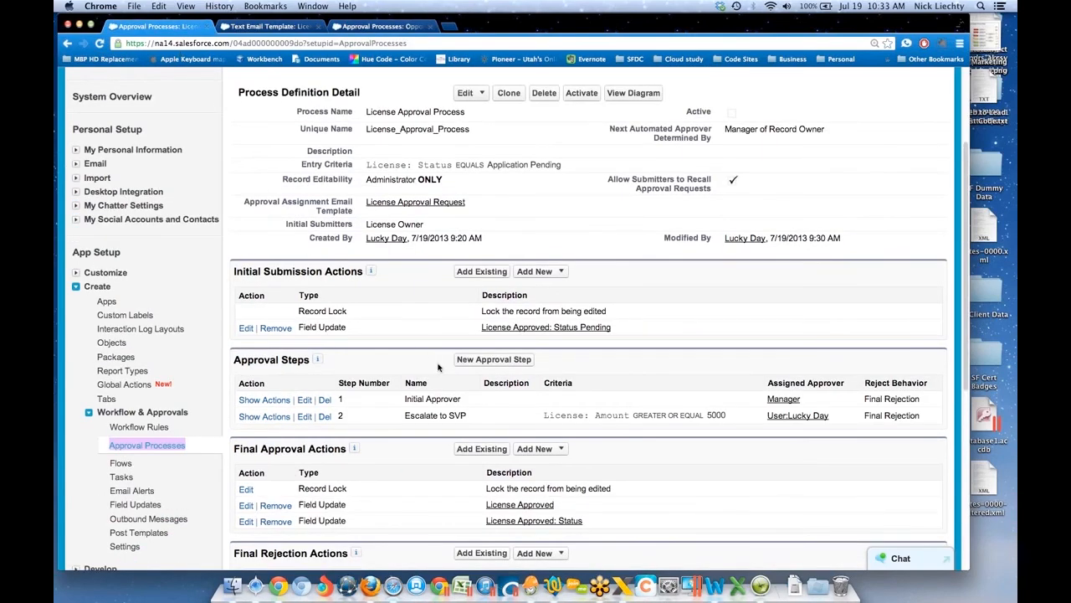
scroll(443, 382, down, 1)
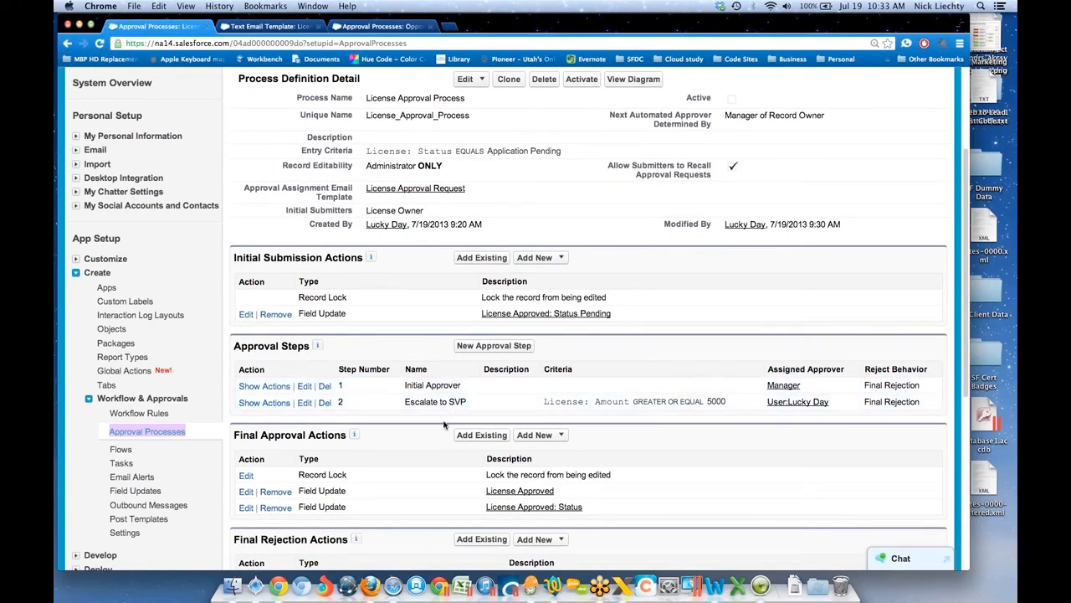
Activate the License Approval Process from its detail page and accept the warning about restricted editing of approval steps.
scroll(644, 523, down, 1)
scroll(643, 515, up, 5)
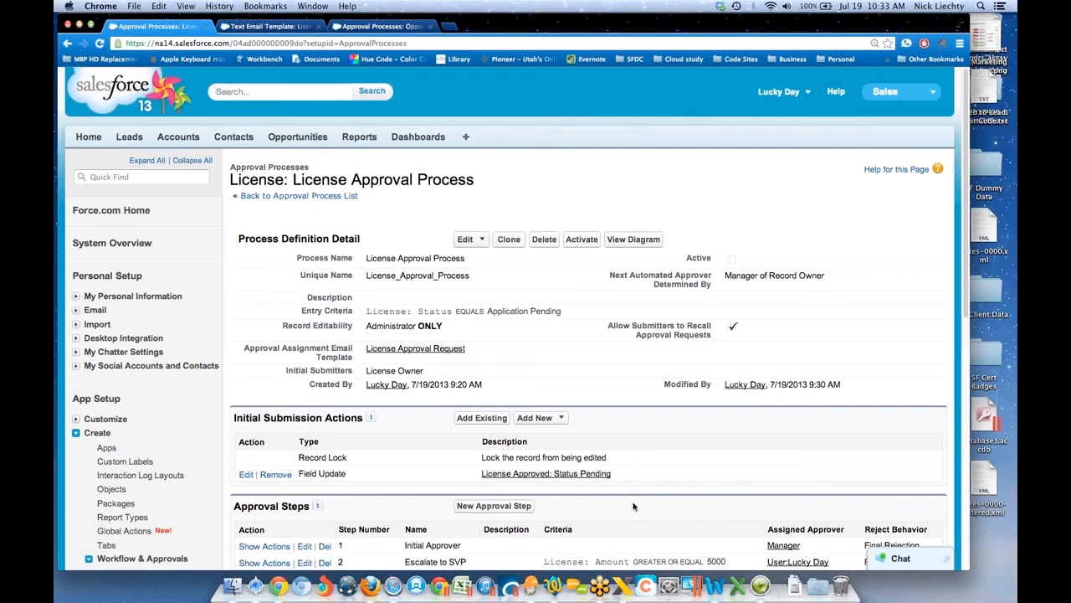
scroll(632, 505, down, 3)
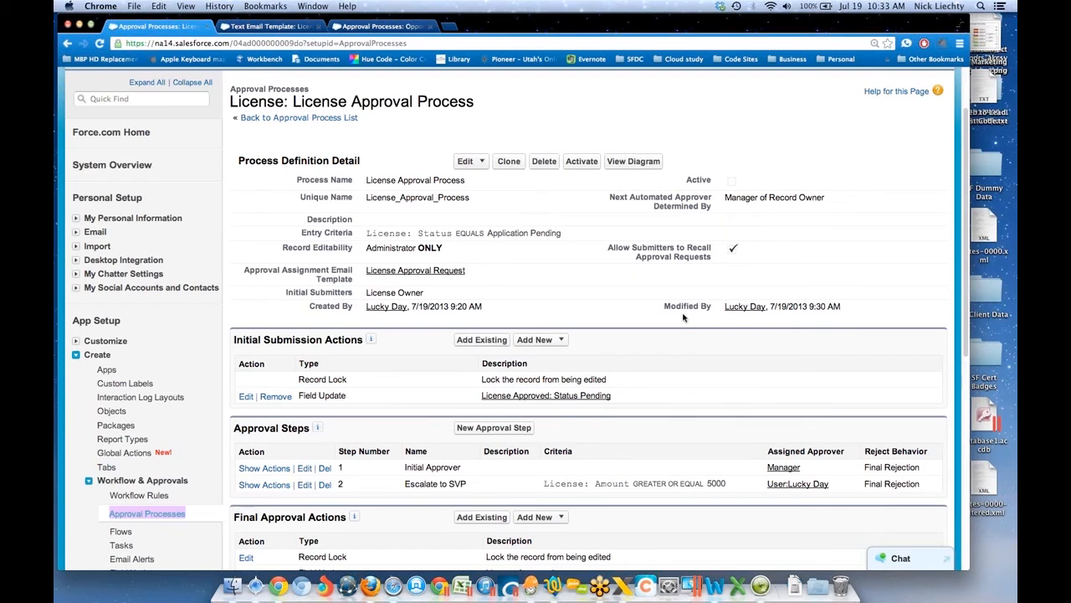
click(583, 163)
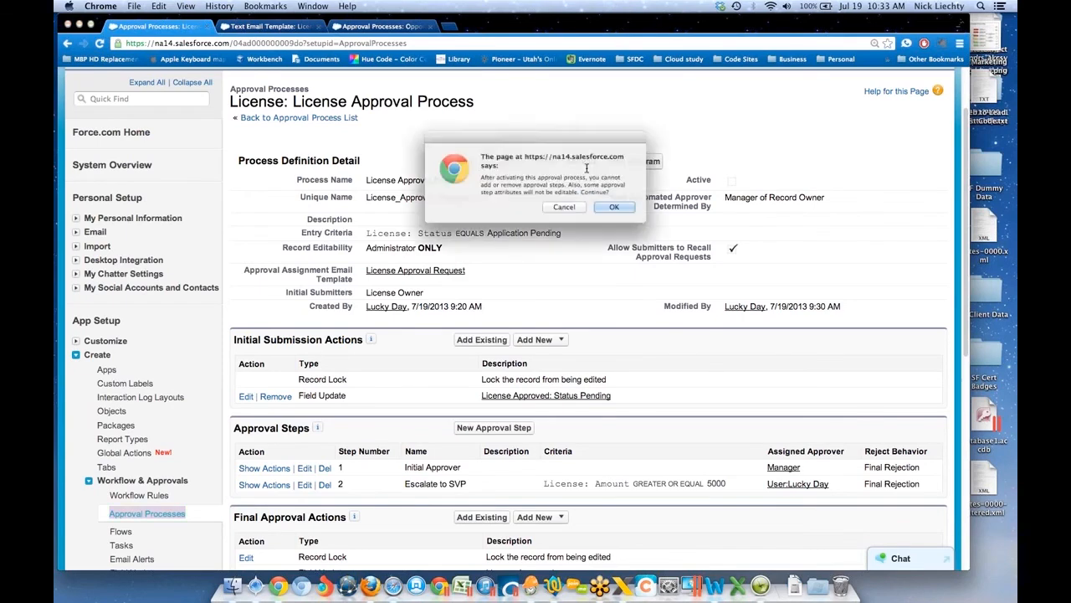
click(621, 209)
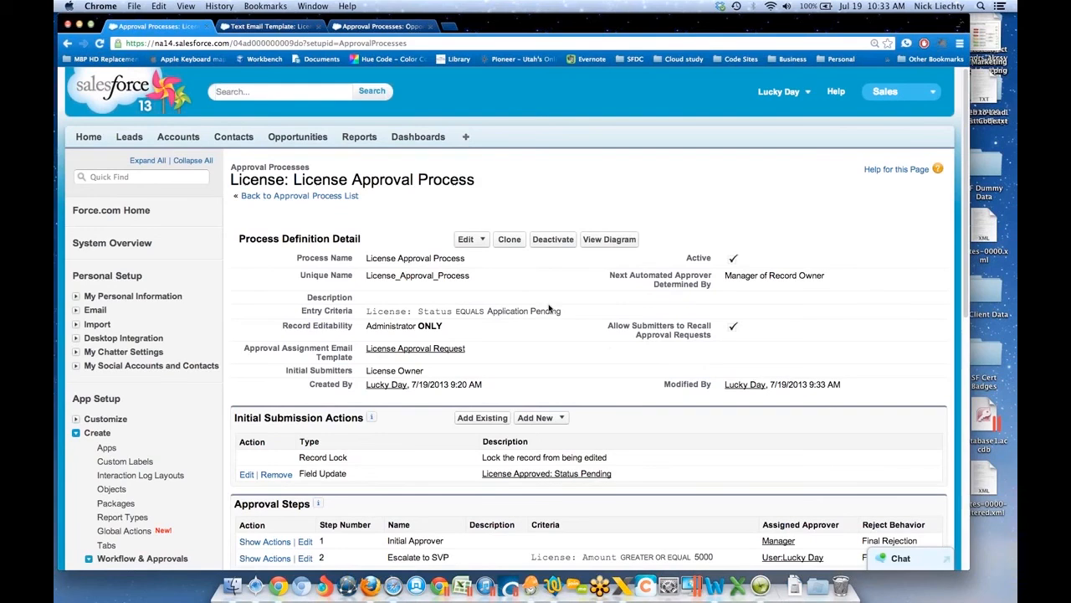
Show the All Tabs page listing the available objects and bring up the signed-in user's account options.
click(466, 138)
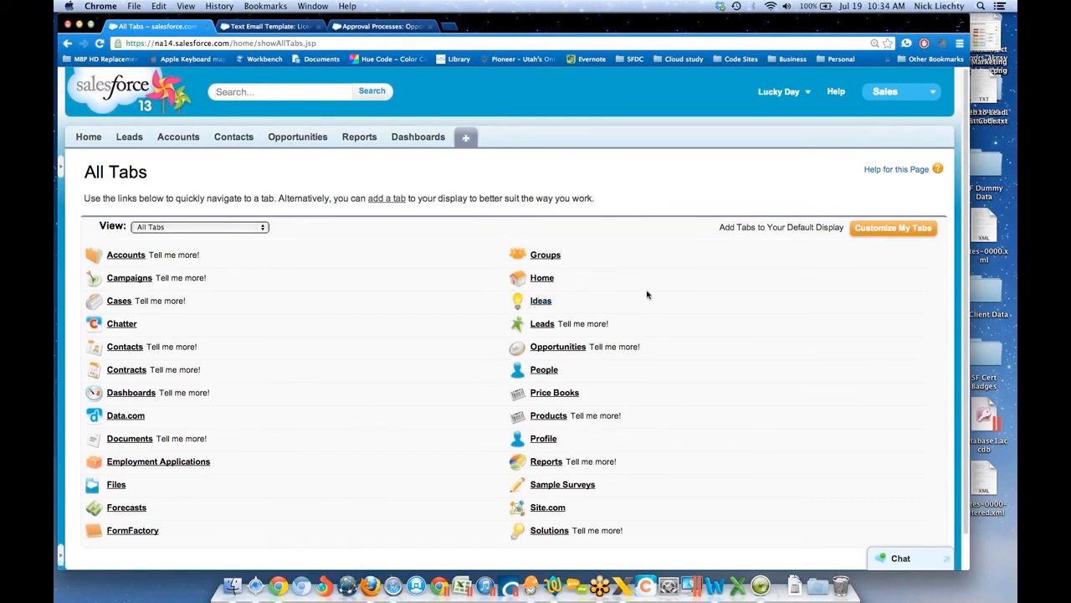
click(797, 98)
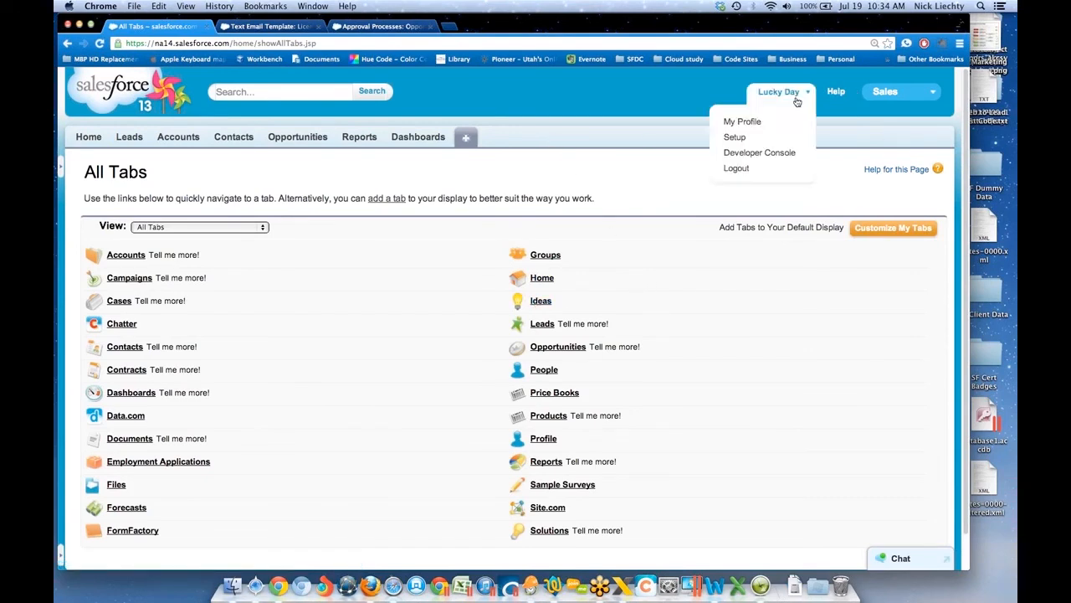